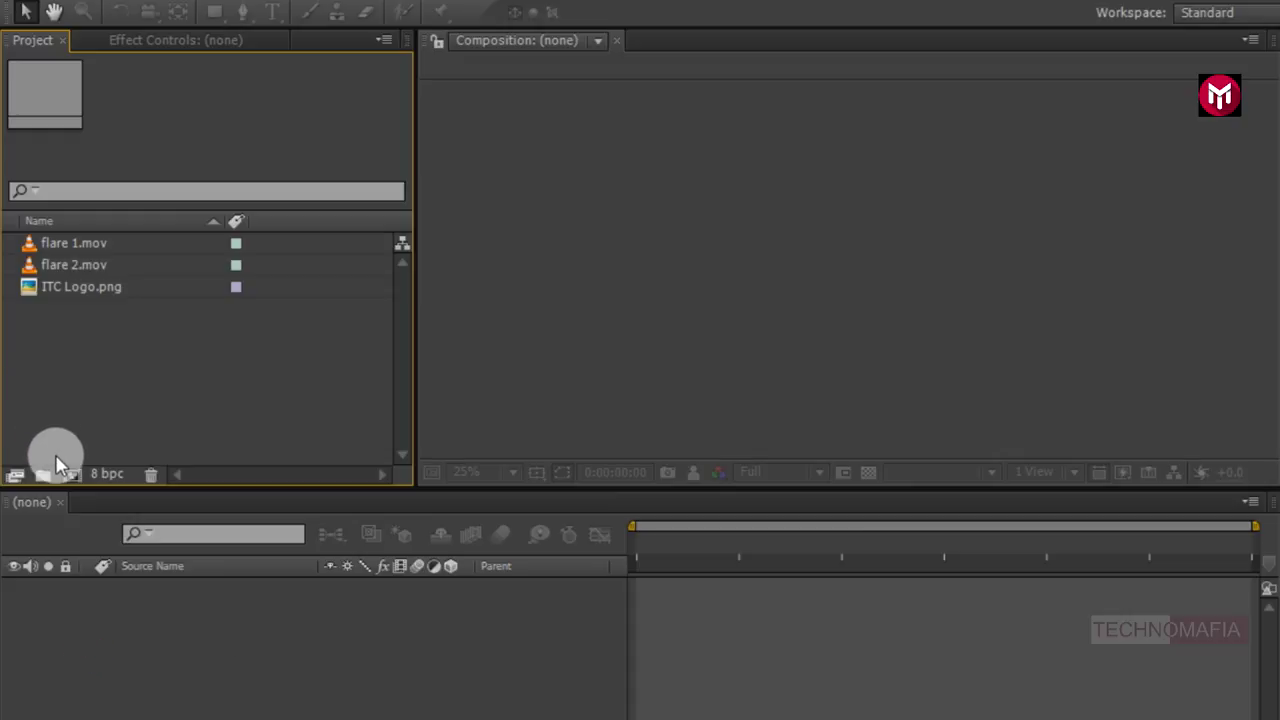
- Make a new composition called Animation at 1080p HD, 30 fps, 8 seconds long
left_click(70, 475)
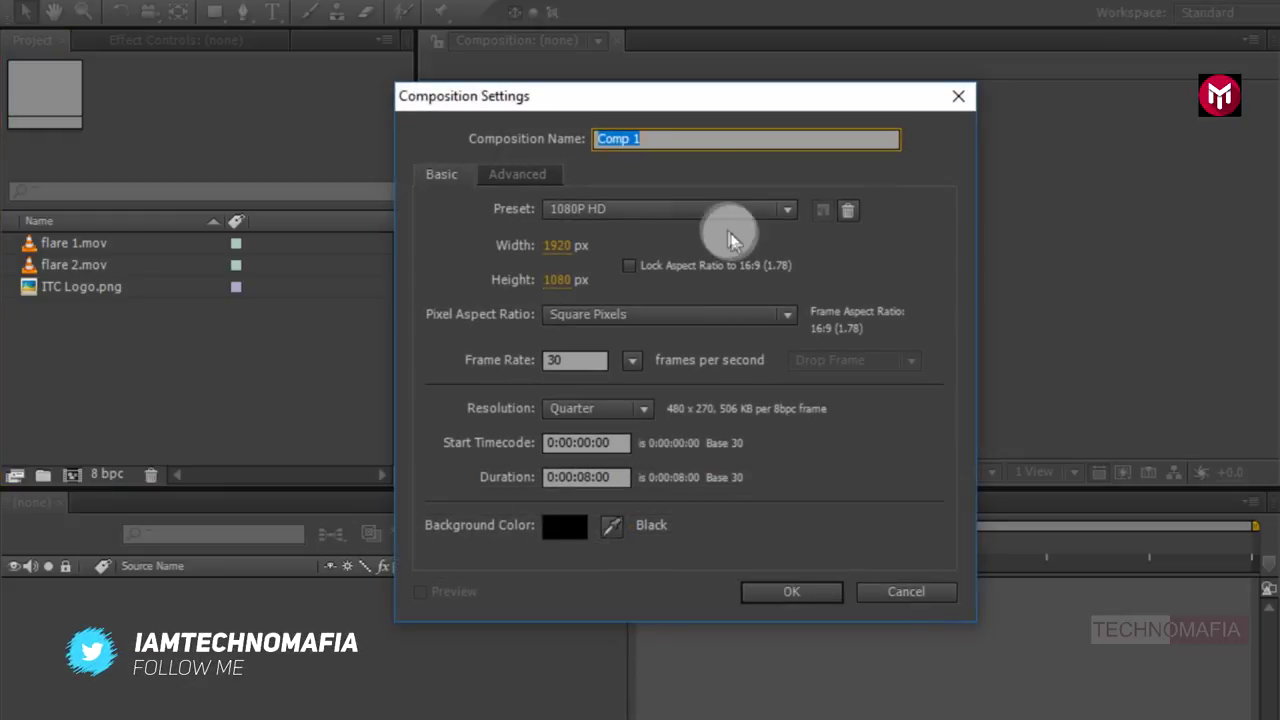
type("Animation")
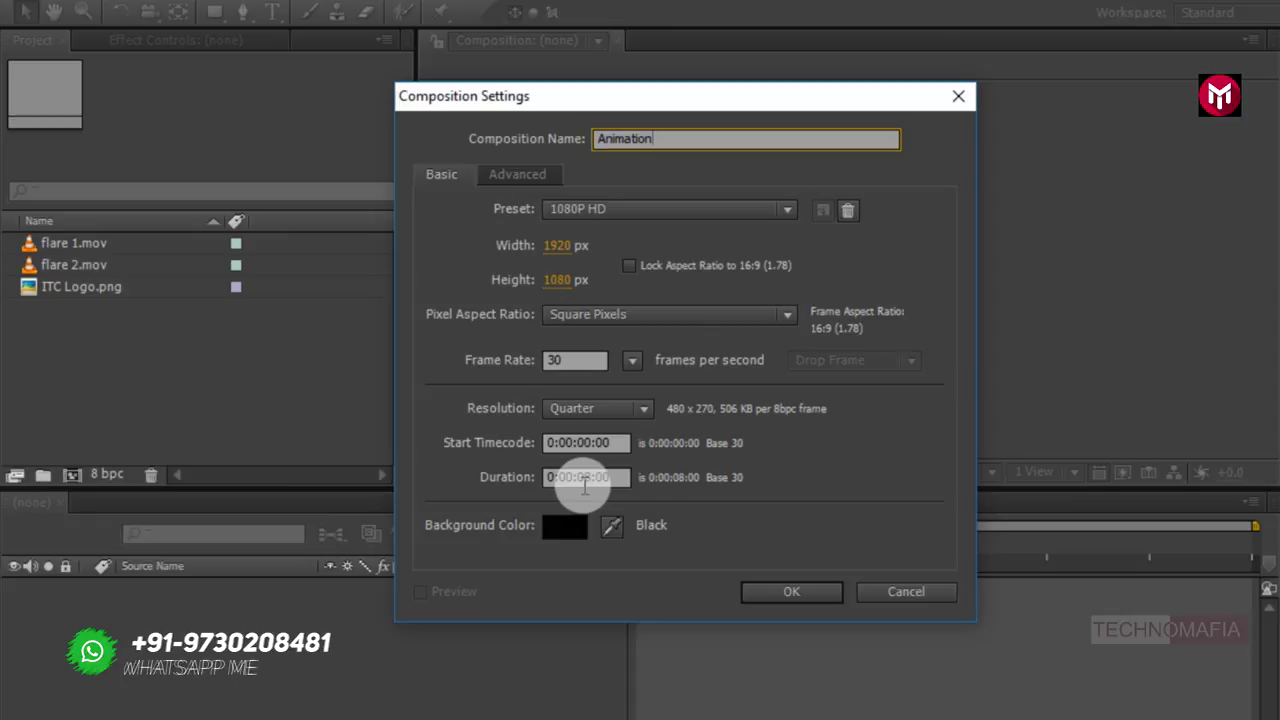
left_click(763, 586)
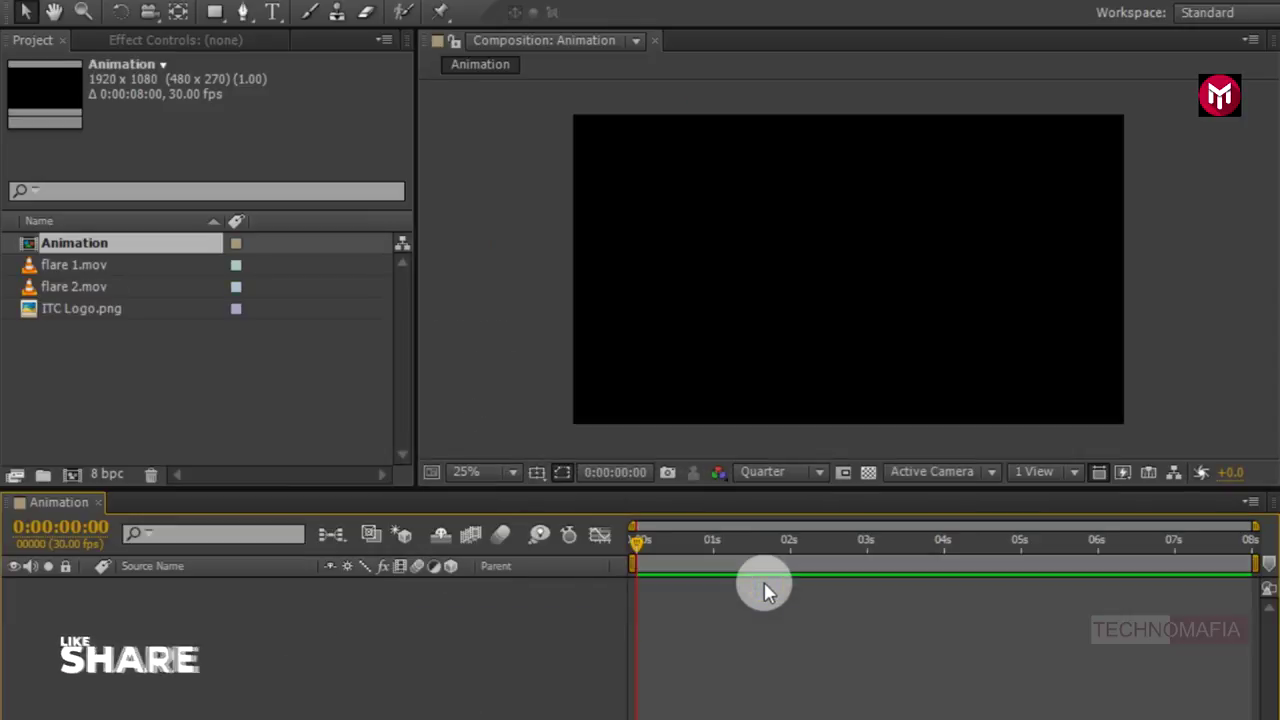
- Add a new full-frame solid layer named BG to the Animation timeline
right_click(357, 638)
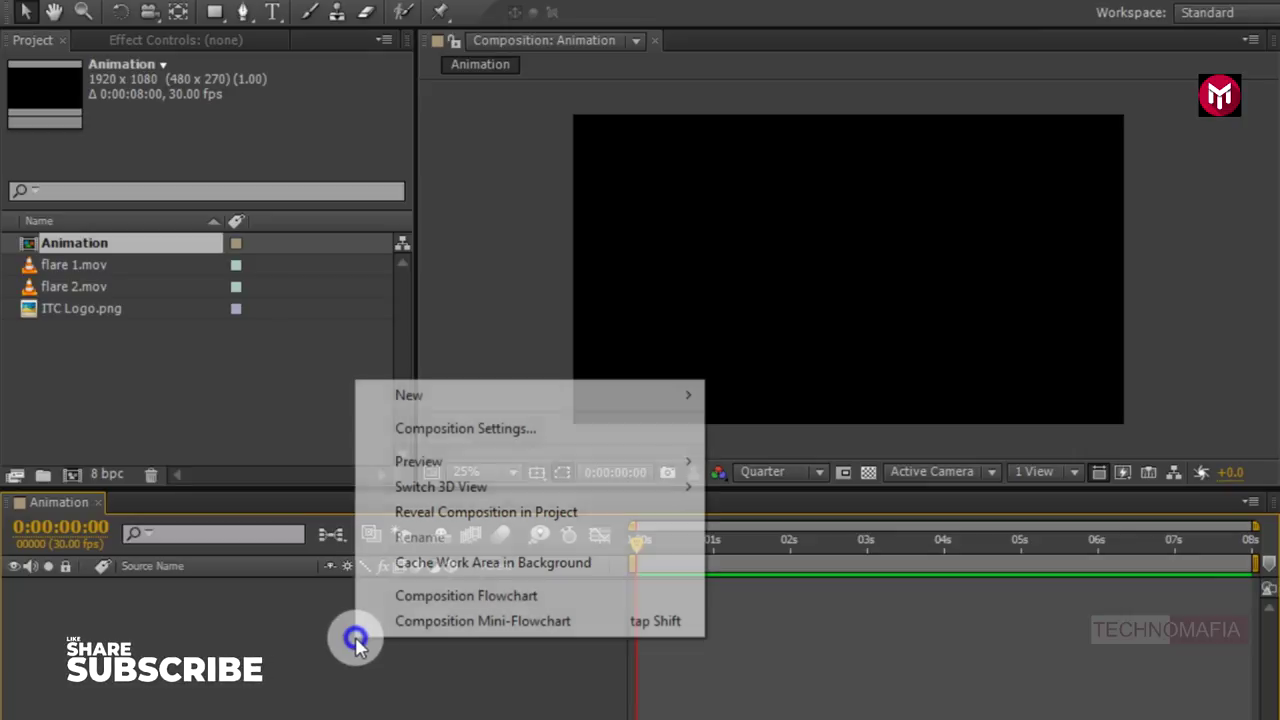
mouse_move(440, 397)
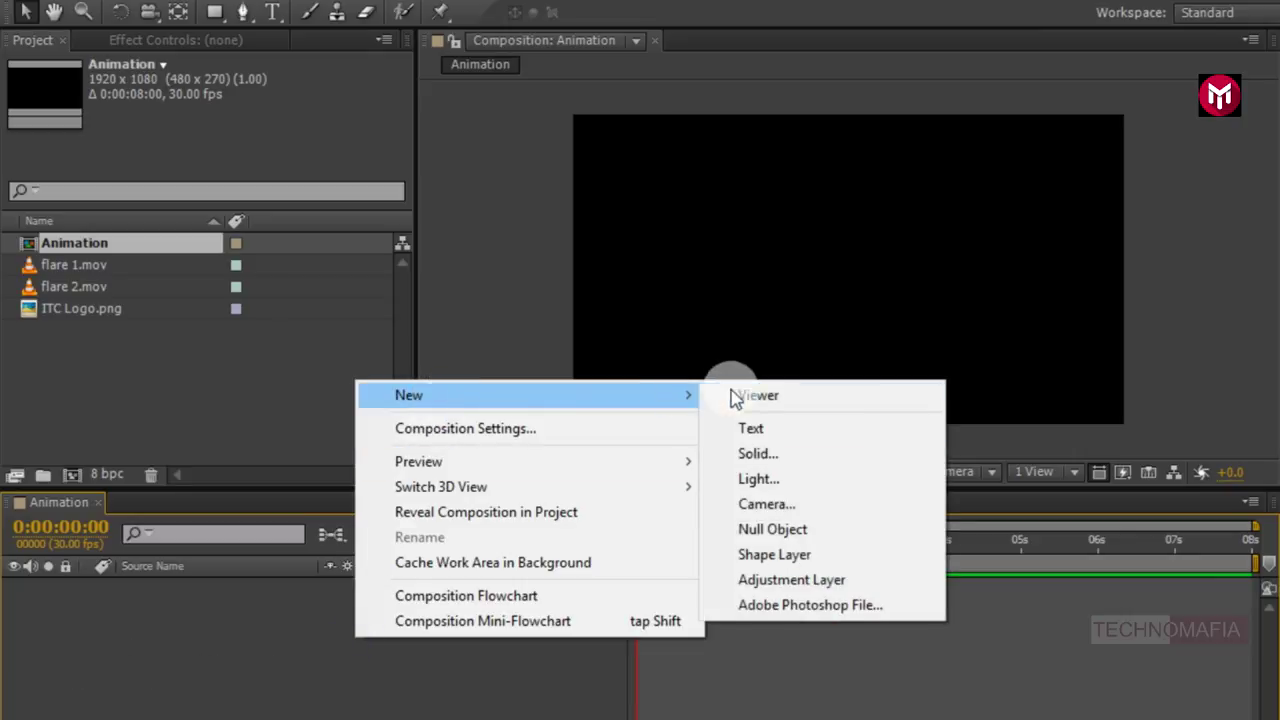
left_click(777, 452)
type("BG")
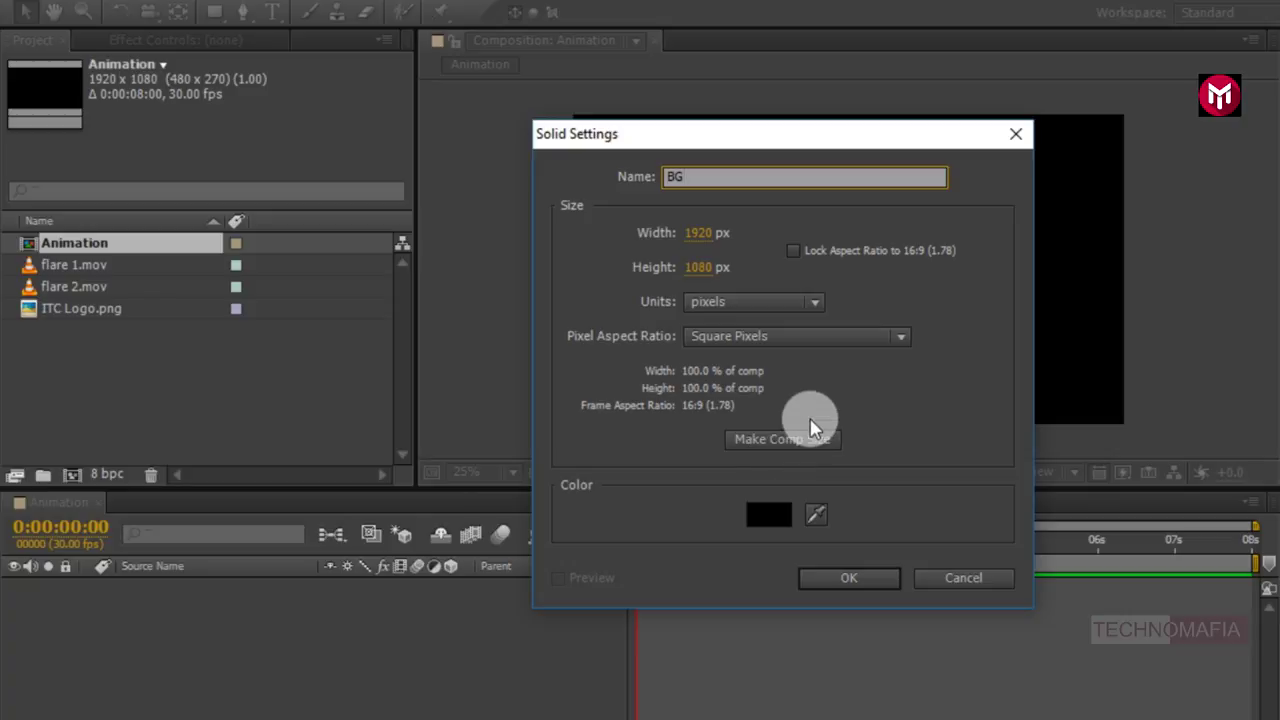
left_click(851, 576)
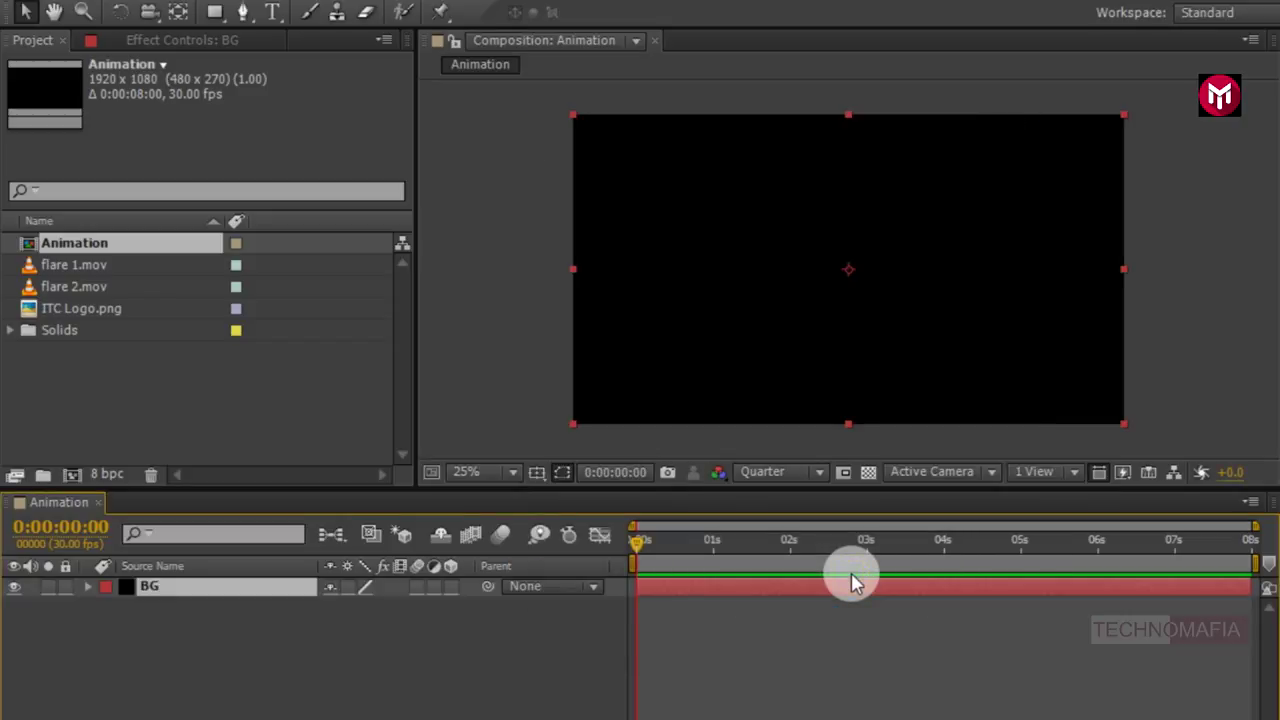
- Apply a Ramp effect to BG with a very dark navy (020417) end colour
left_click(1056, 66)
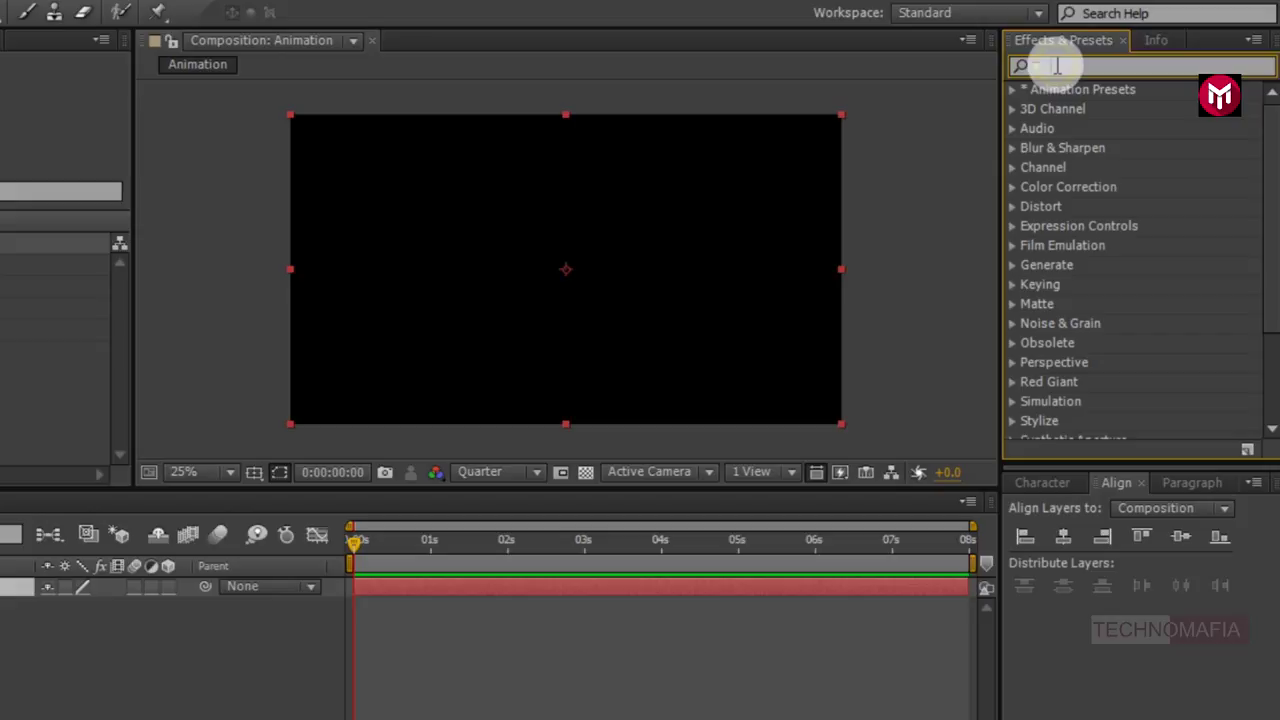
type("Ram")
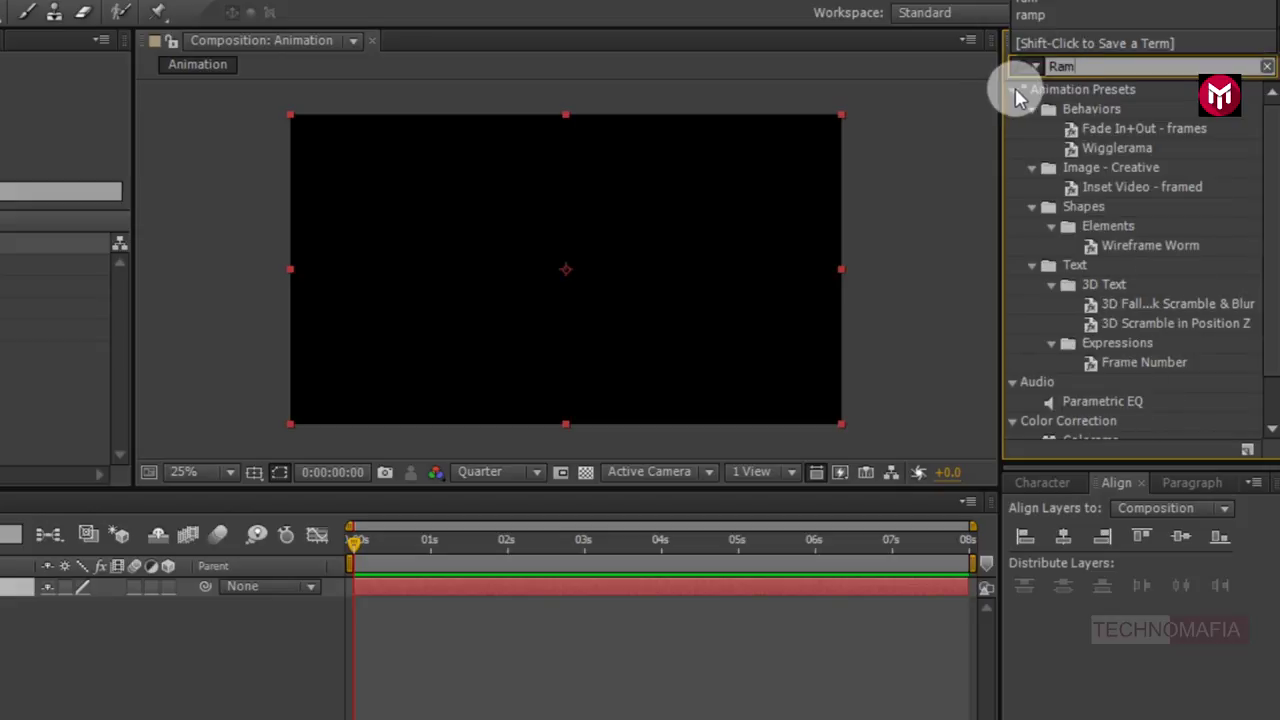
type("p")
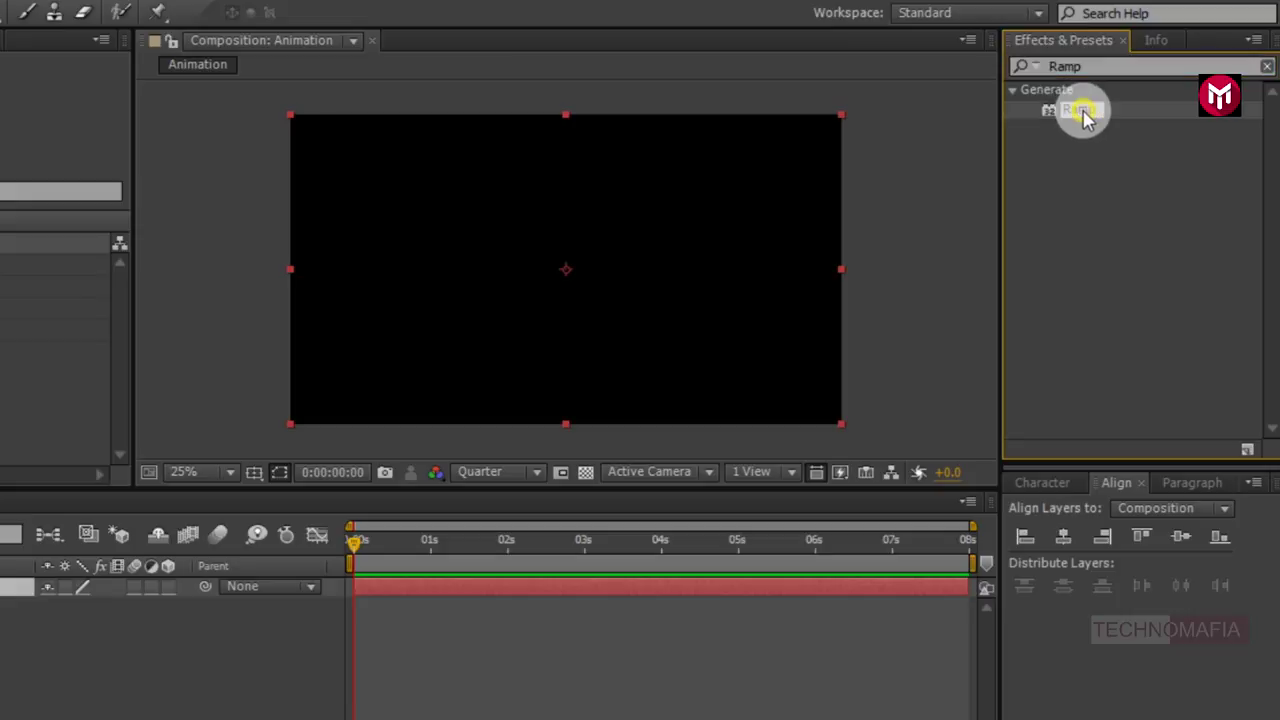
double_click(1072, 110)
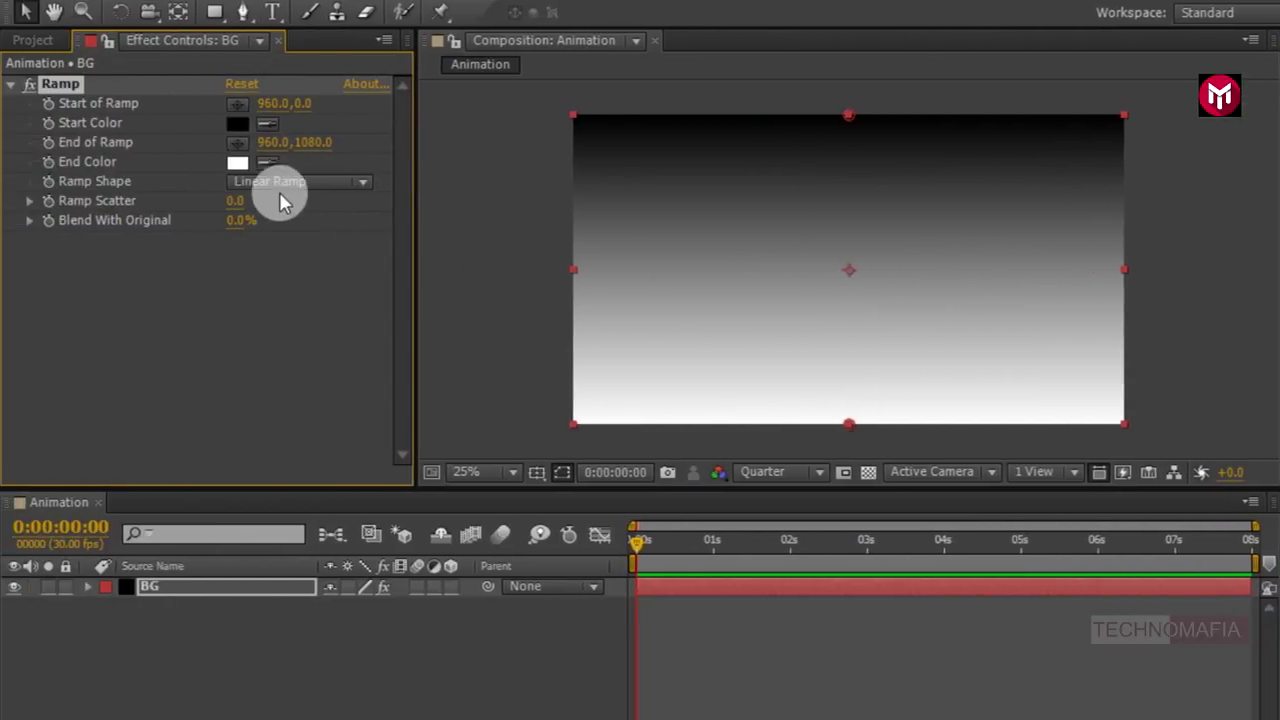
left_click(240, 163)
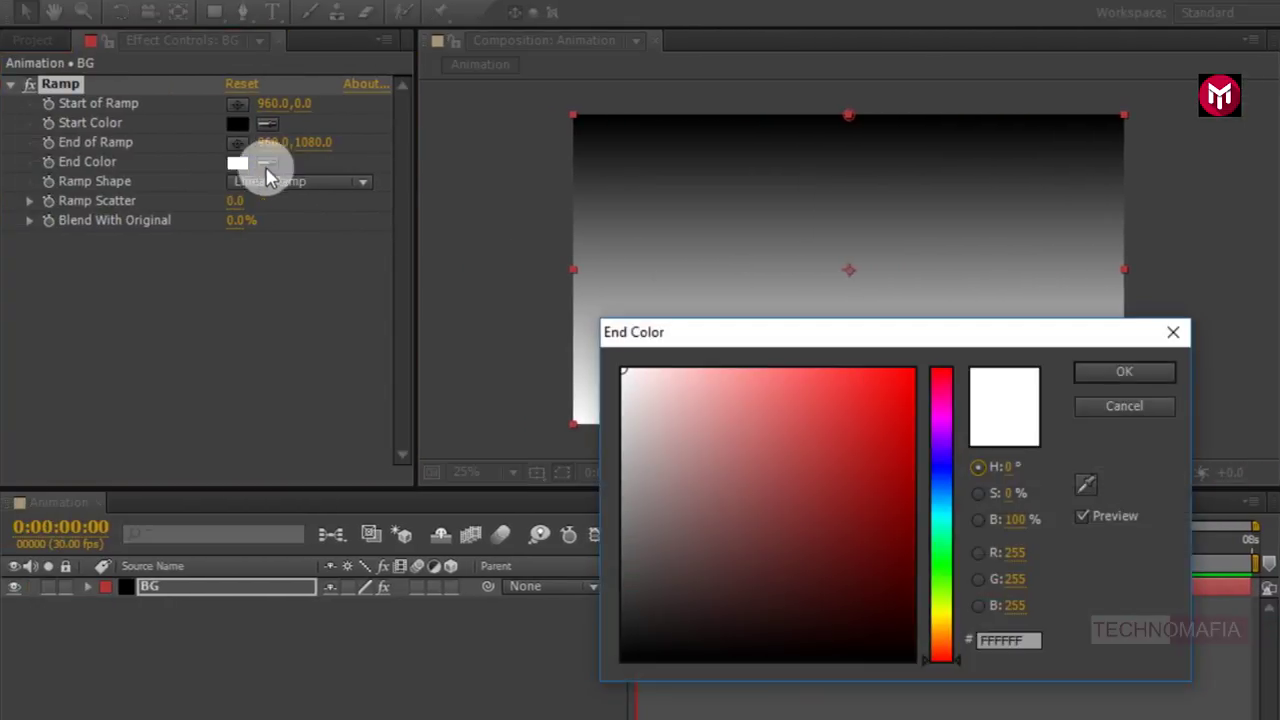
left_click(940, 469)
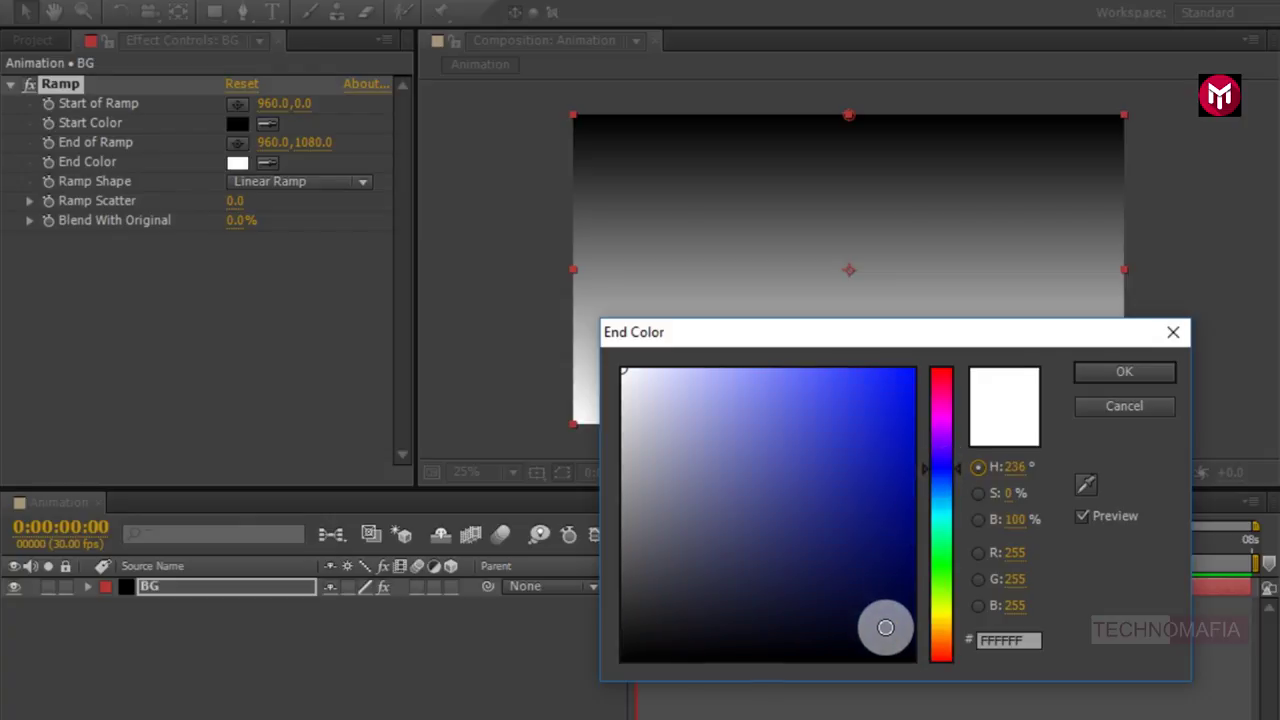
left_click(885, 627)
left_click_drag(885, 627, 887, 634)
left_click(1091, 374)
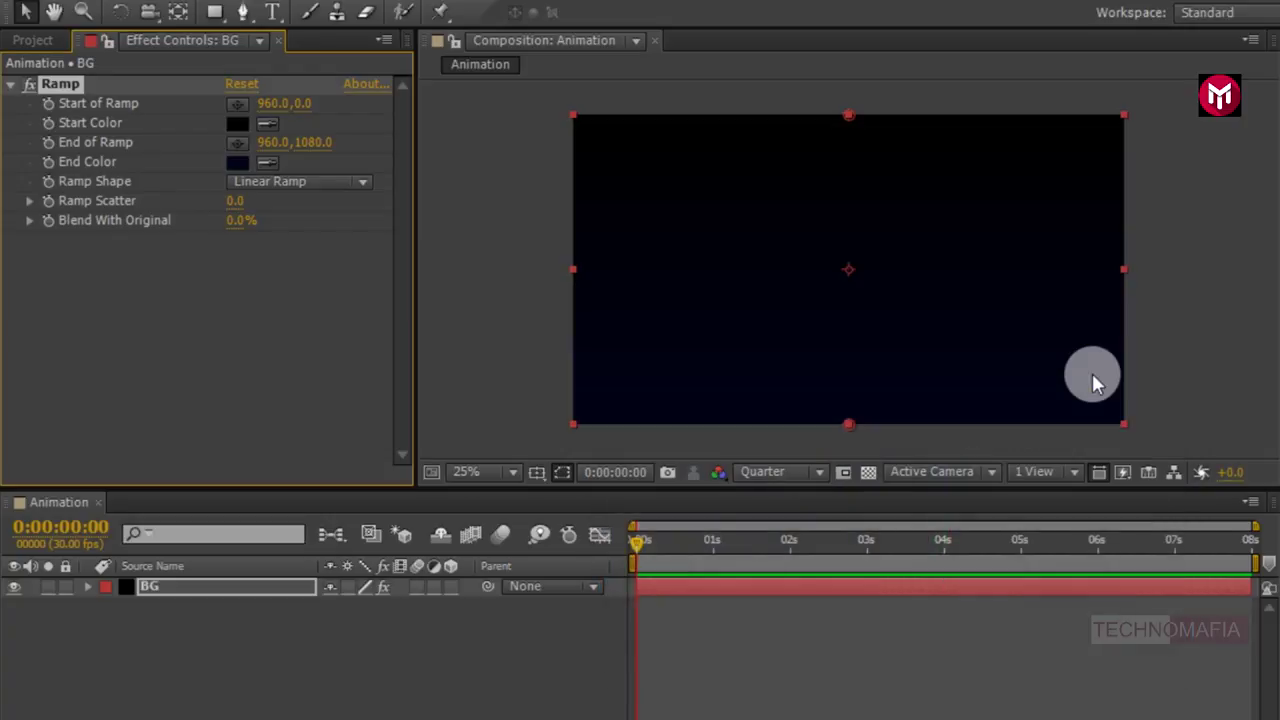
left_click(262, 624)
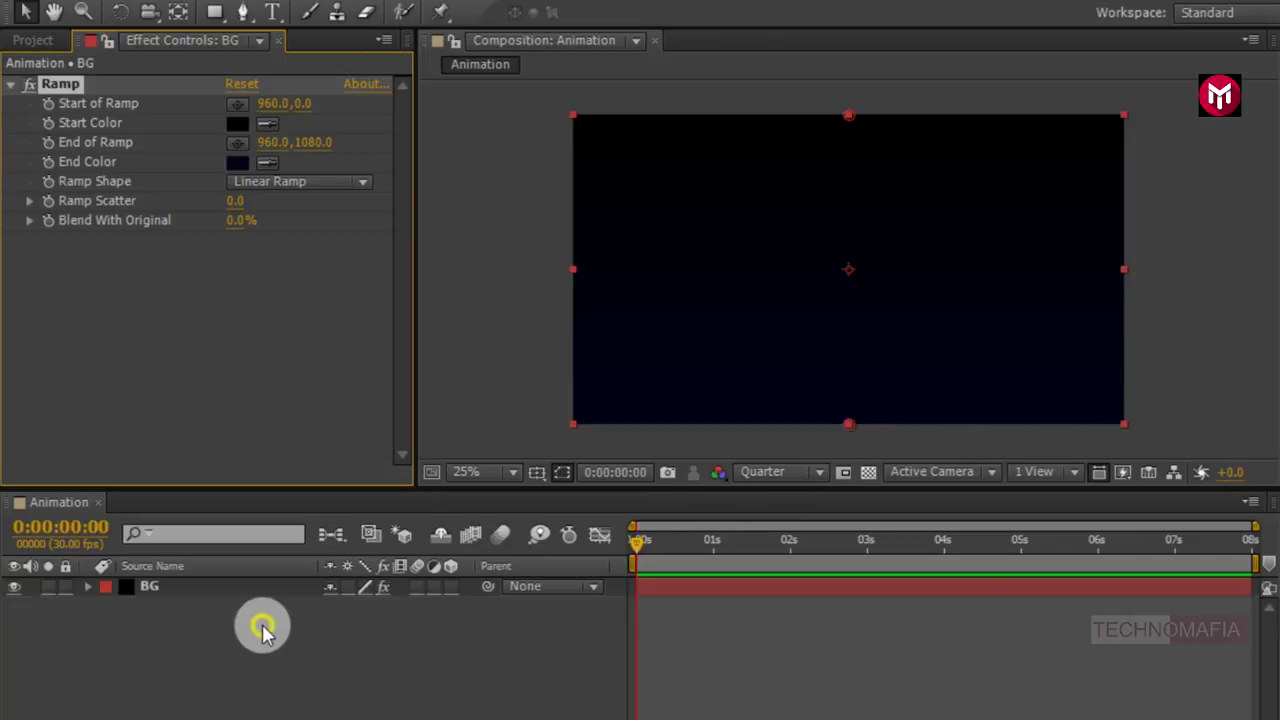
- Drag ITC Logo.png from the Project panel into the timeline and scale it to 88%
left_click(32, 41)
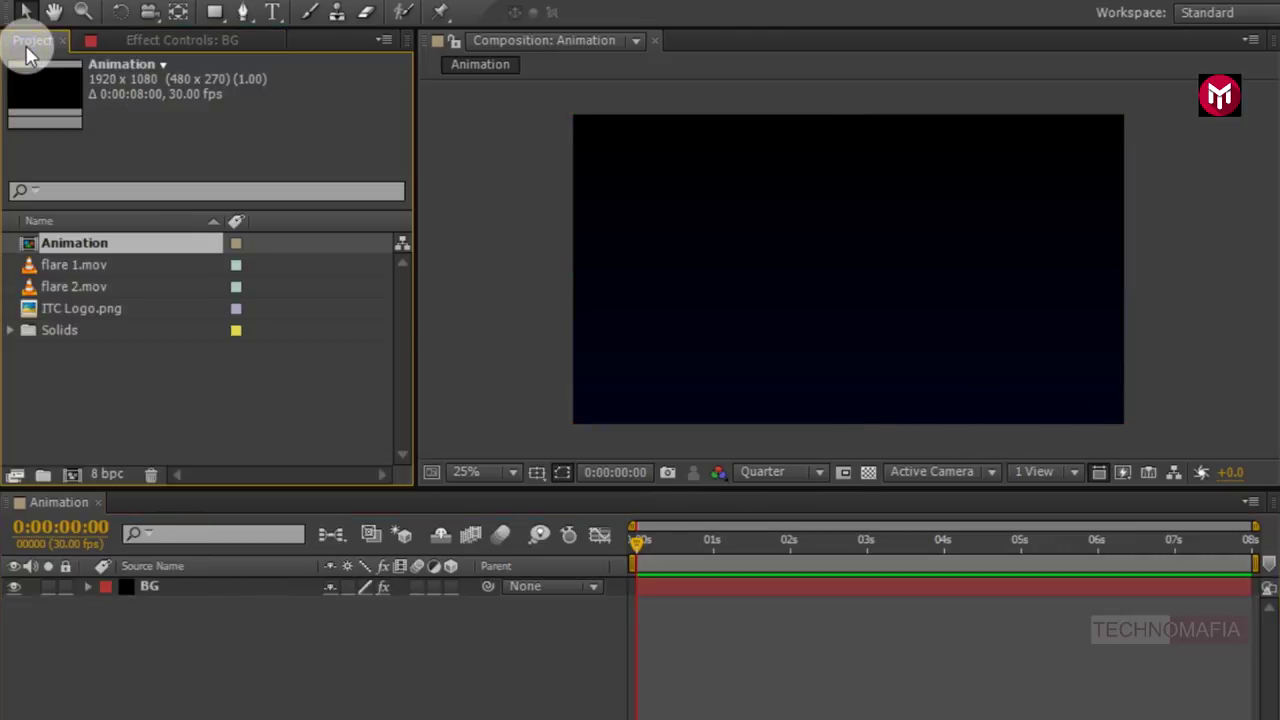
left_click_drag(77, 308, 175, 585)
key("s")
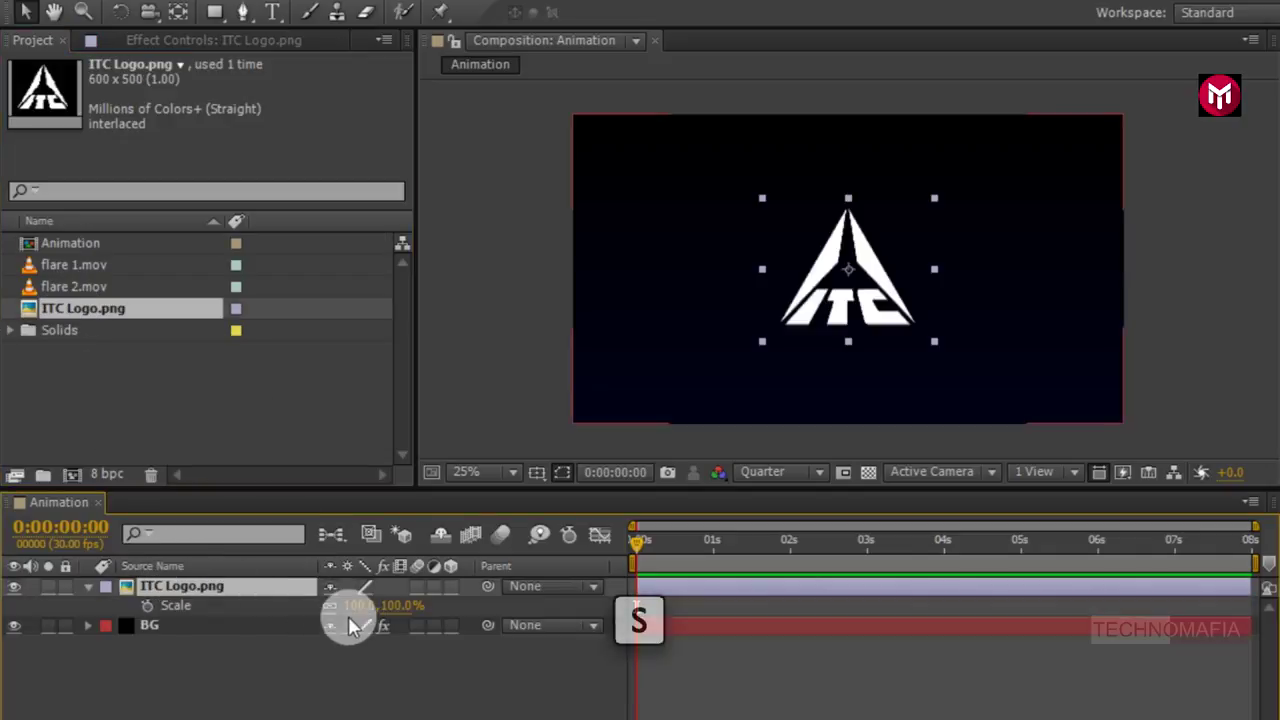
left_click_drag(354, 612, 343, 616)
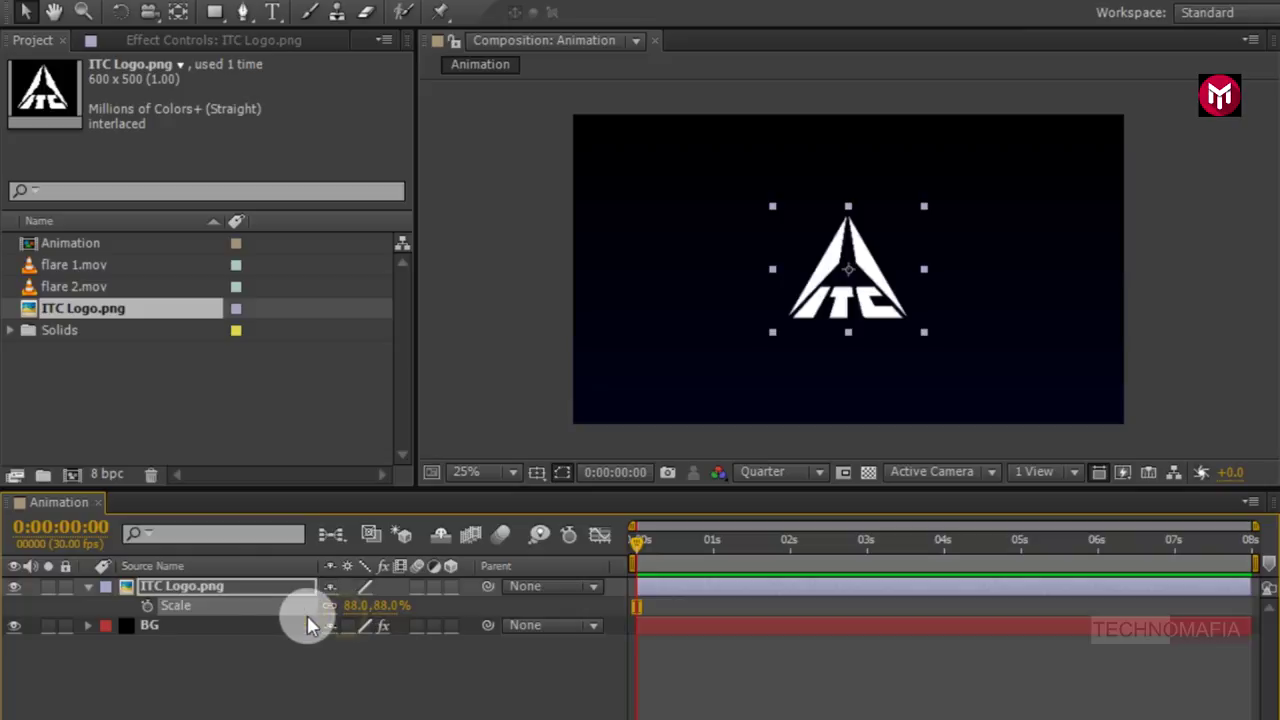
- Pre-compose the ITC Logo layer as 'Logo', moving all attributes into the new composition
left_click(90, 590)
right_click(160, 587)
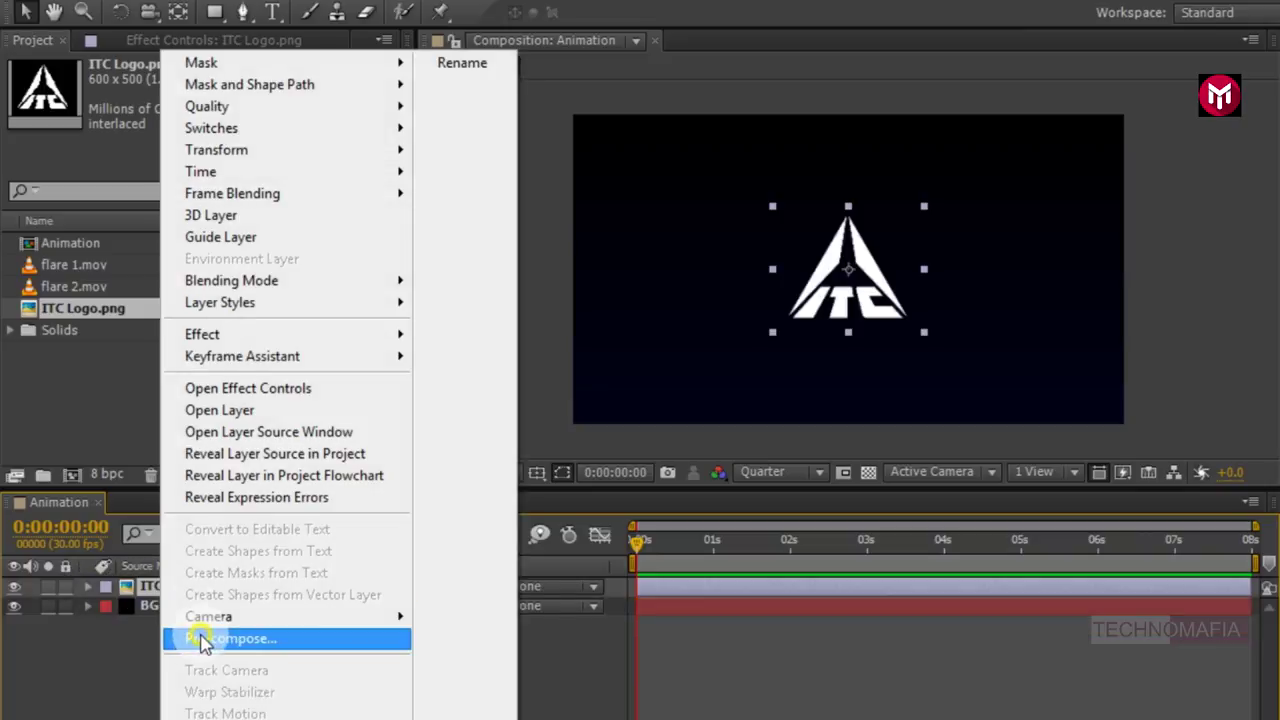
left_click(205, 638)
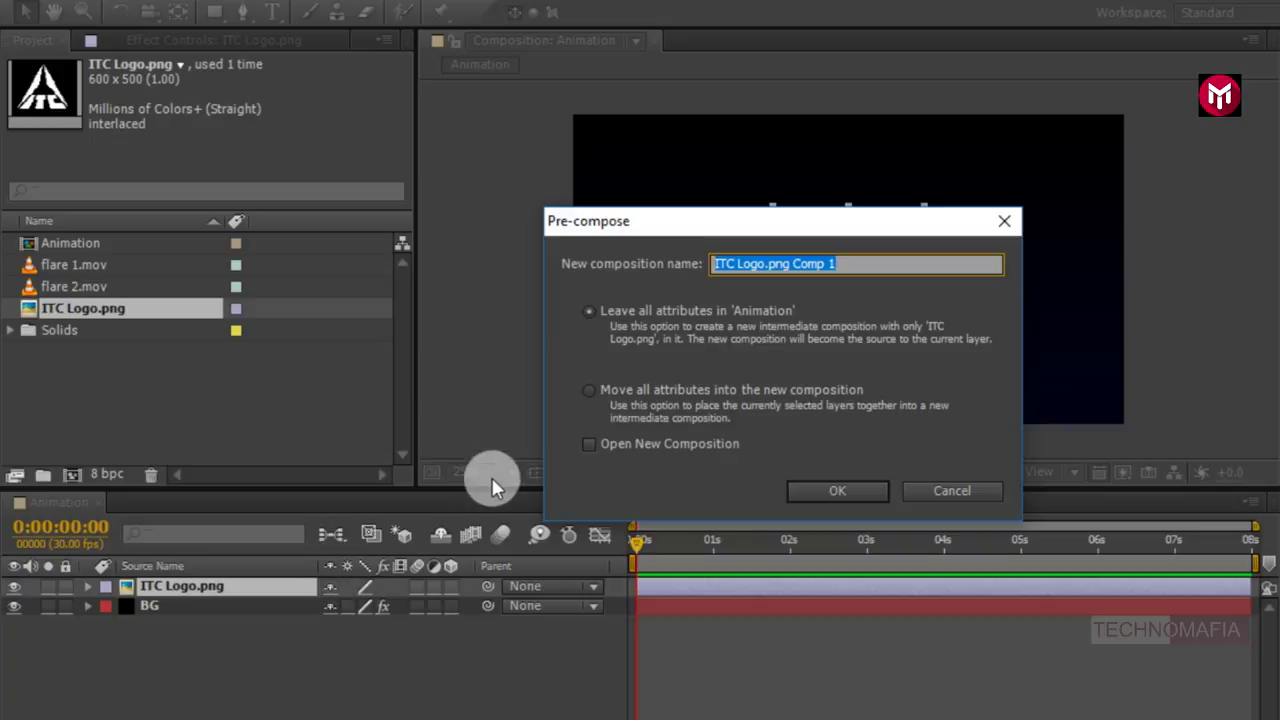
type("Logo")
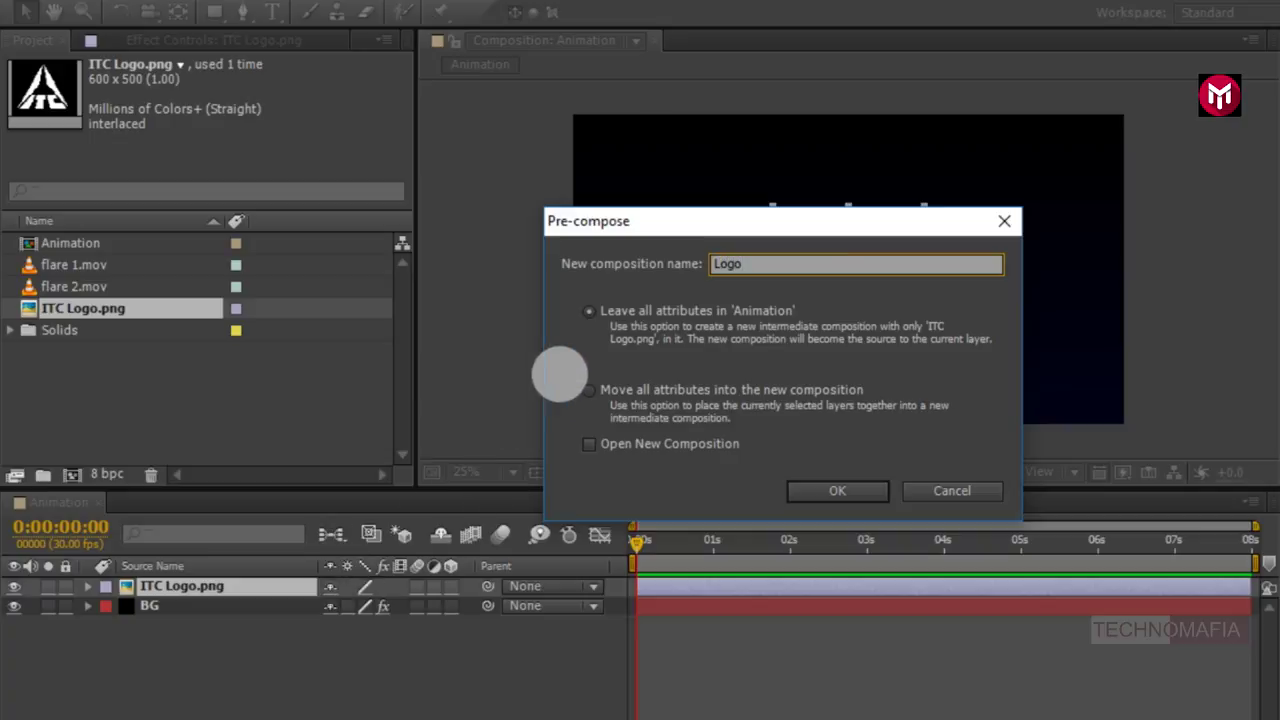
left_click(628, 390)
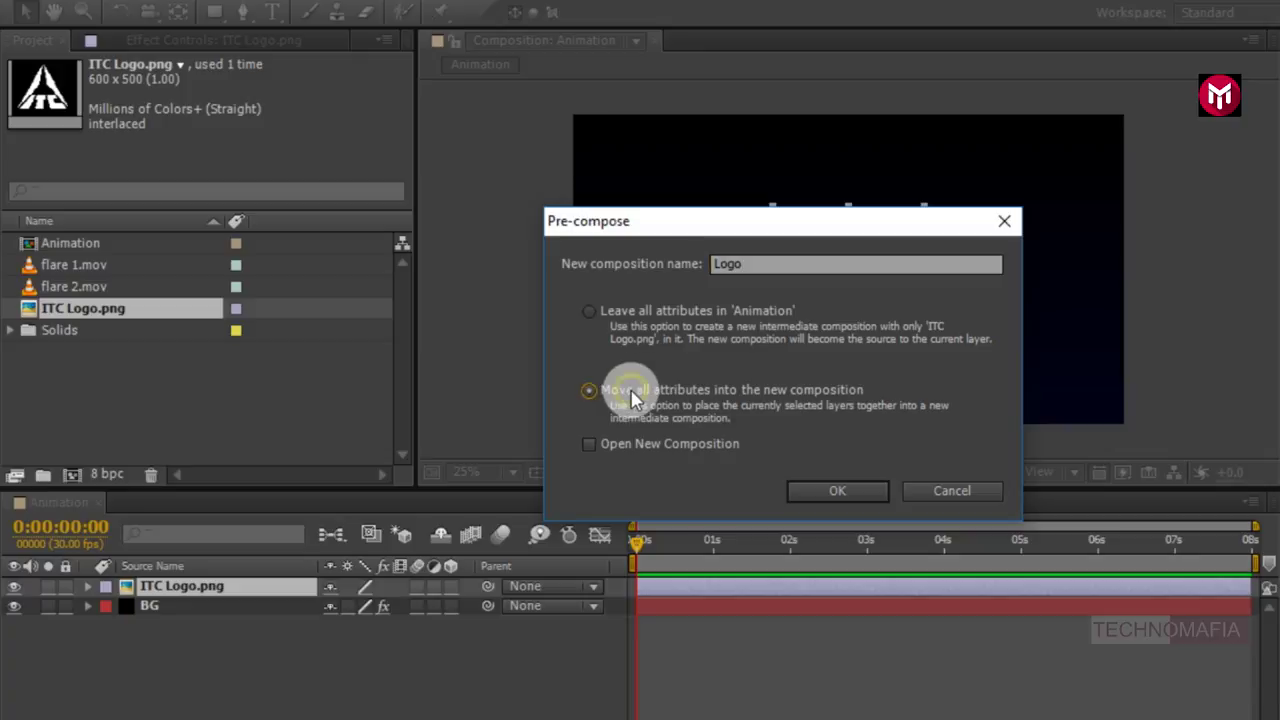
left_click(797, 488)
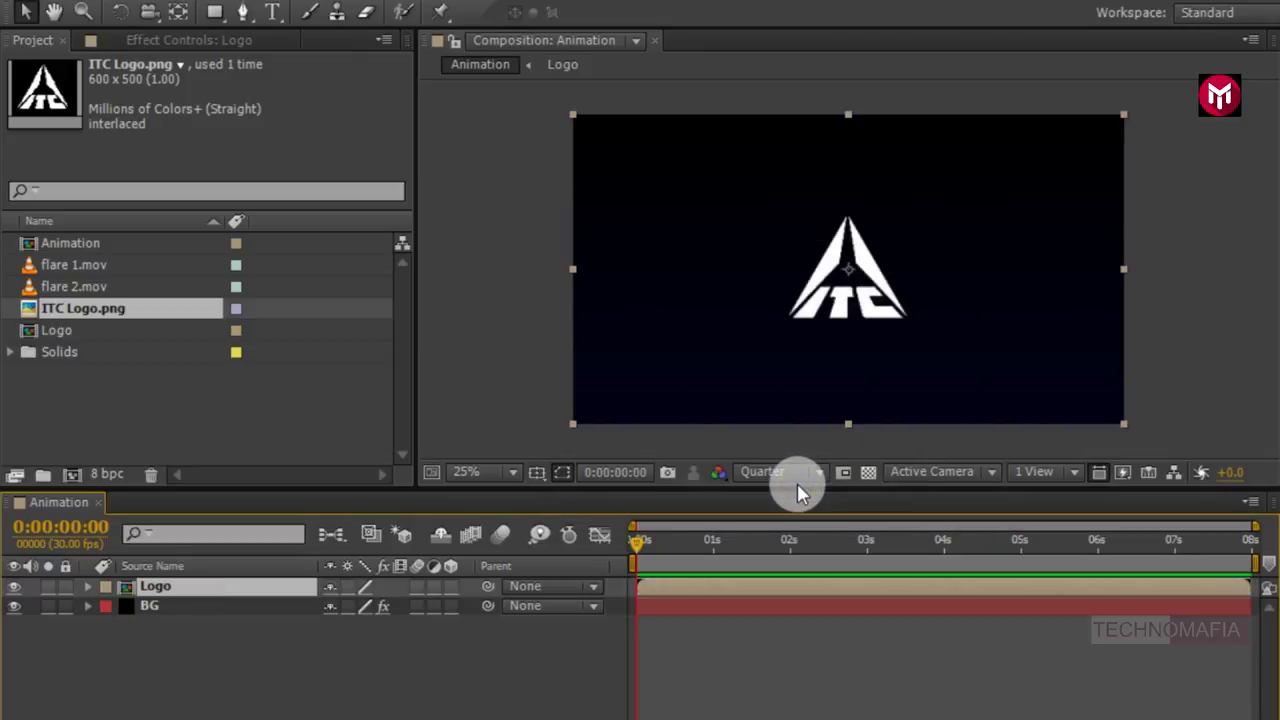
- Run Layer > Auto-trace on the Logo layer to generate mask paths around the logo
left_click(150, 590)
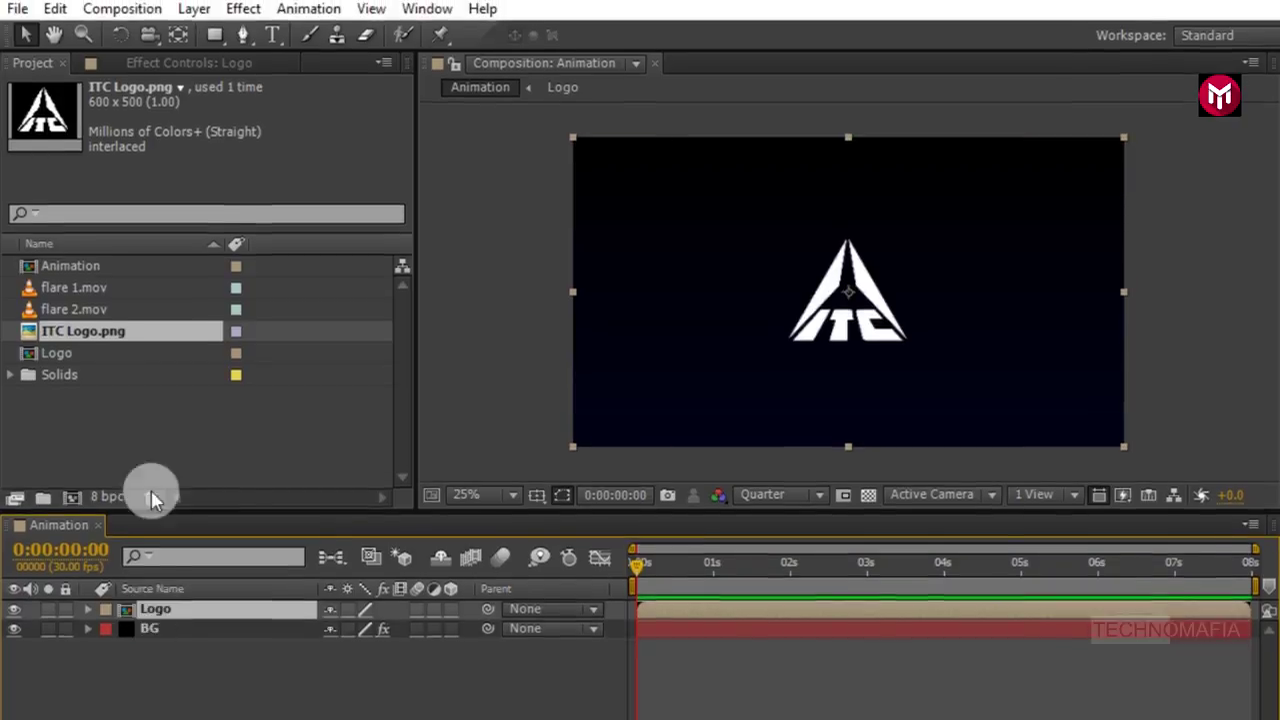
left_click(189, 9)
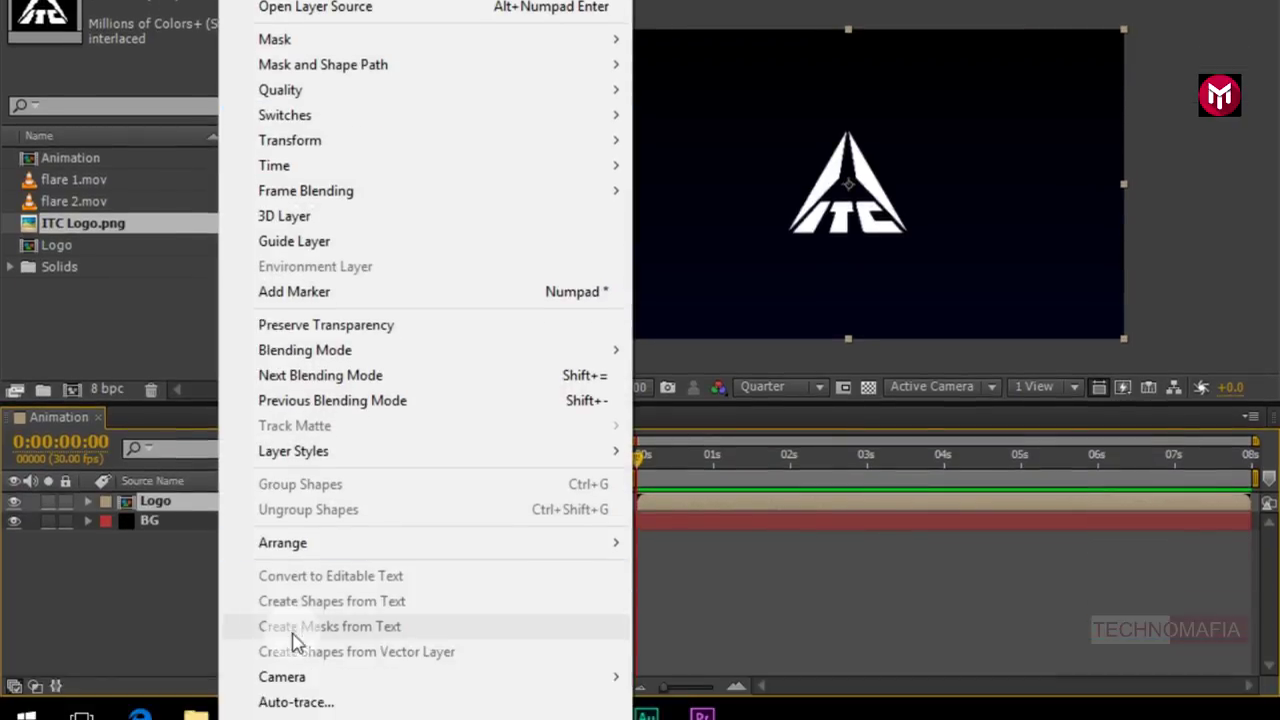
left_click(294, 697)
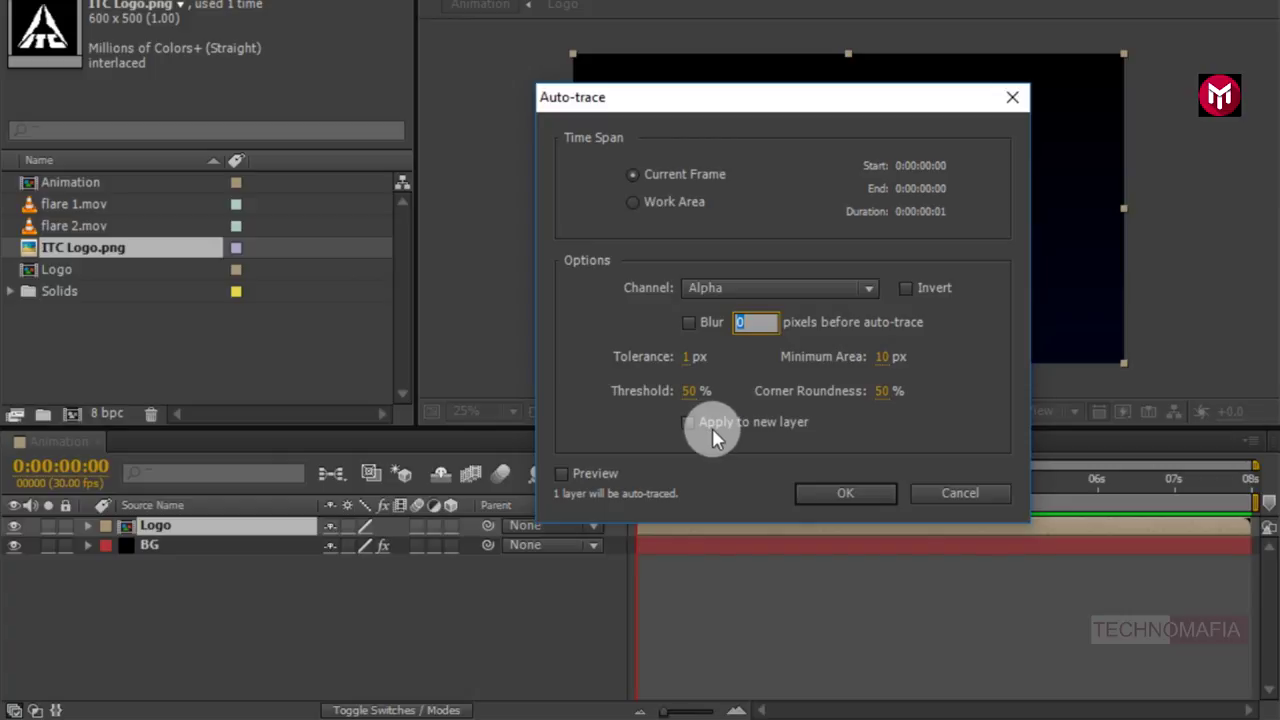
left_click(810, 495)
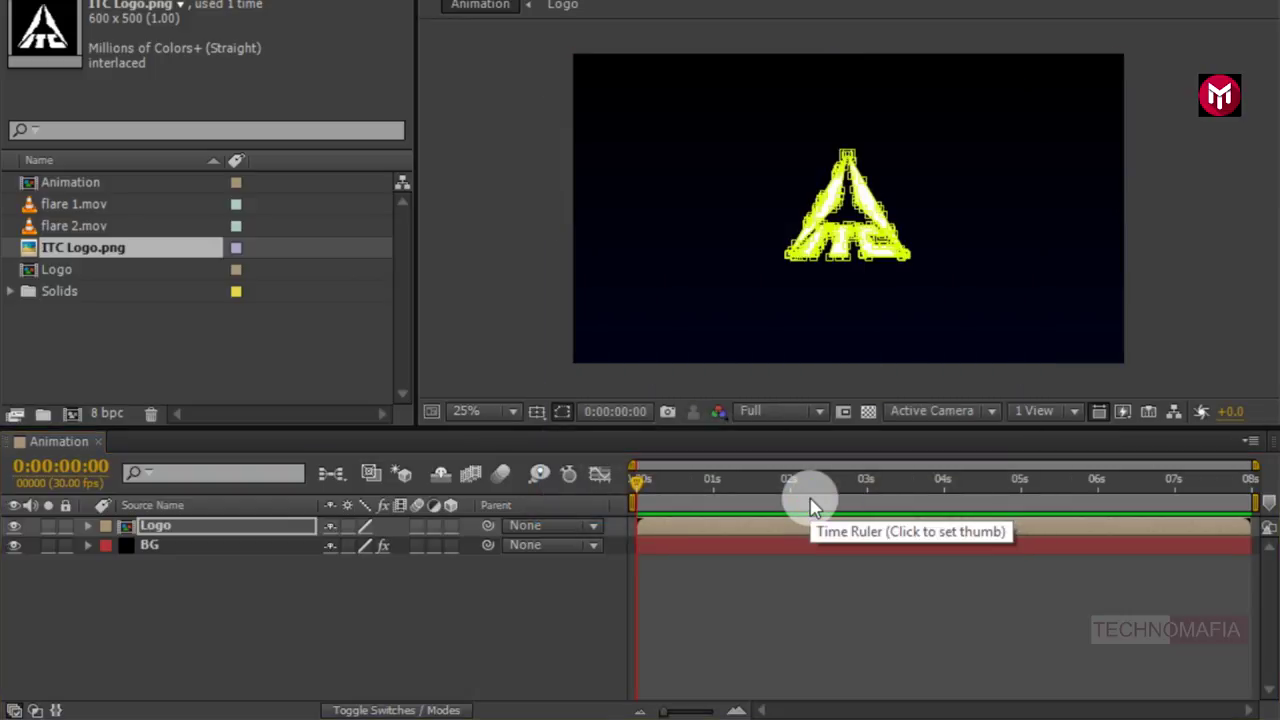
scroll(860, 245, "up", 1)
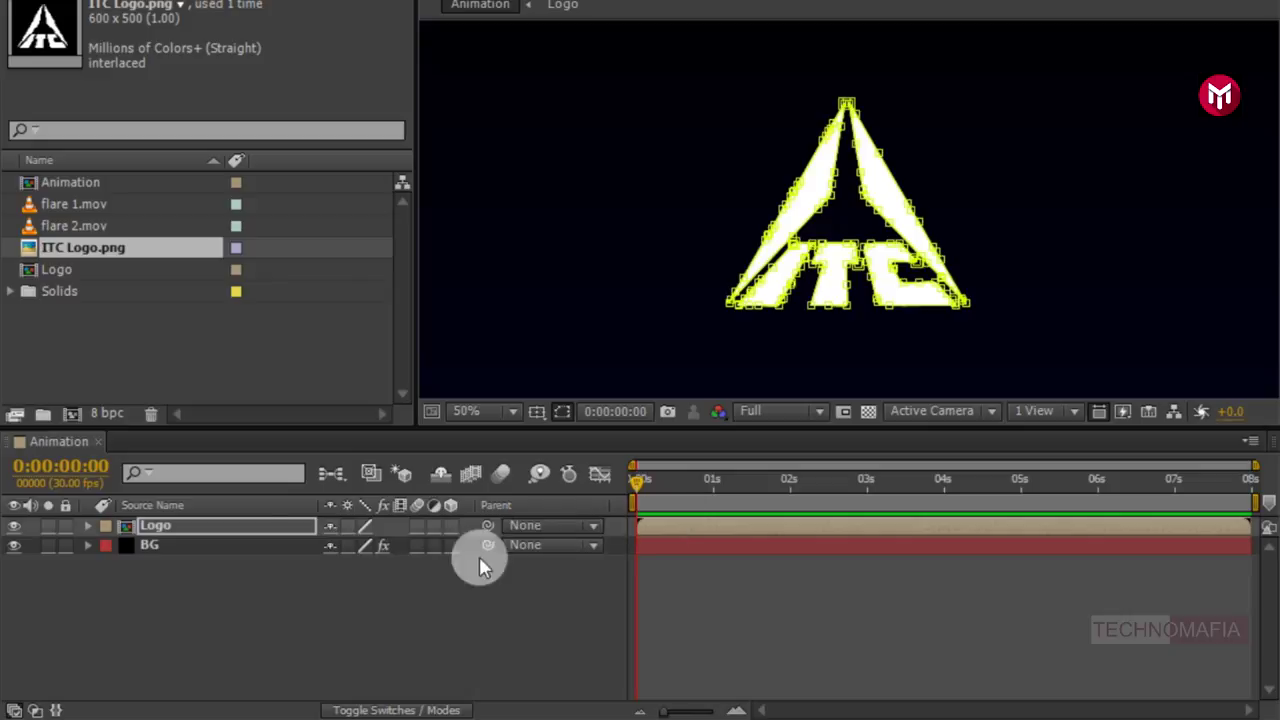
left_click(243, 530)
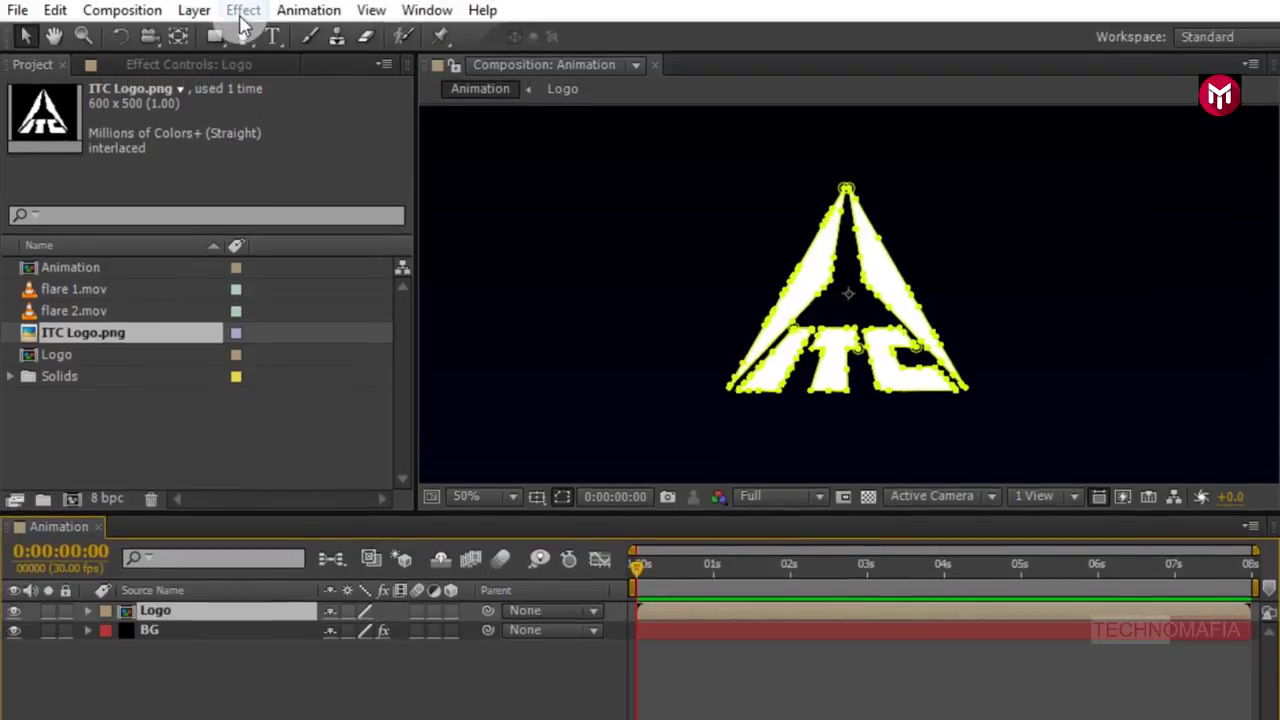
- Apply the Video Copilot Saber effect to Logo and set its glow colour to orange
left_click(242, 11)
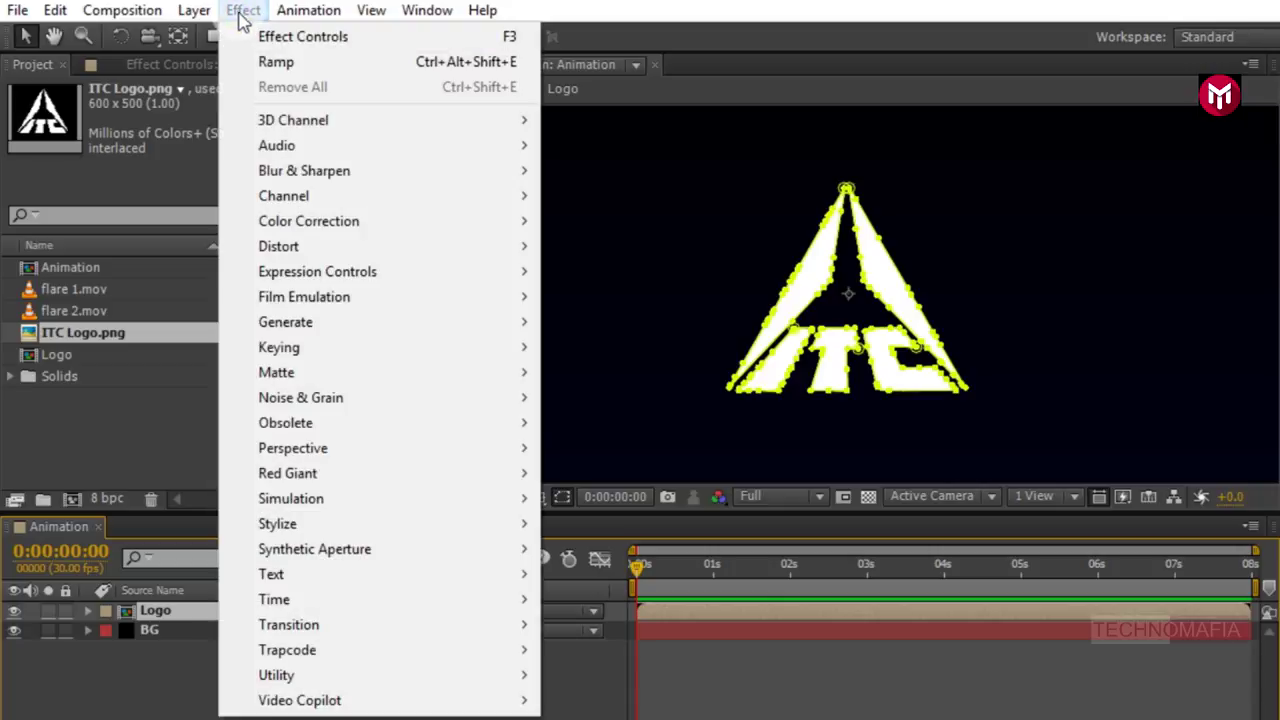
mouse_move(405, 705)
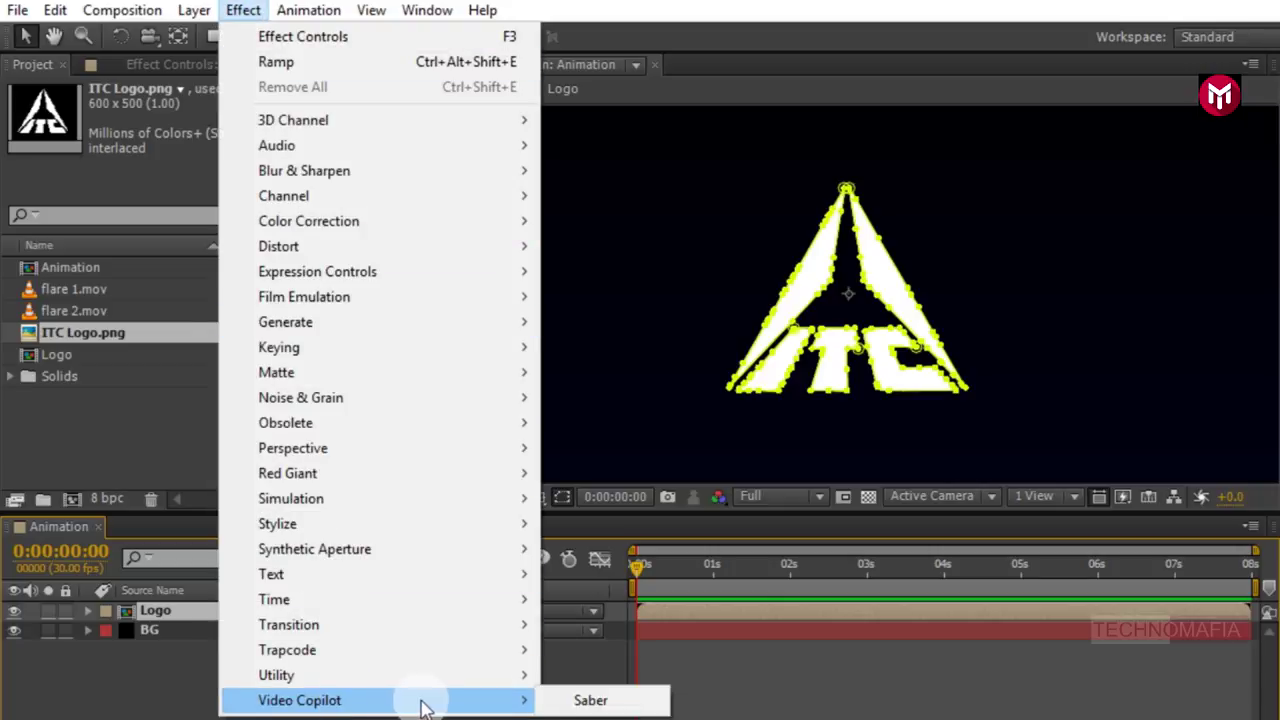
left_click(588, 700)
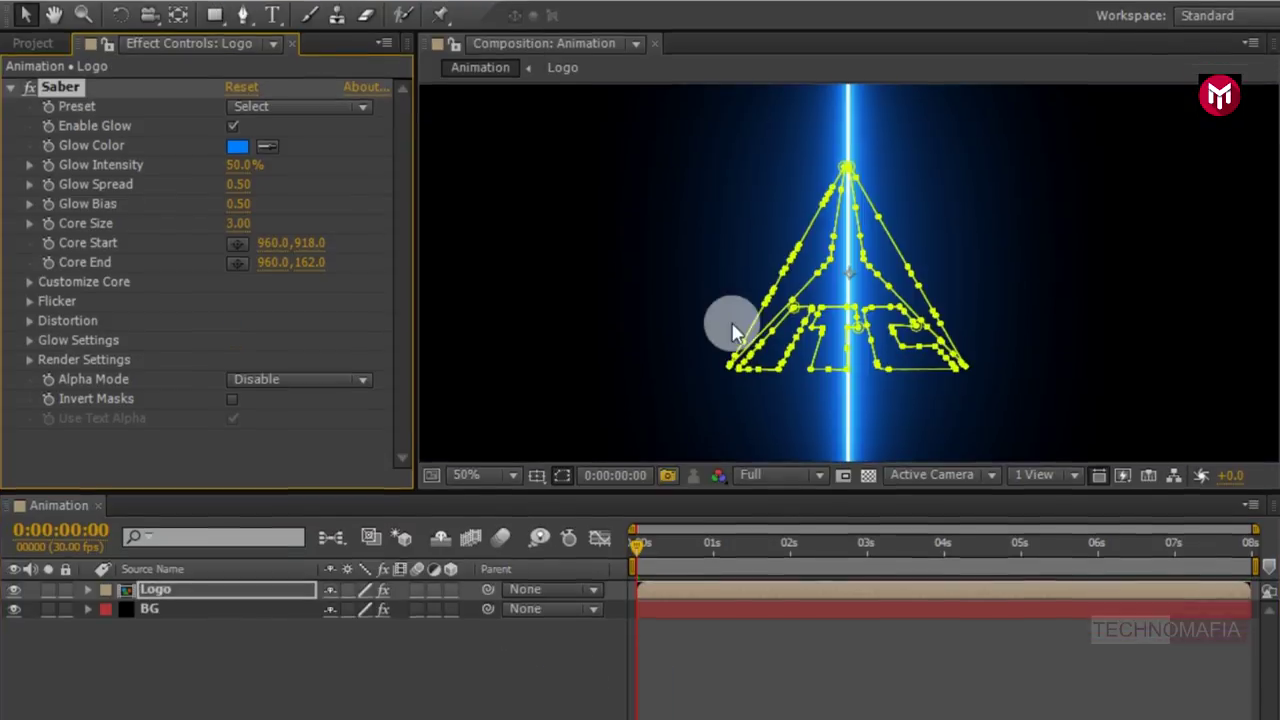
scroll(734, 341, "down", 1)
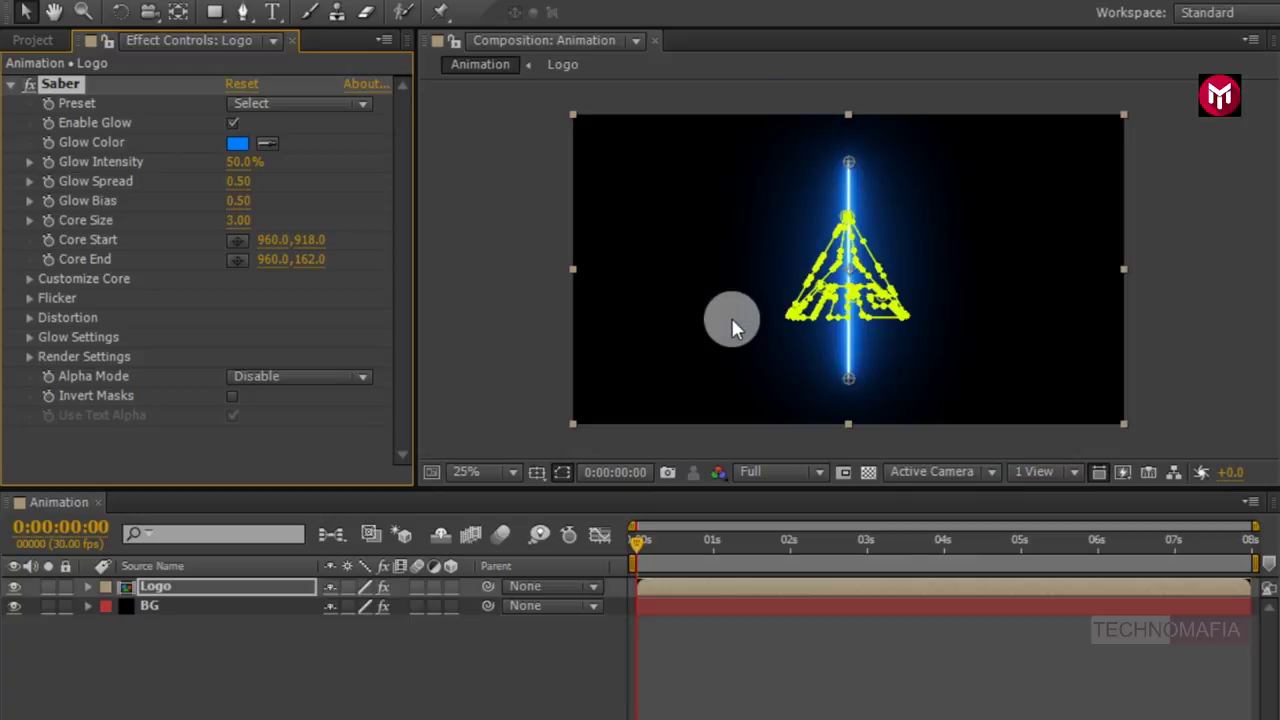
left_click(238, 145)
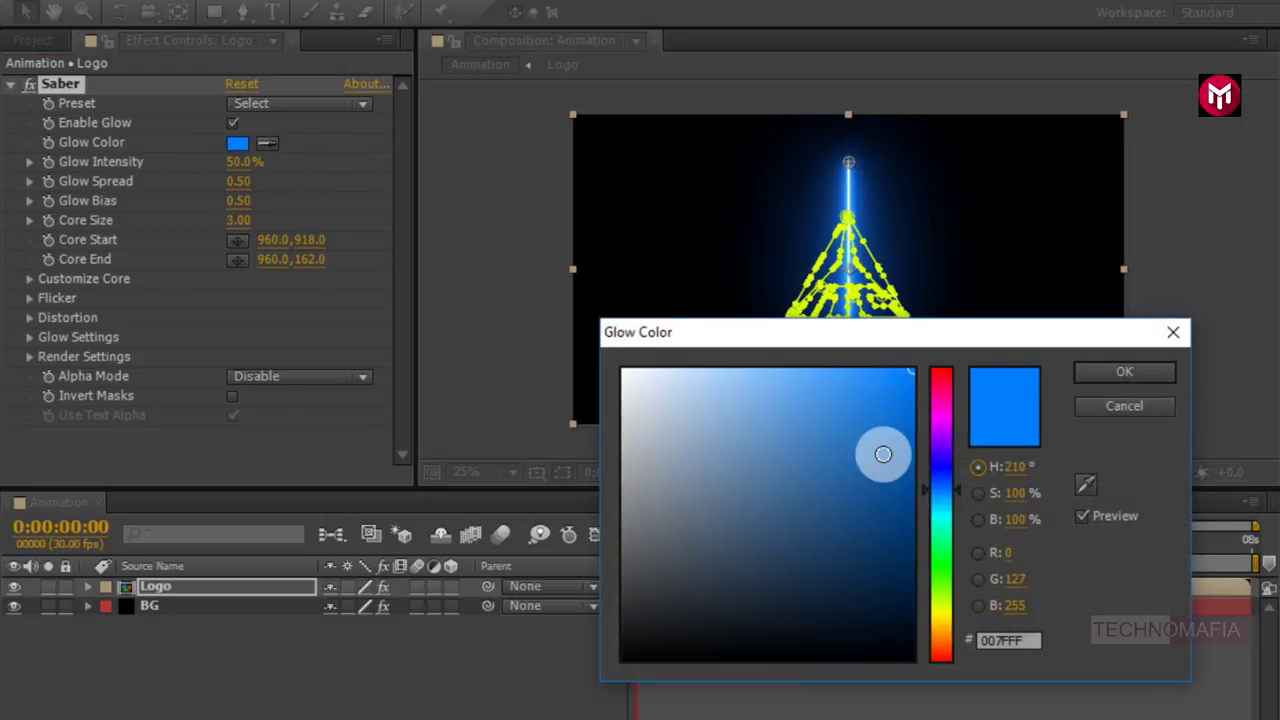
left_click_drag(940, 603, 940, 645)
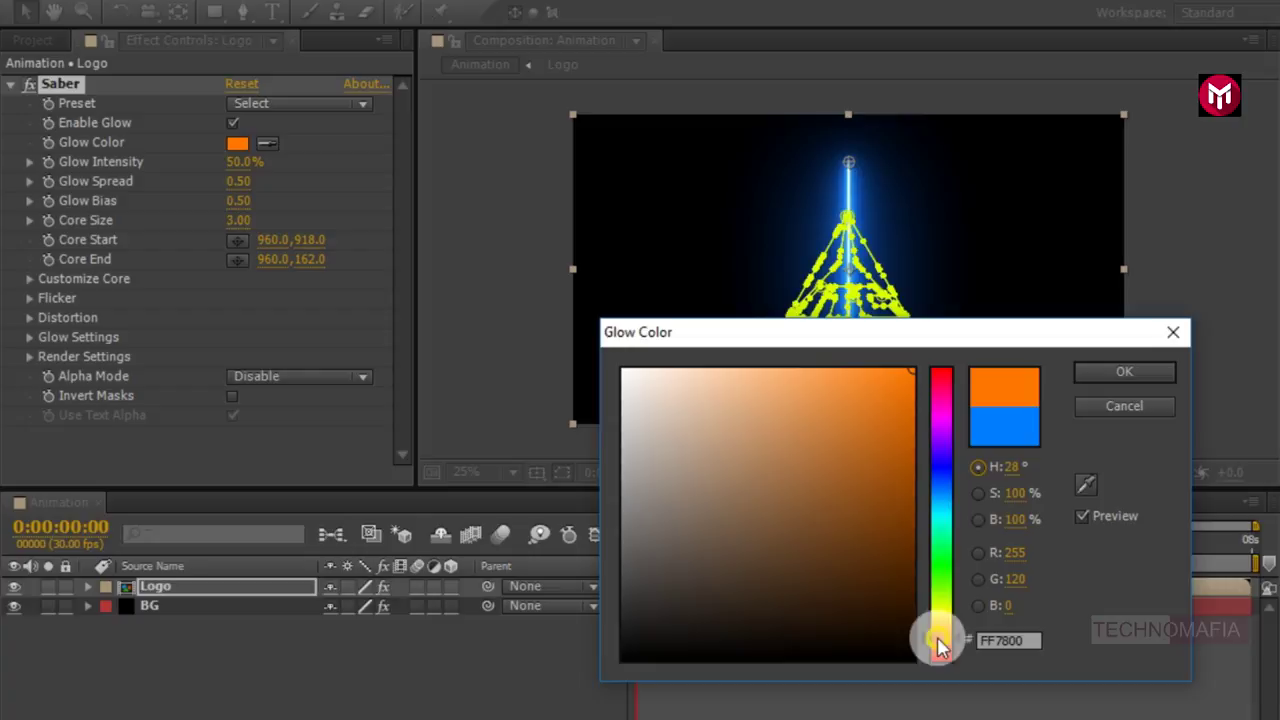
left_click(873, 373)
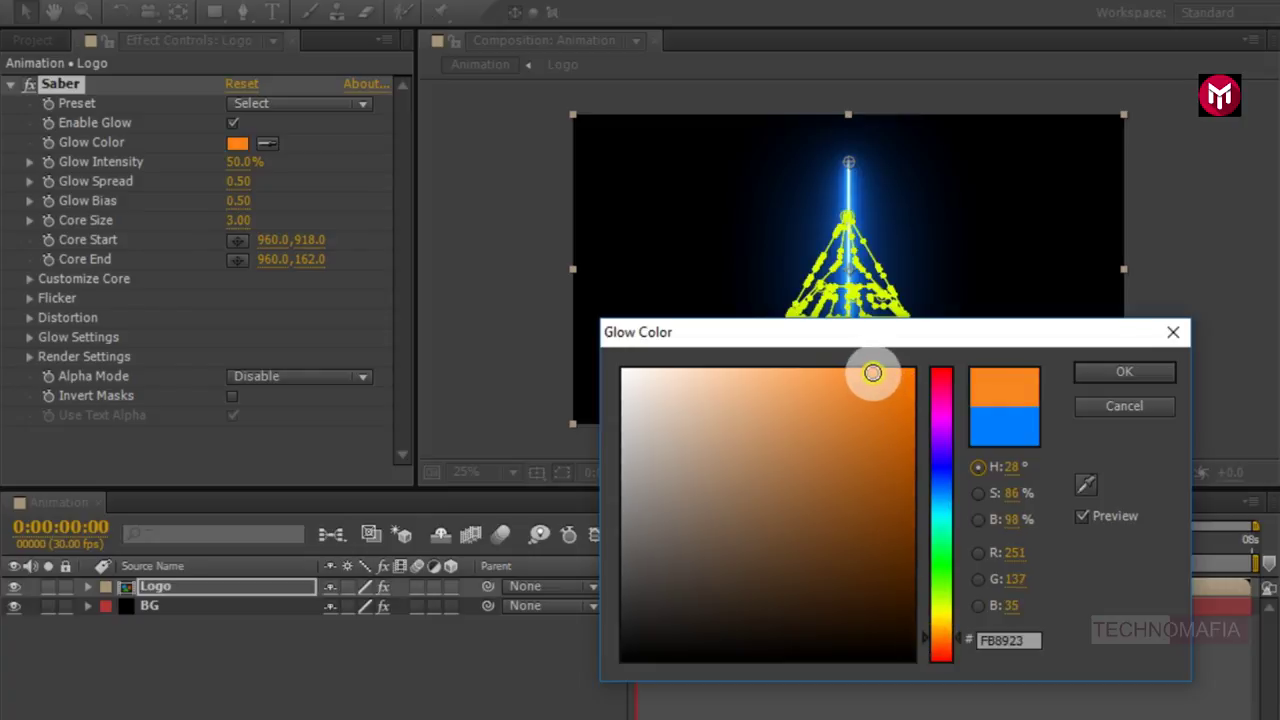
left_click(1080, 372)
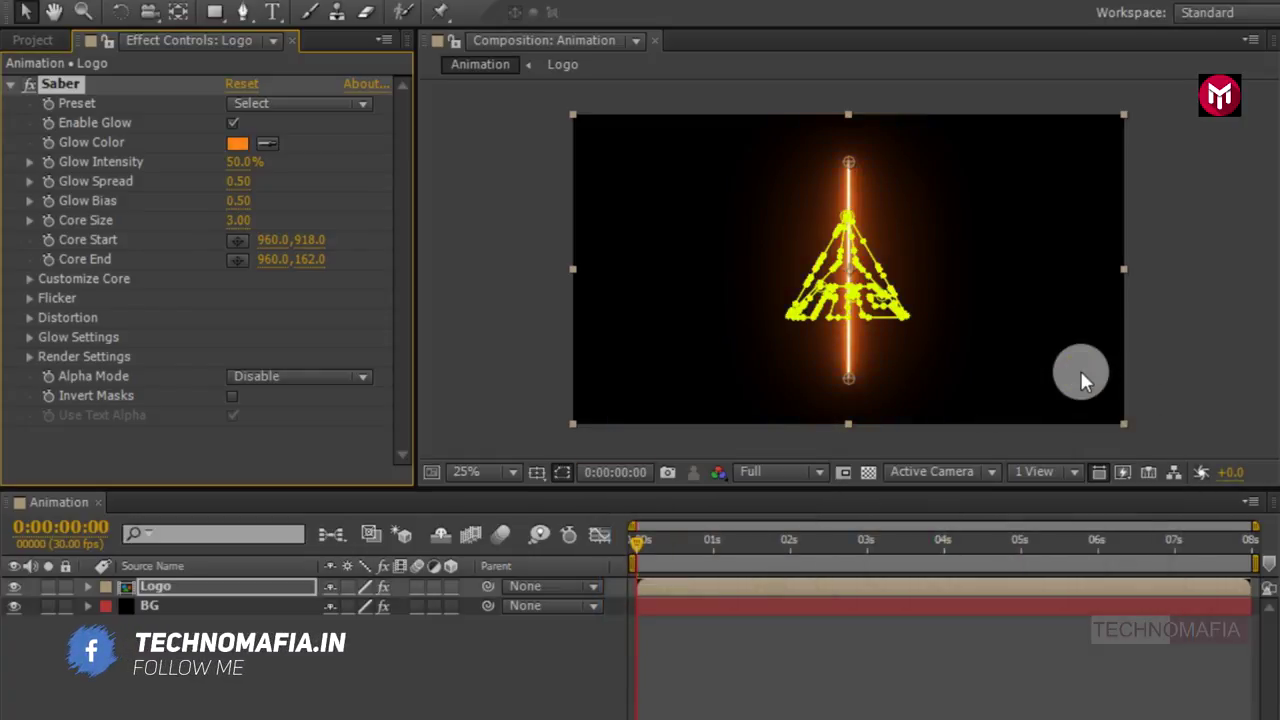
- Set Saber Glow Intensity to 15% and Core Size to 1.50, and expand Customize Core
left_click(240, 172)
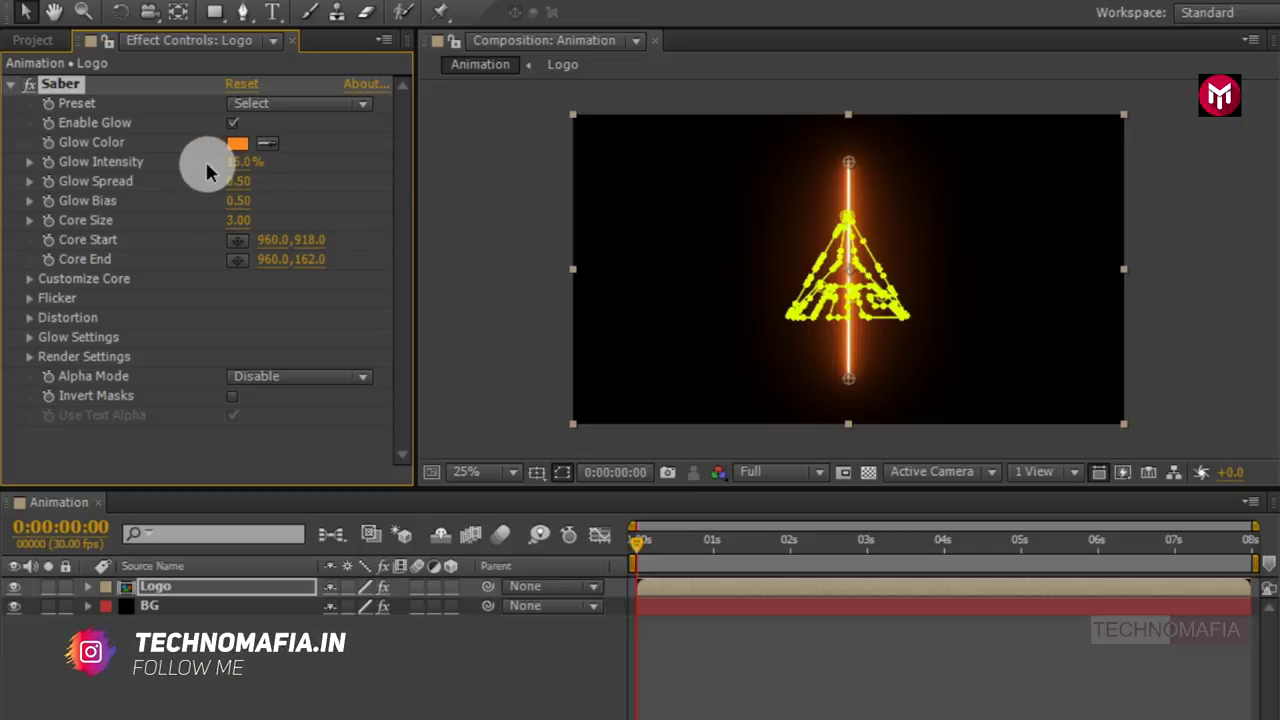
left_click(238, 220)
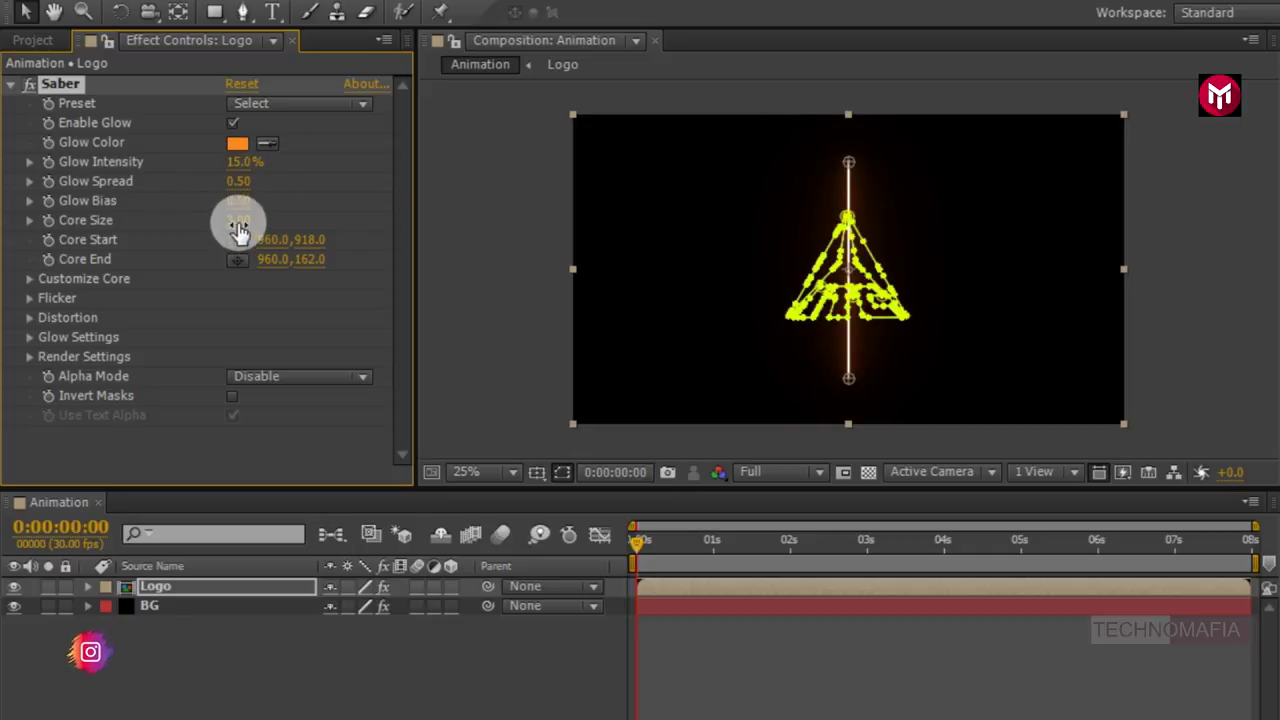
type("0")
key("Return")
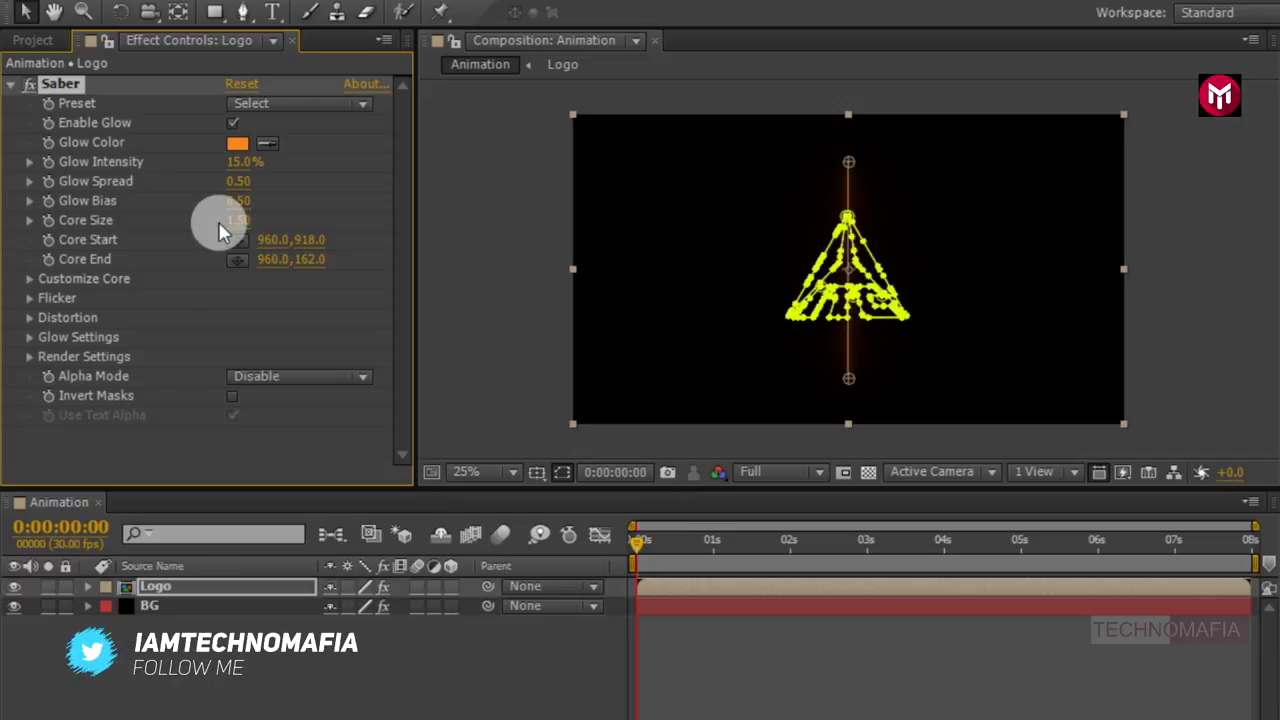
left_click(38, 283)
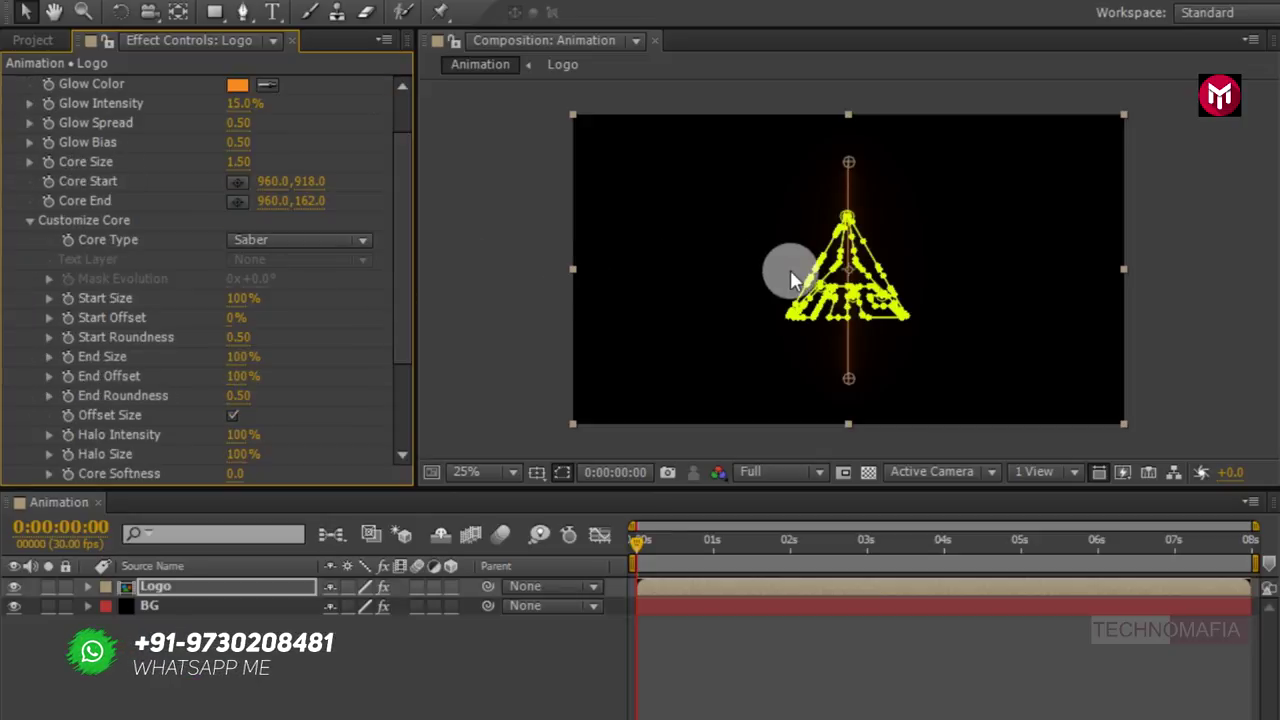
key("period")
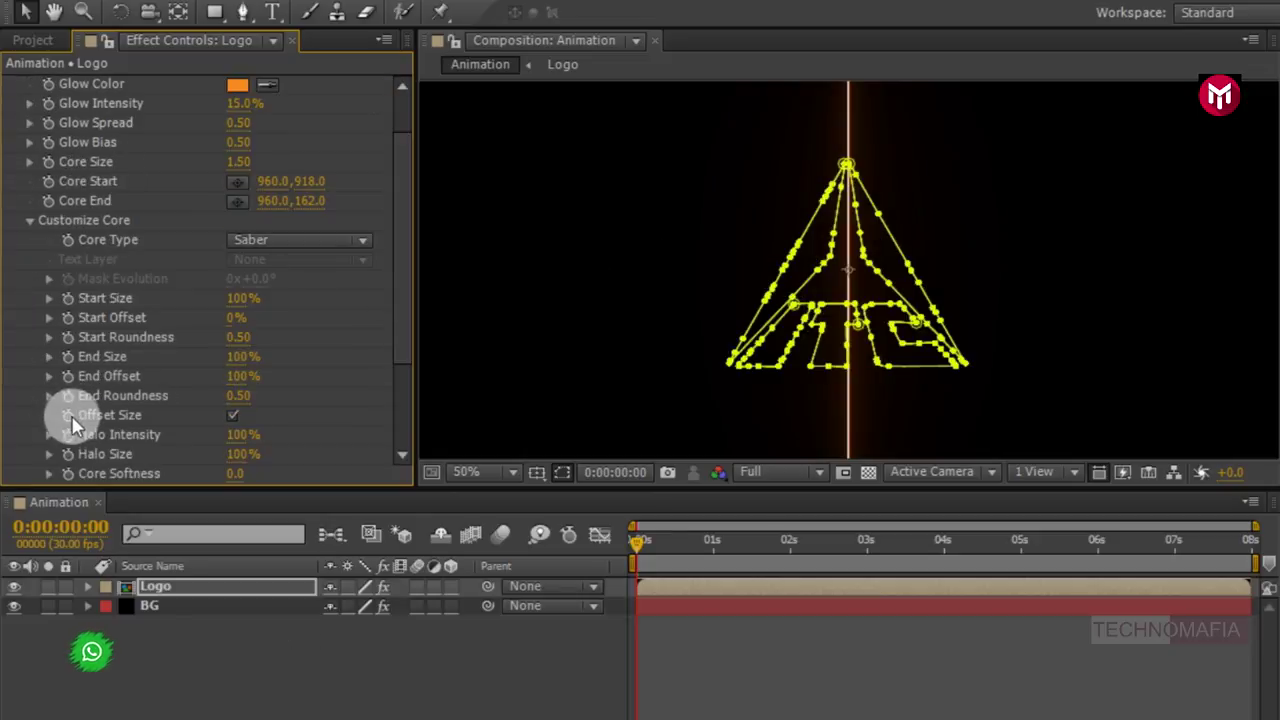
- Switch Saber's Core Type to Layer Masks
scroll(72, 432, "down", 2)
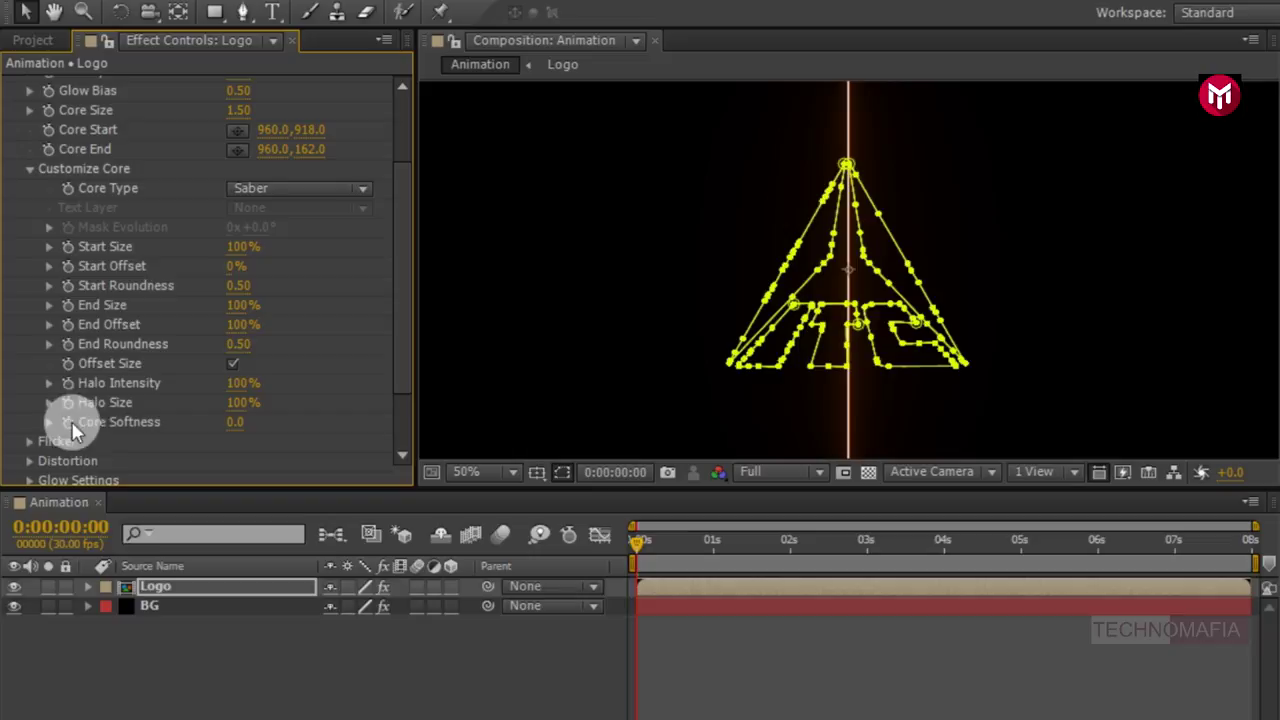
left_click(244, 193)
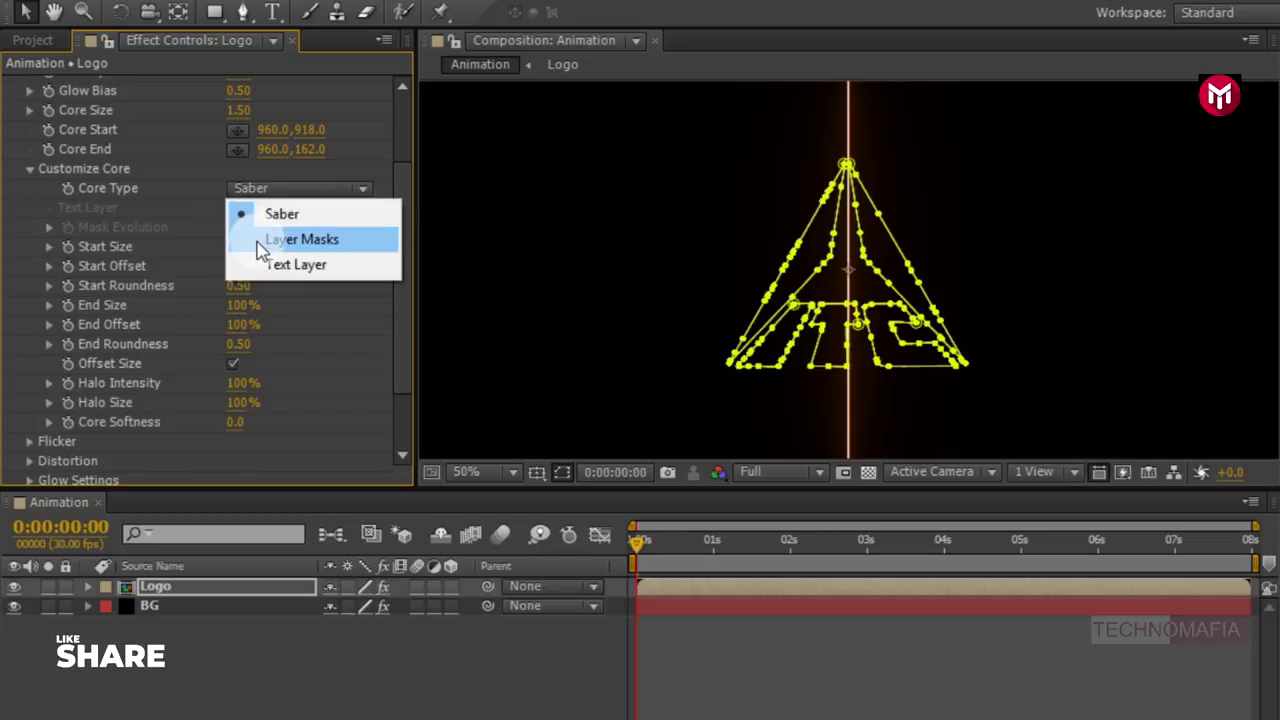
left_click(257, 242)
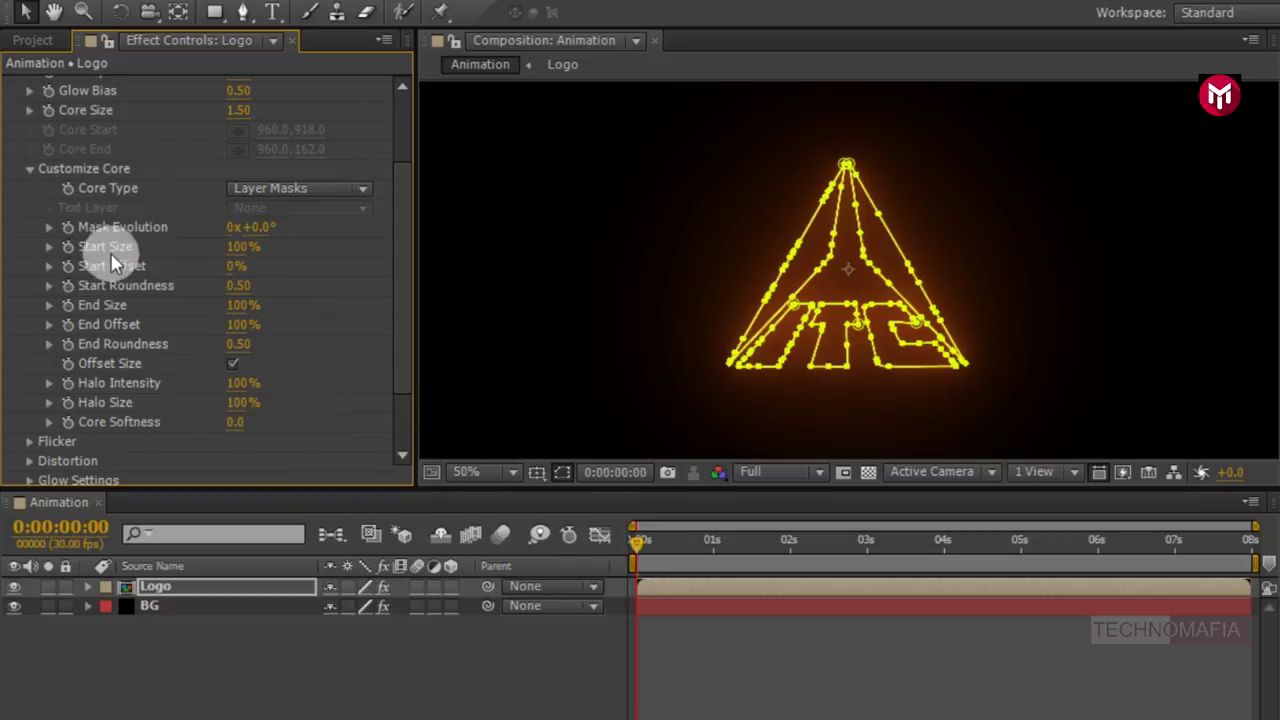
- Keyframe Mask Evolution from 0x at the start to 2x at 0:00:02:06, then enable Start Size keyframing
left_click(68, 227)
left_click(808, 548)
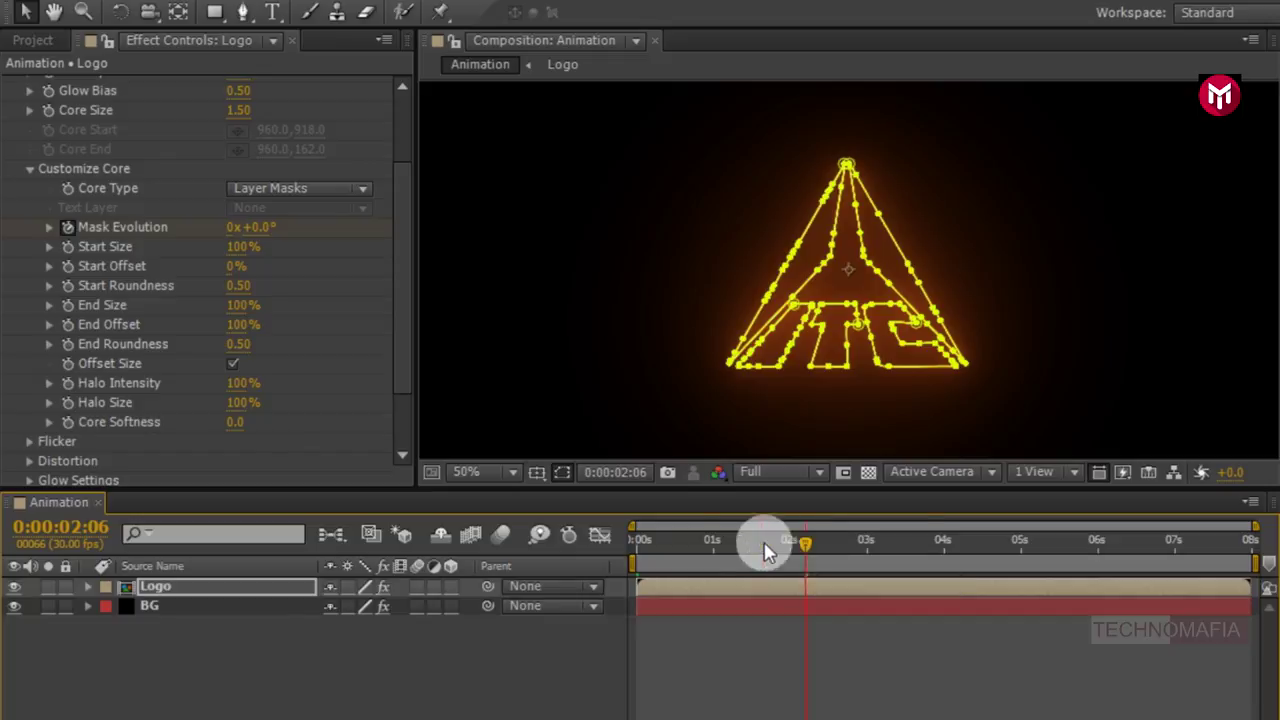
left_click(232, 228)
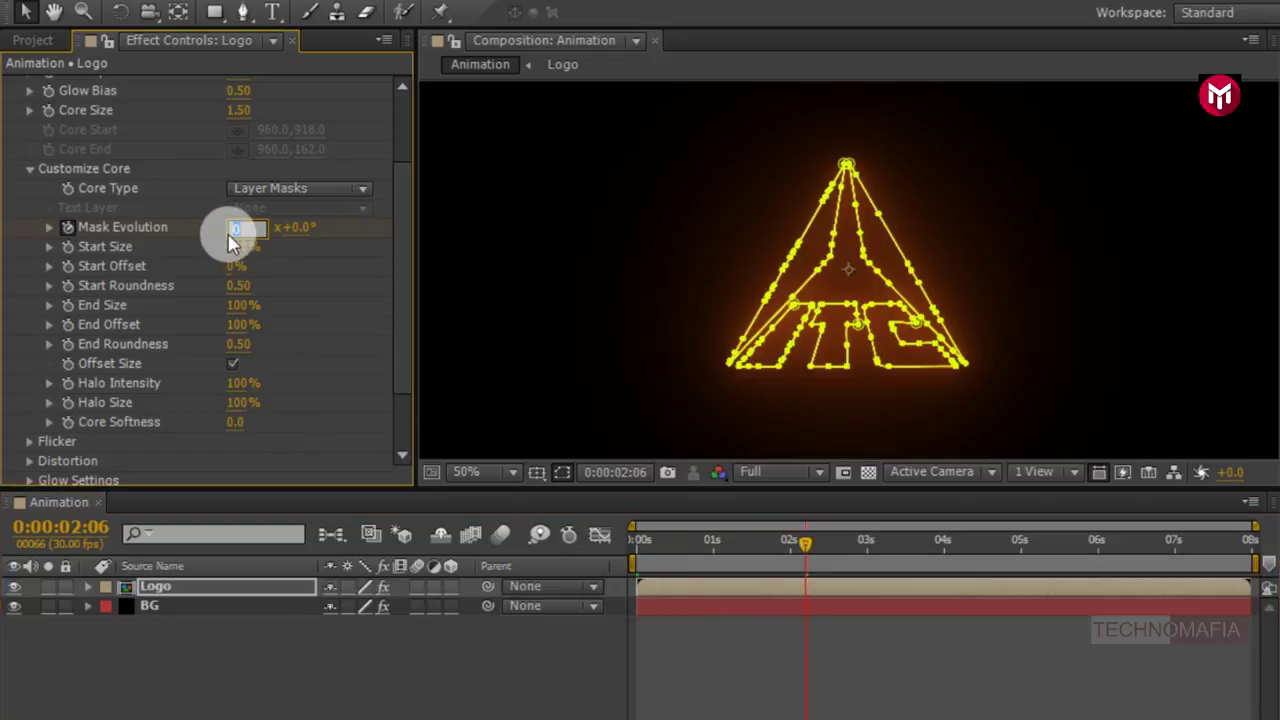
type("2x +0.0°")
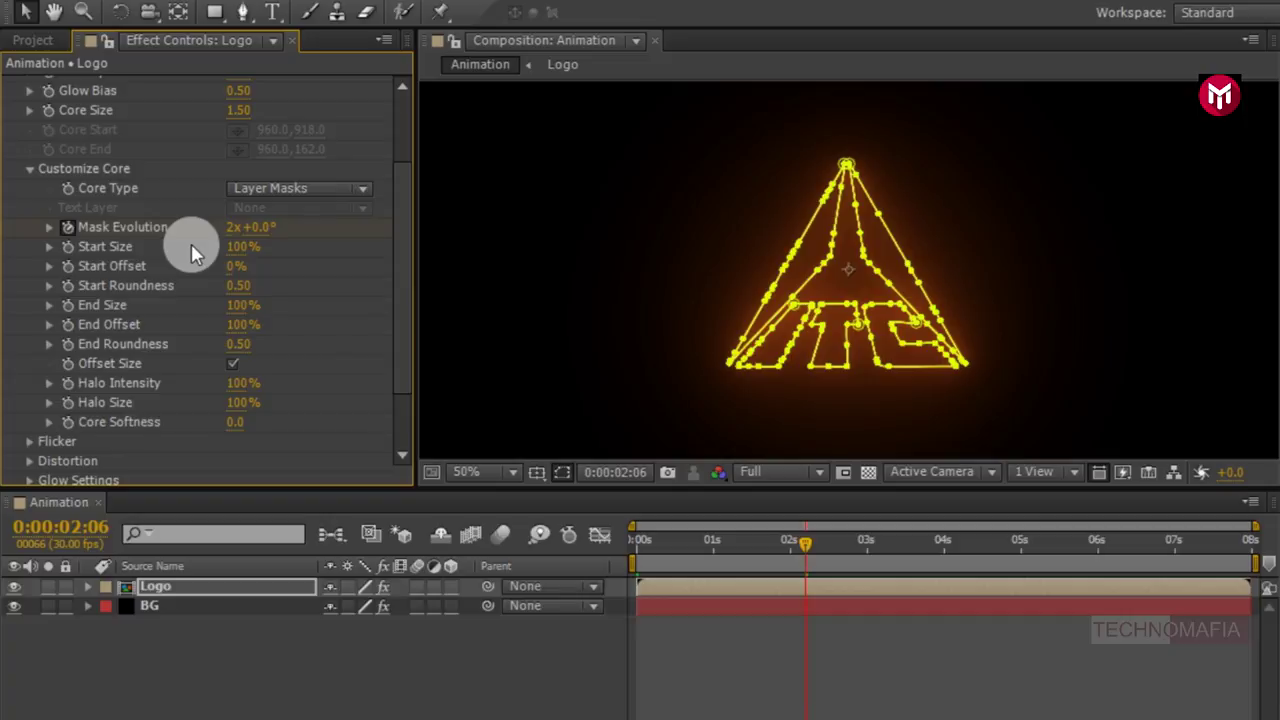
left_click(677, 543)
left_click_drag(677, 547, 673, 548)
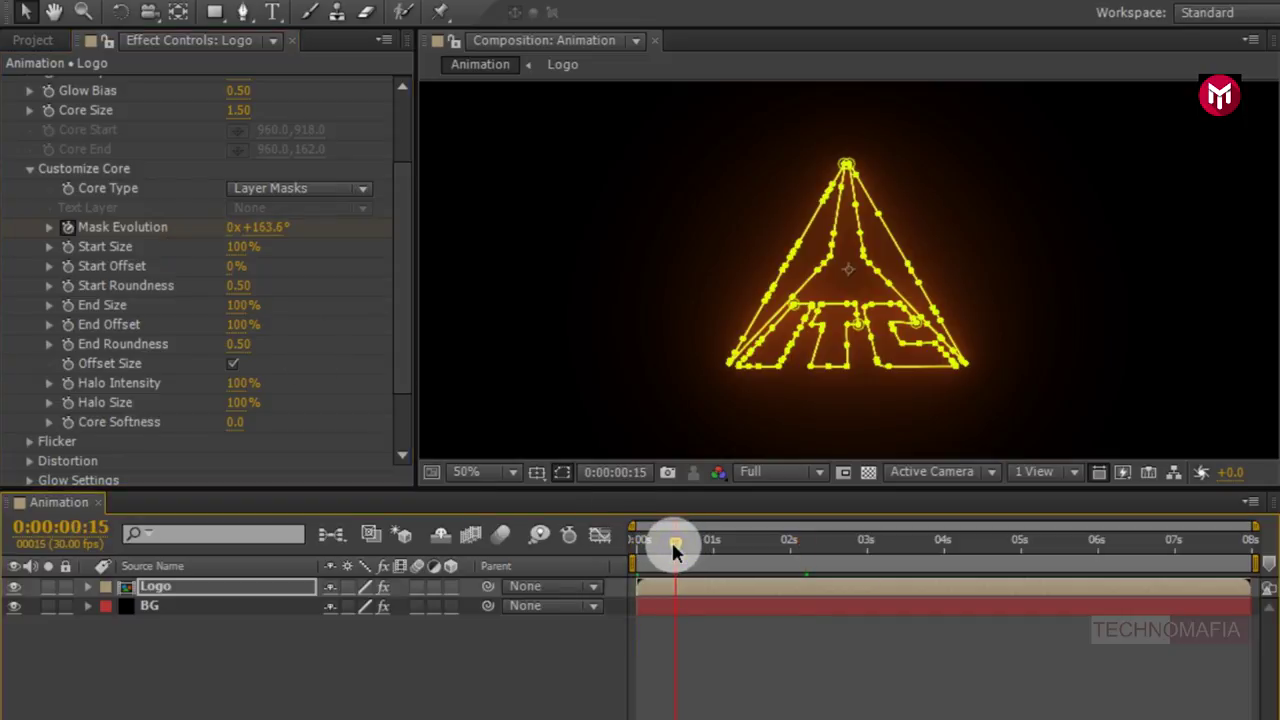
left_click(67, 248)
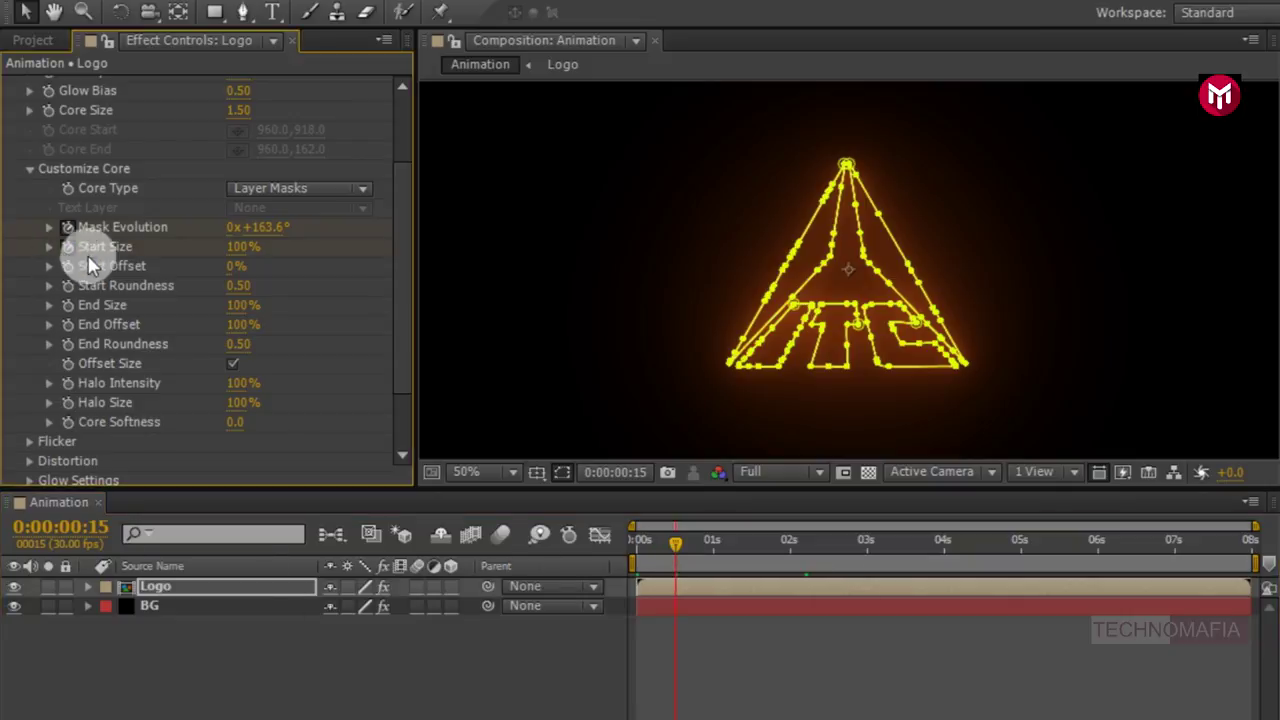
- Key Saber Start Size at 0% on the first frame and 100% at 0:00:02:05
left_click(238, 247)
type("0")
key("Return")
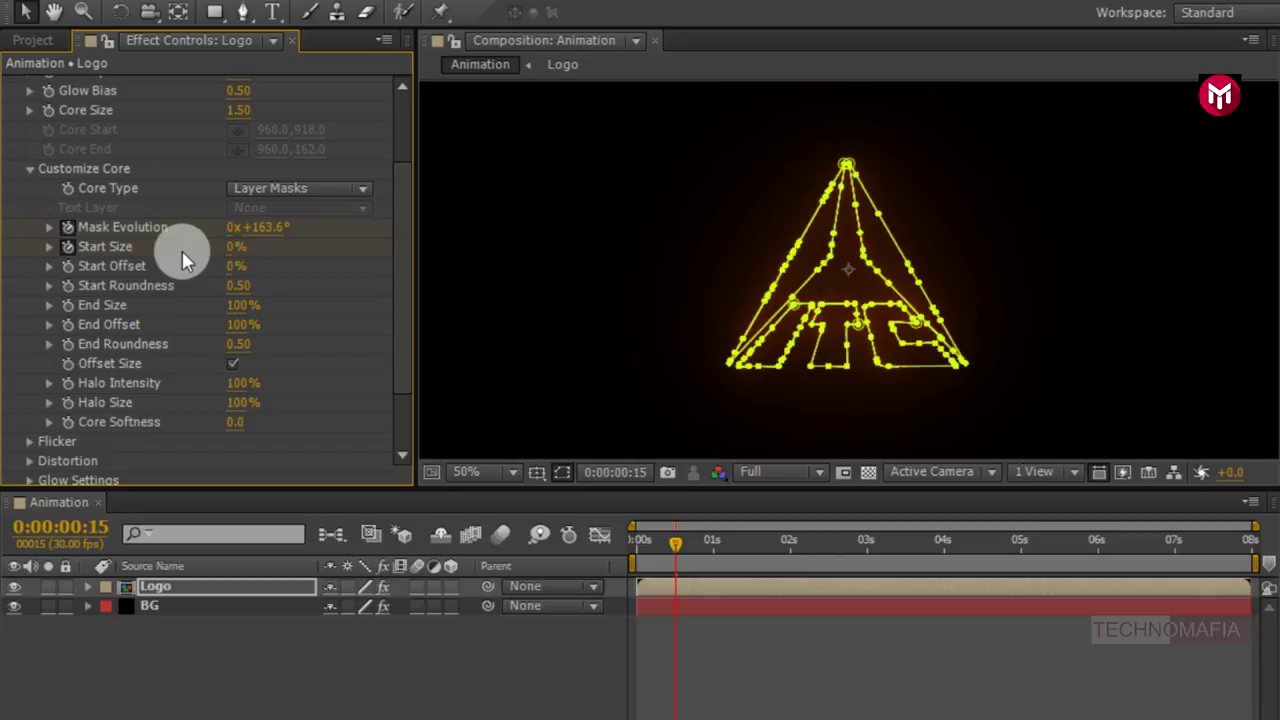
left_click(806, 546)
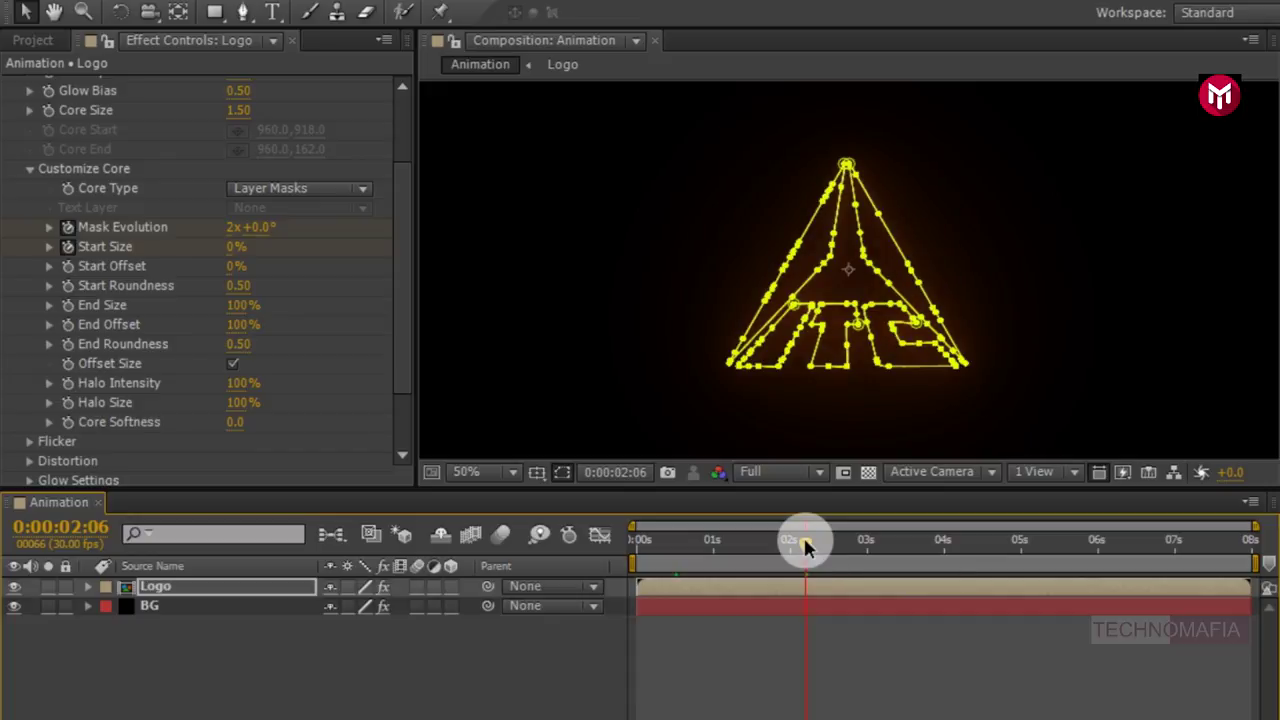
left_click(804, 541)
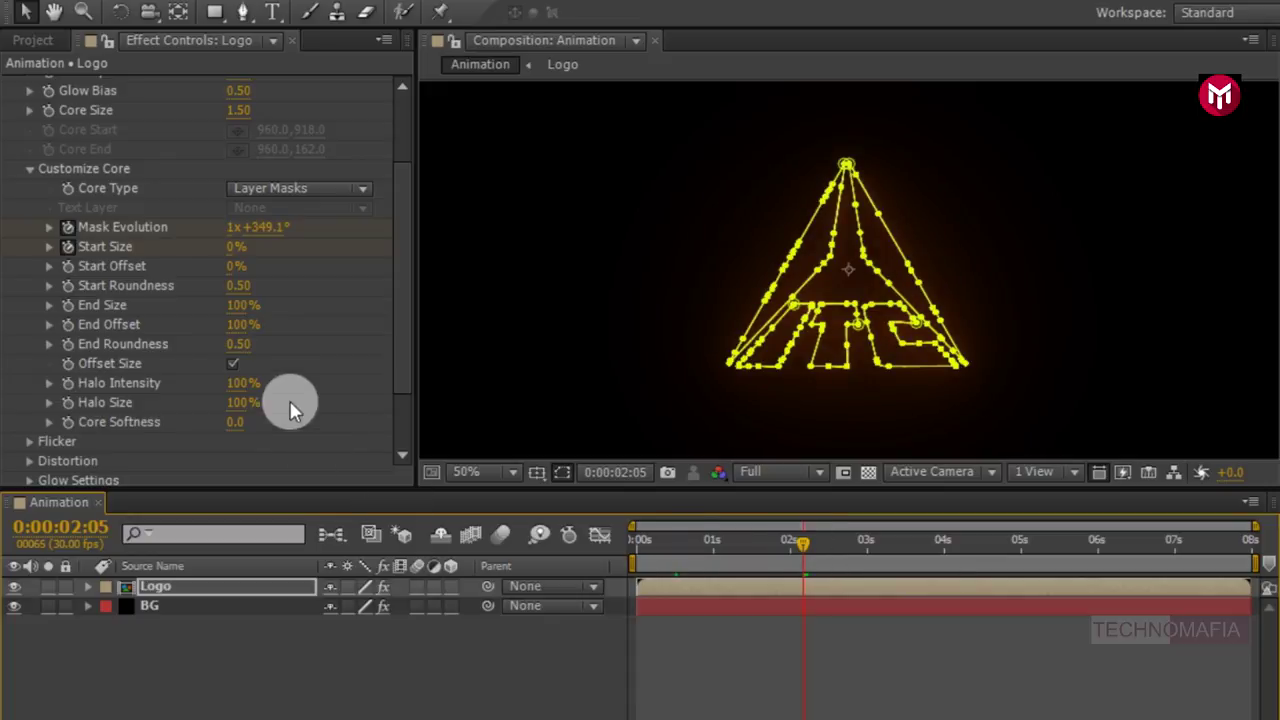
left_click(224, 250)
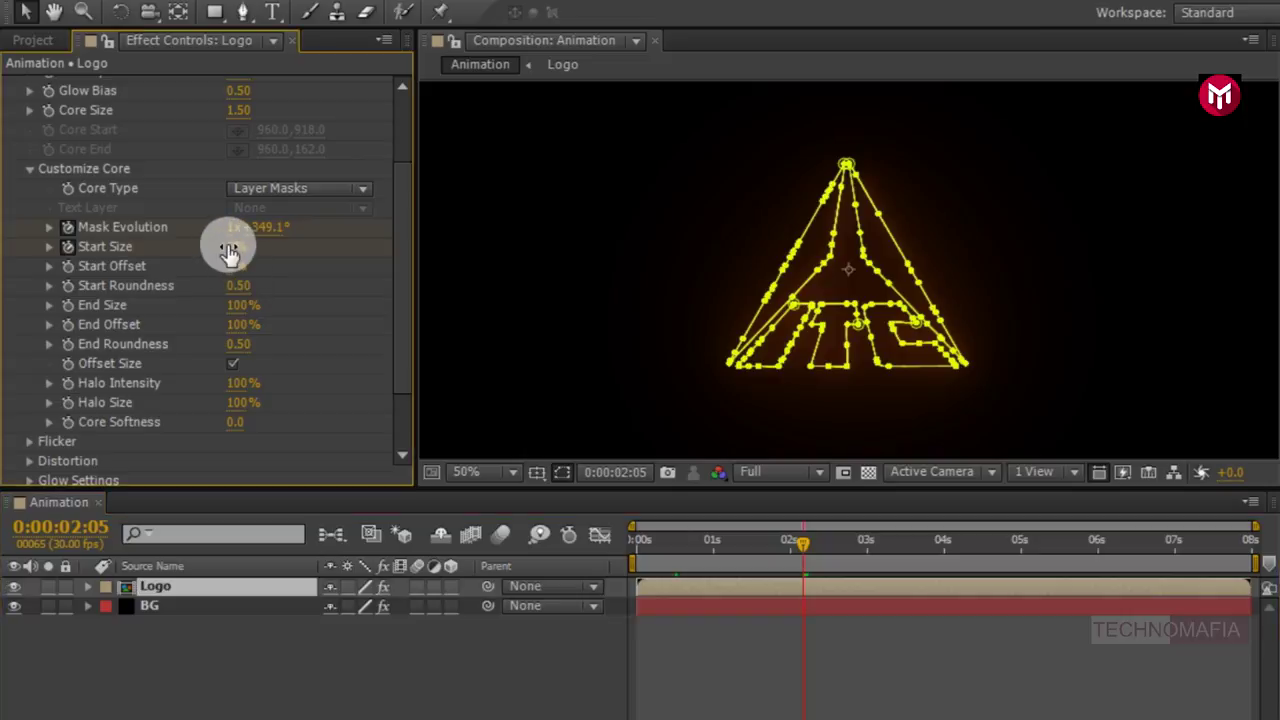
left_click(224, 250)
type("100")
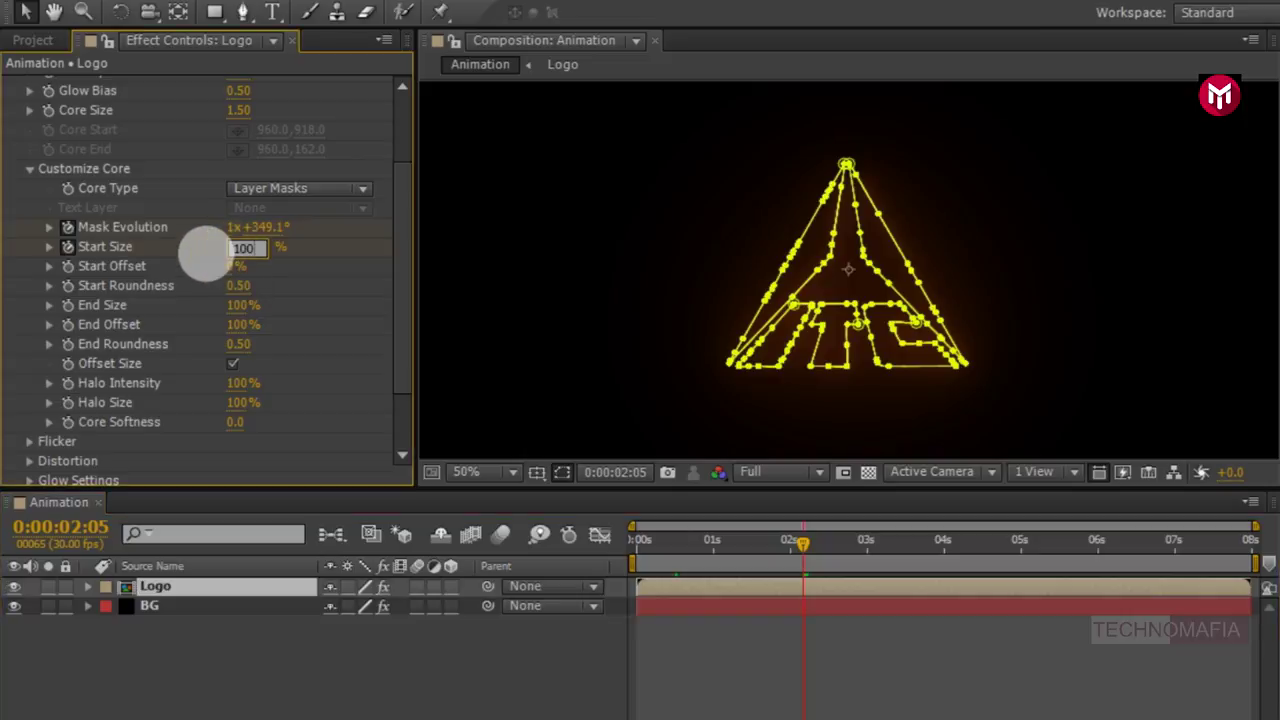
left_click(205, 255)
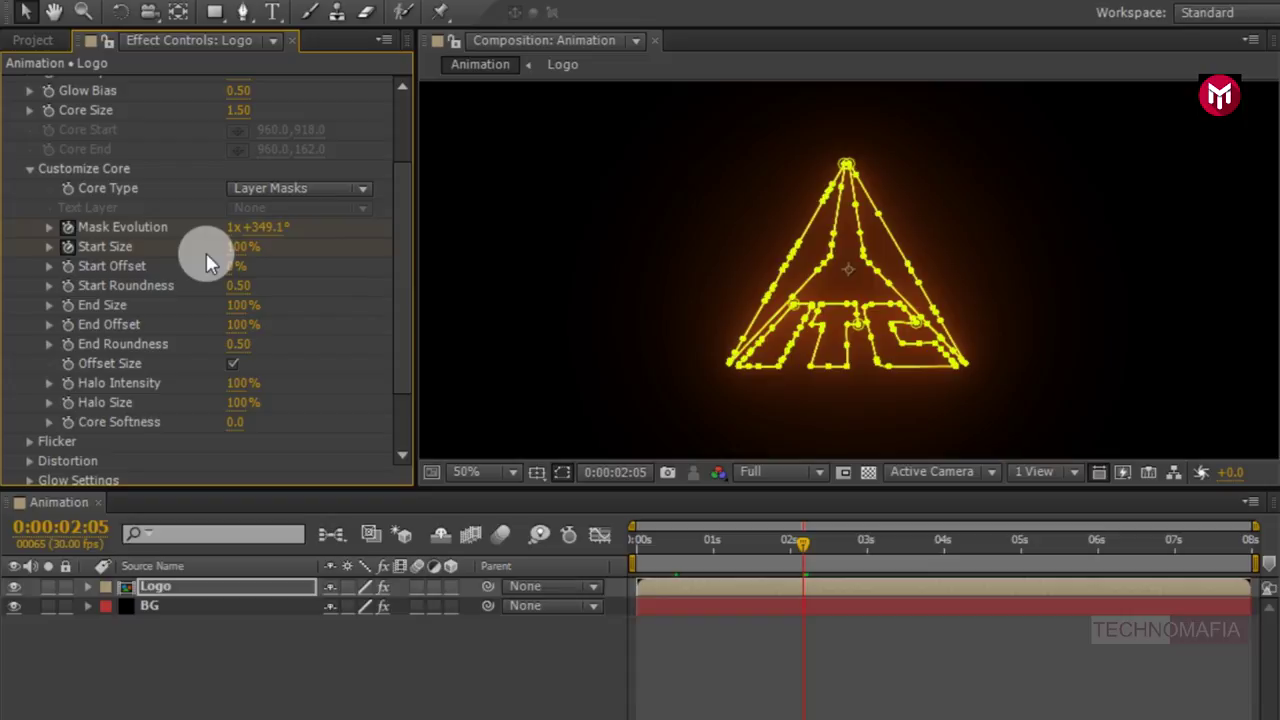
left_click(636, 542)
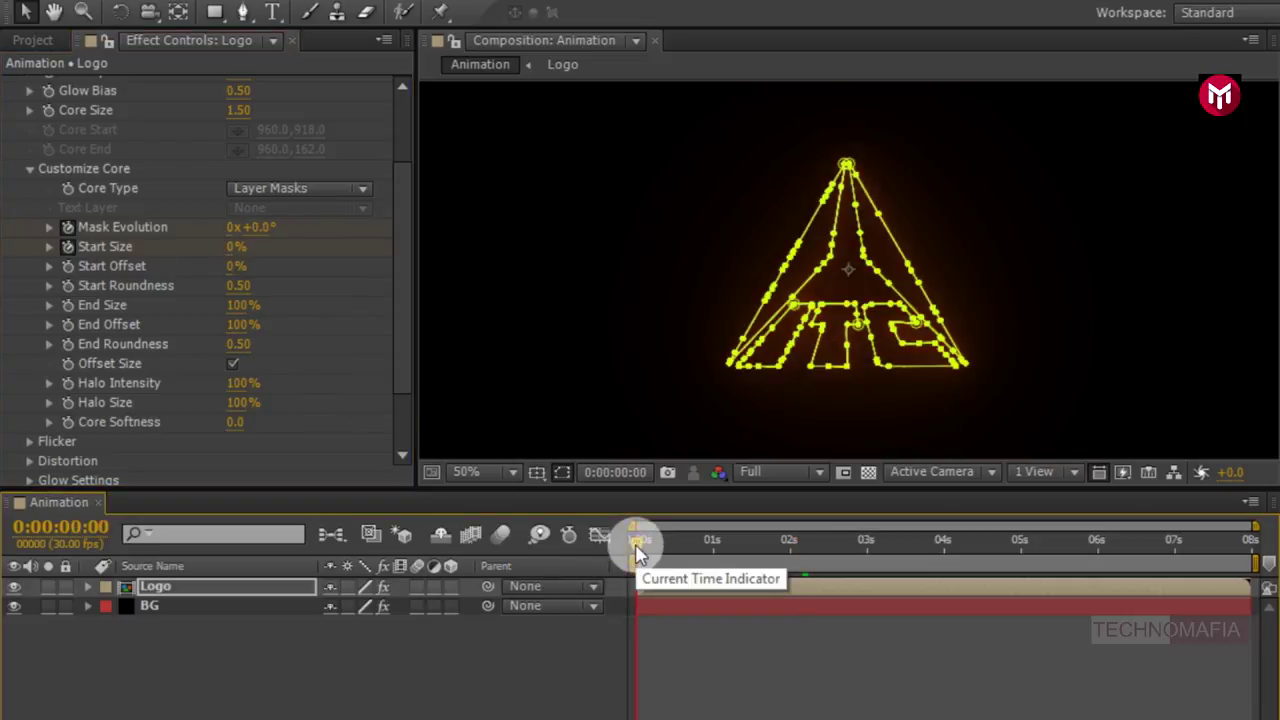
- Keyframe End Offset from 0% at the start to 100% at one second, then hide mask outlines
left_click(68, 326)
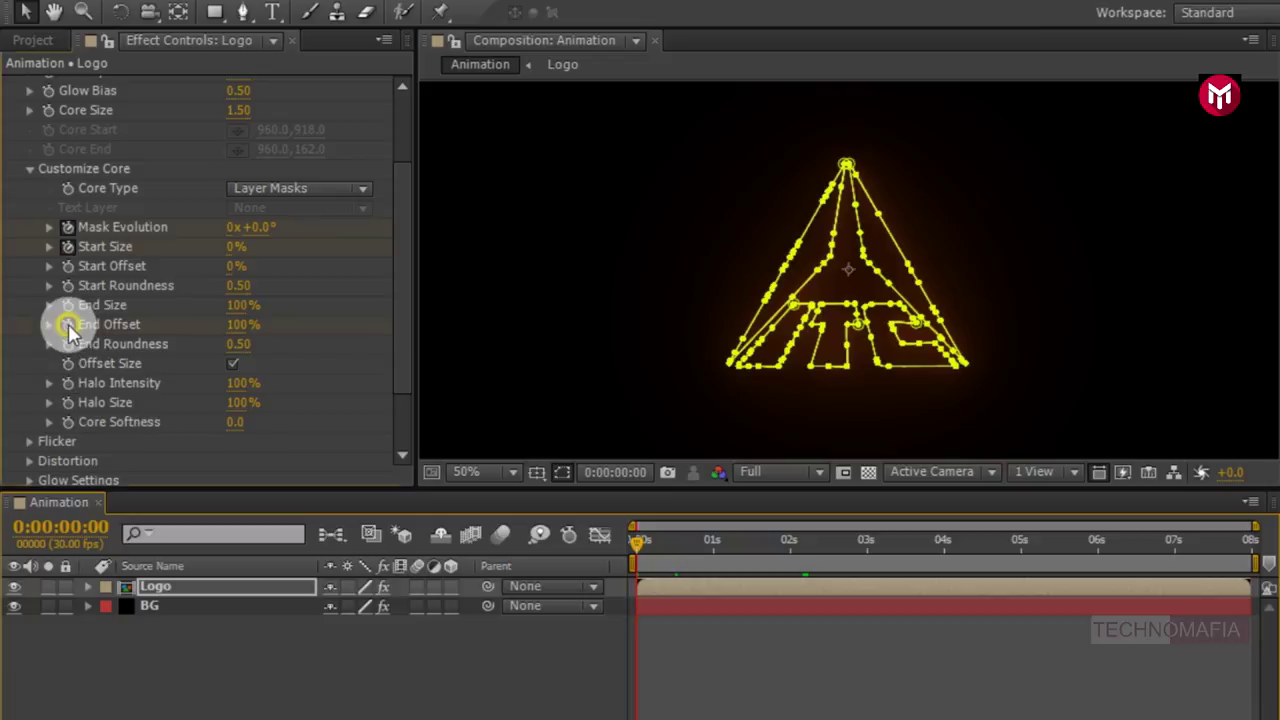
left_click(231, 324)
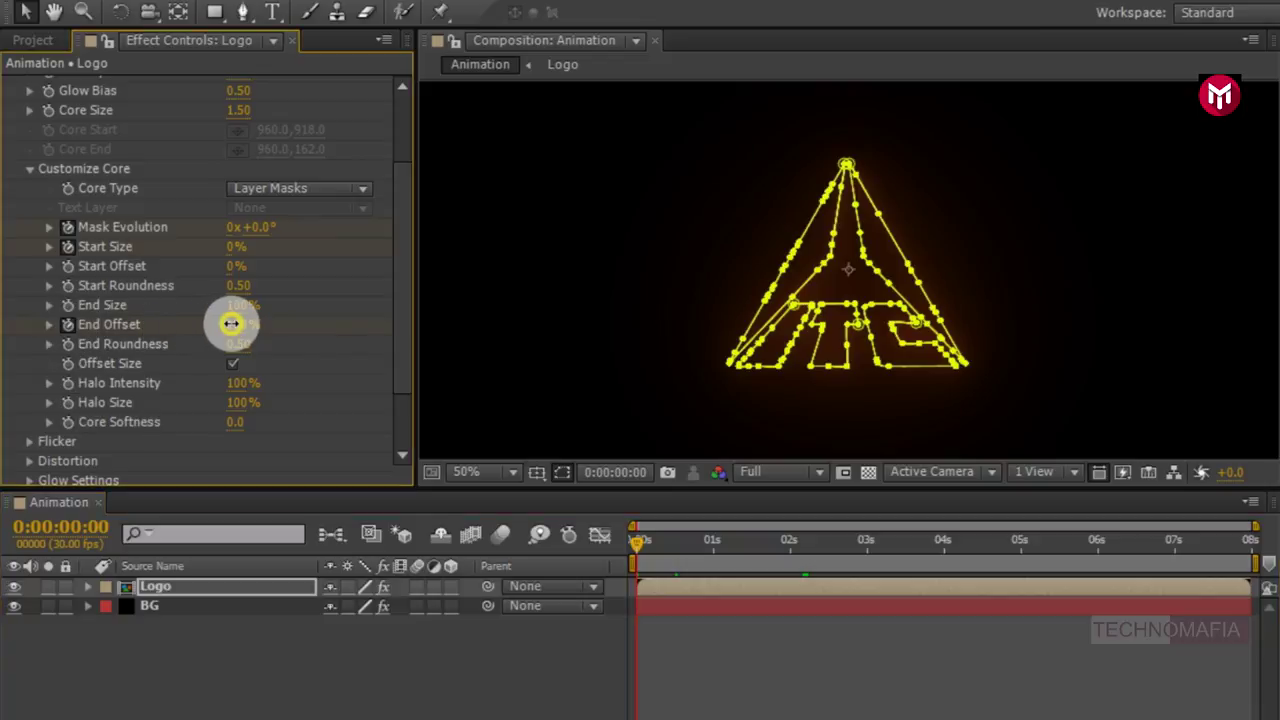
type("0")
key("Return")
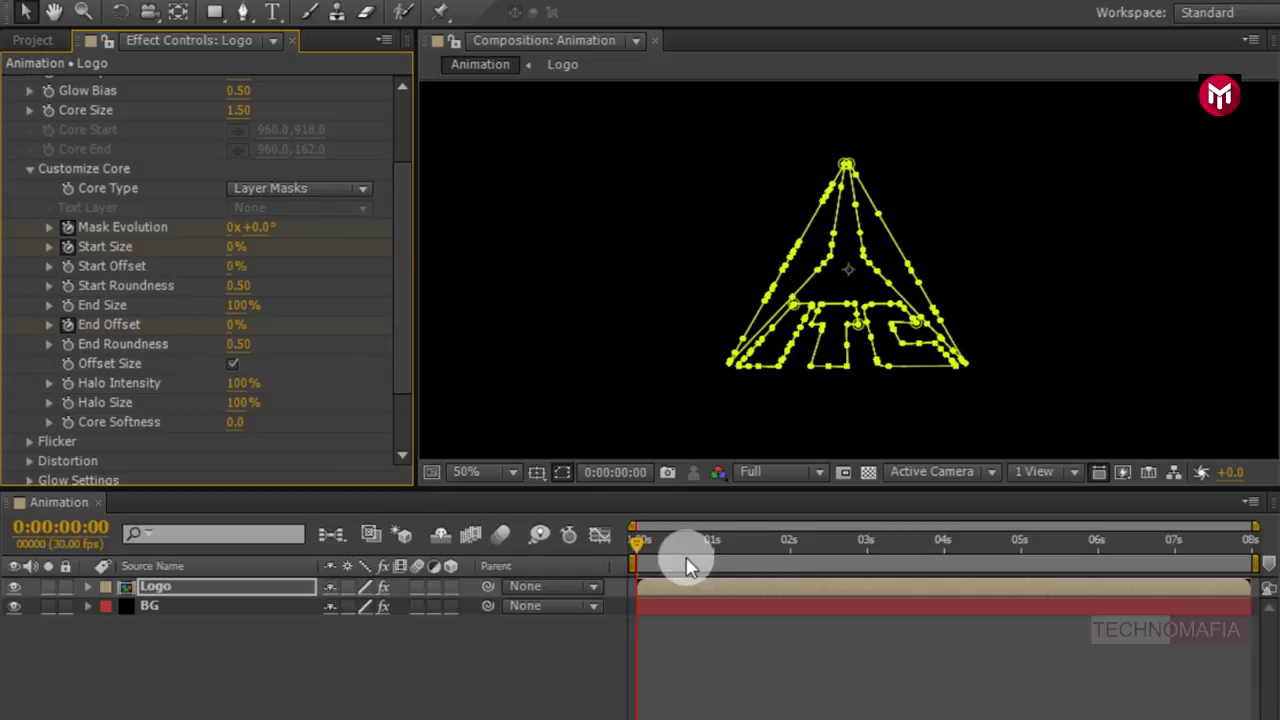
left_click(713, 541)
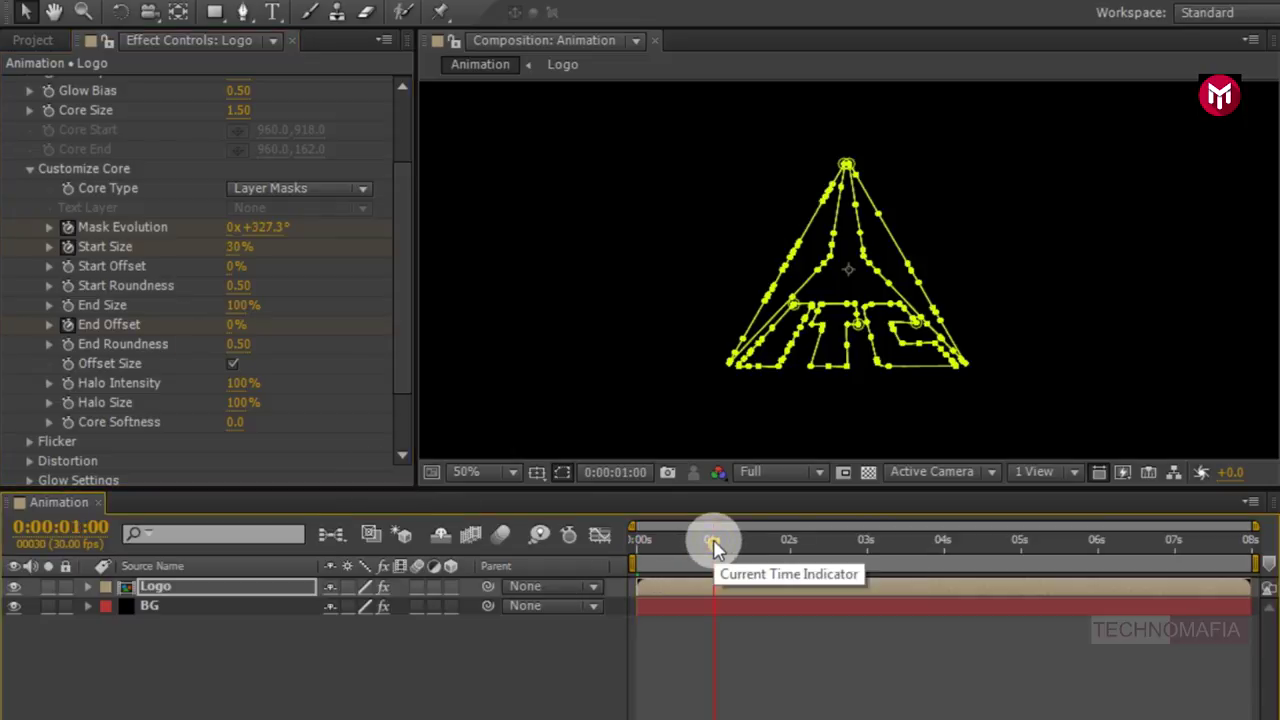
left_click(231, 327)
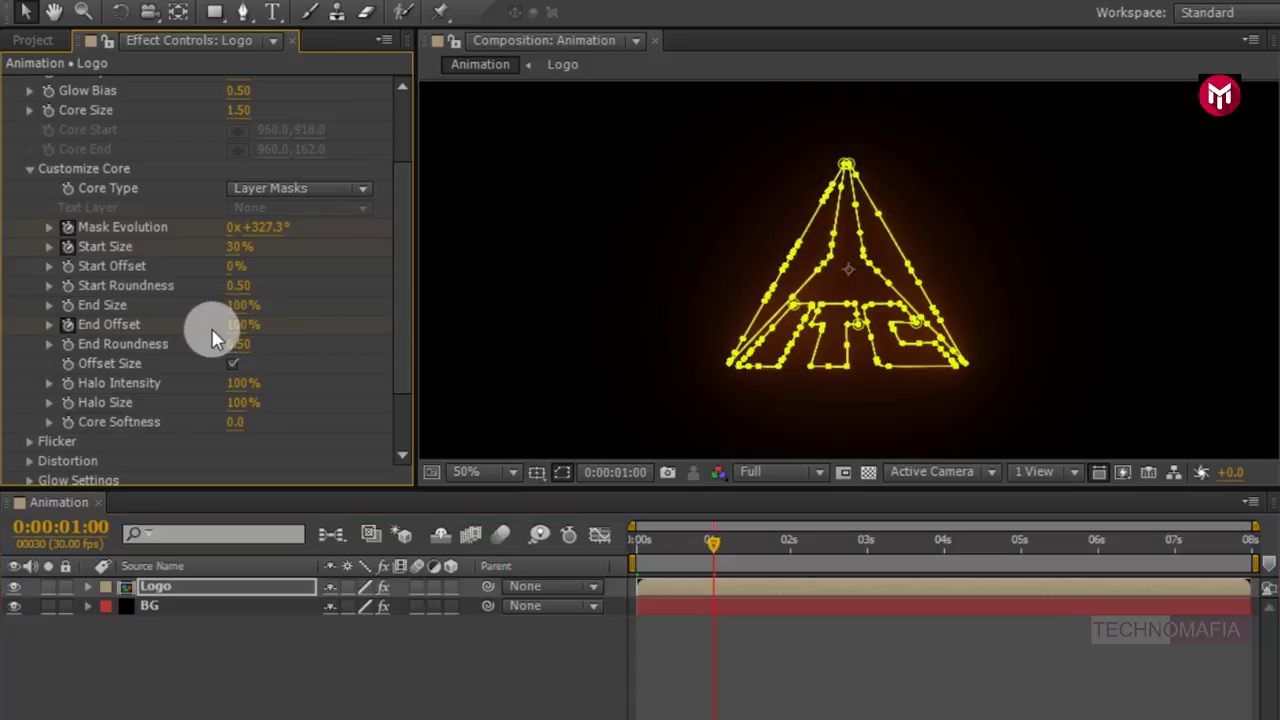
left_click(562, 471)
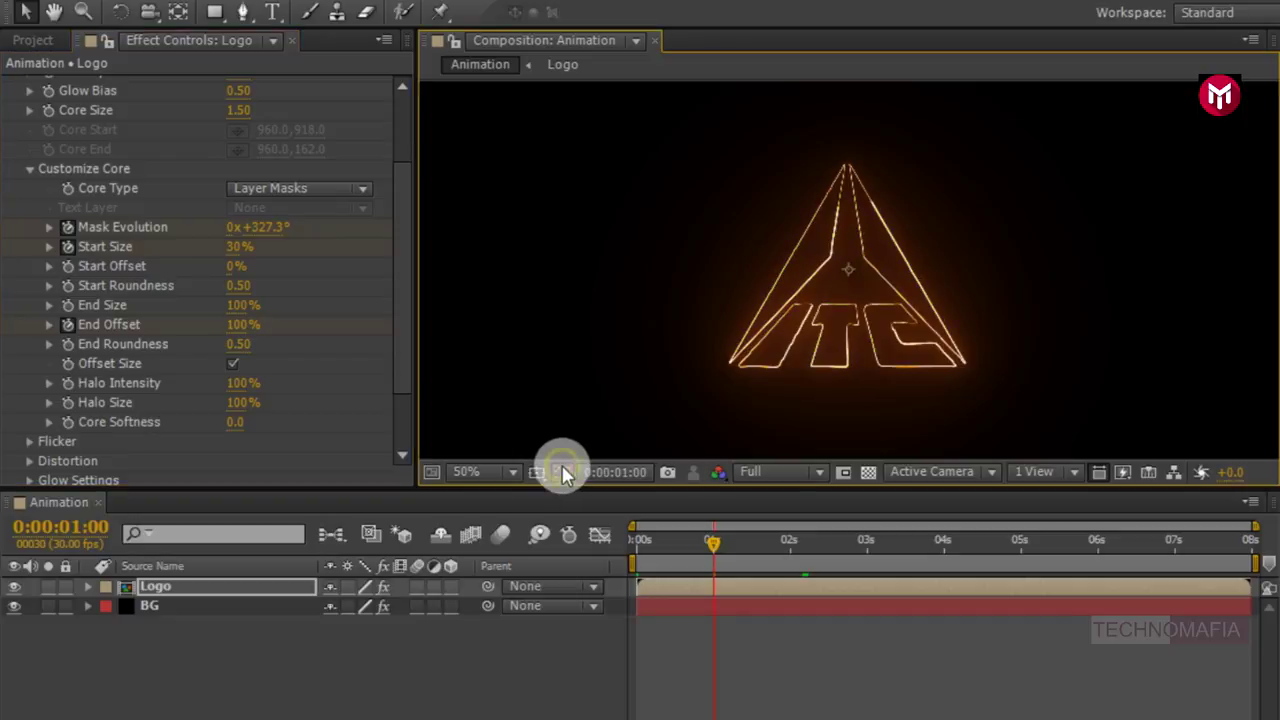
left_click(636, 540)
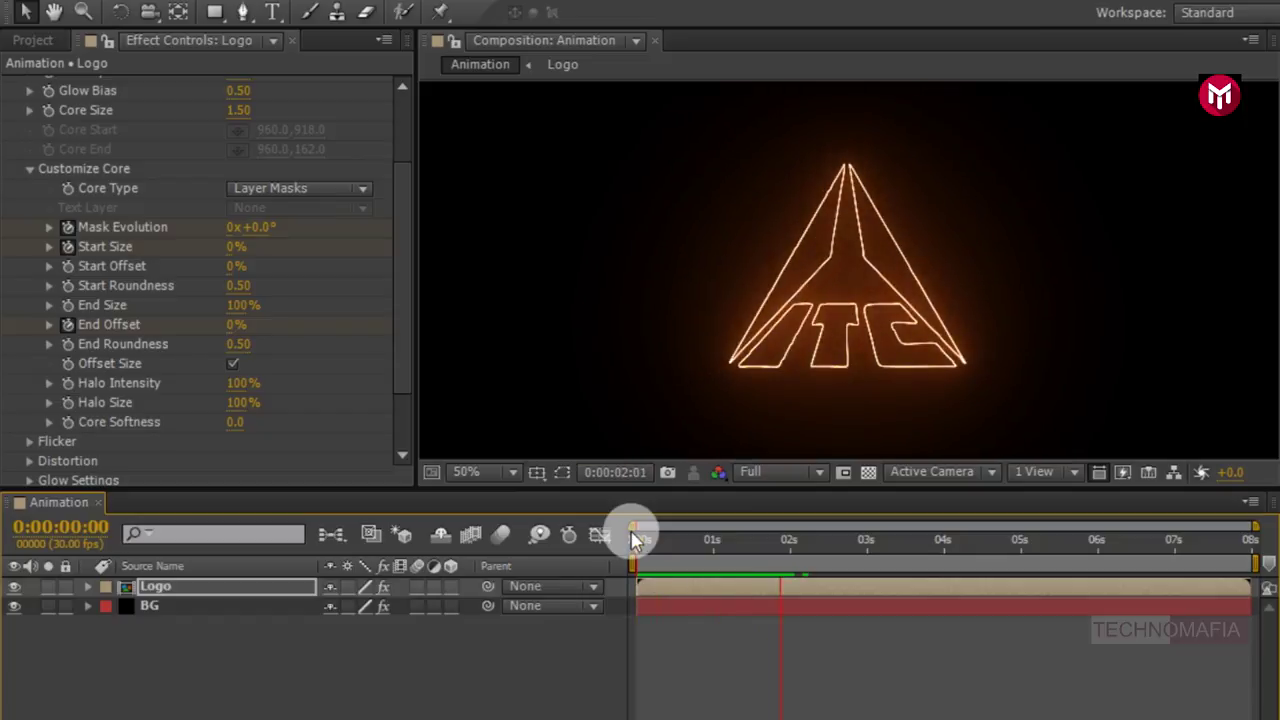
left_click(637, 540)
key("t")
- Keyframe Logo Opacity at 100% at 0:00:04:00, fading to 0% at 0:00:04:25
left_click(158, 592)
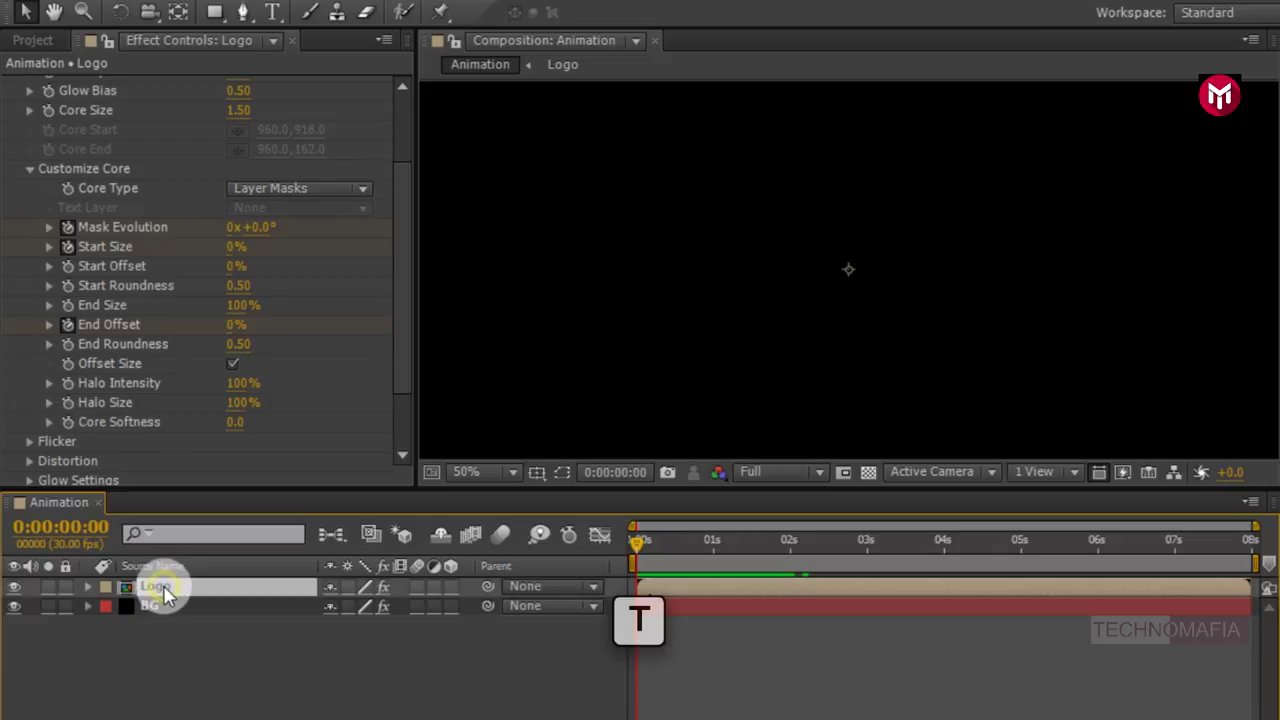
key("t")
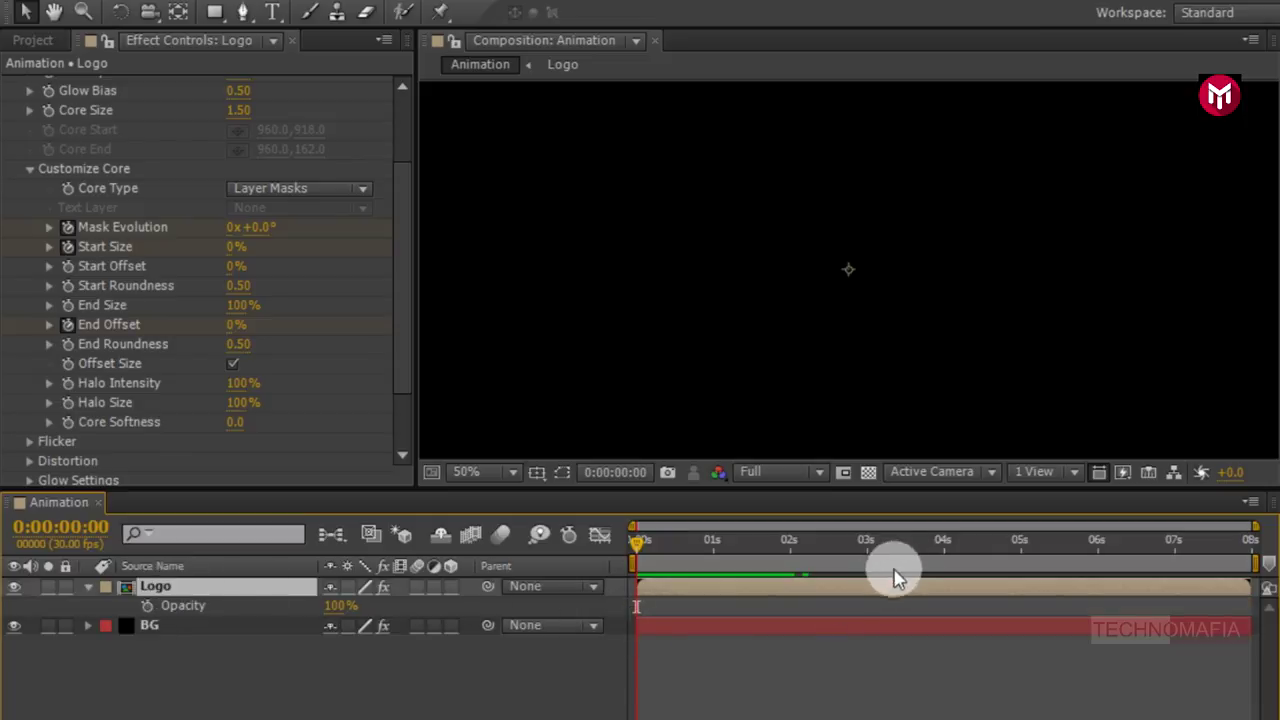
left_click(945, 541)
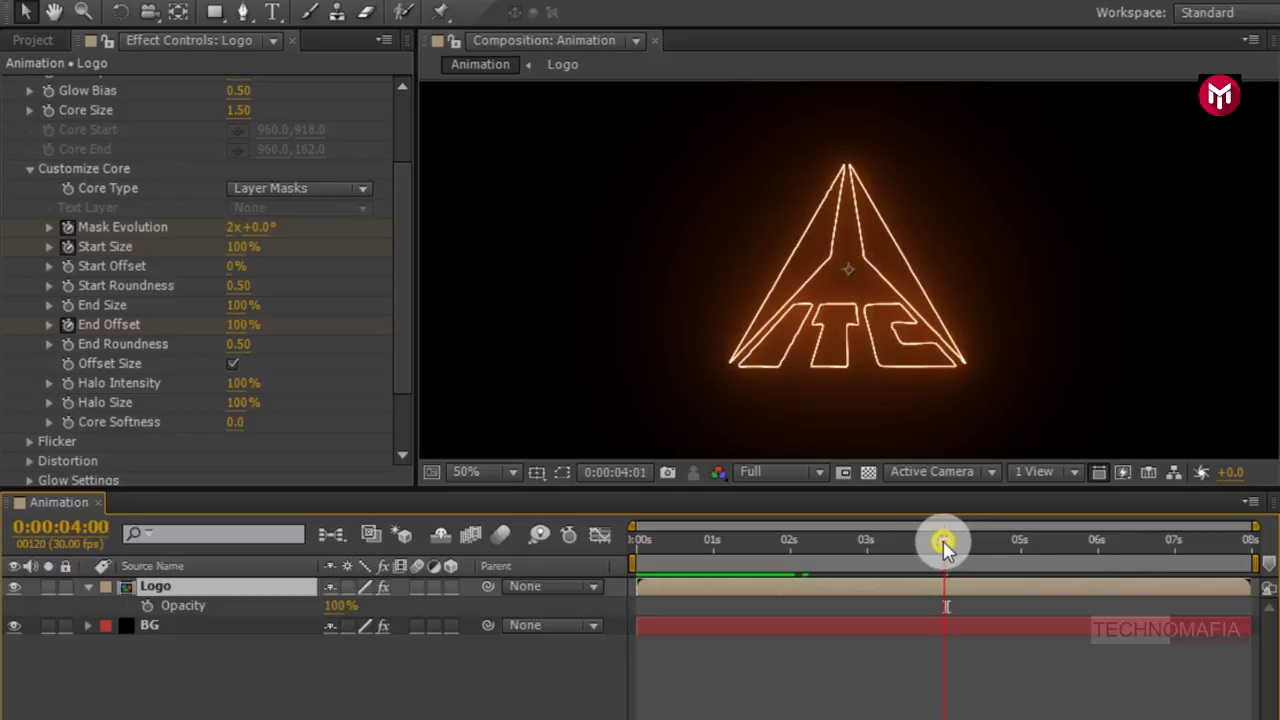
left_click(145, 610)
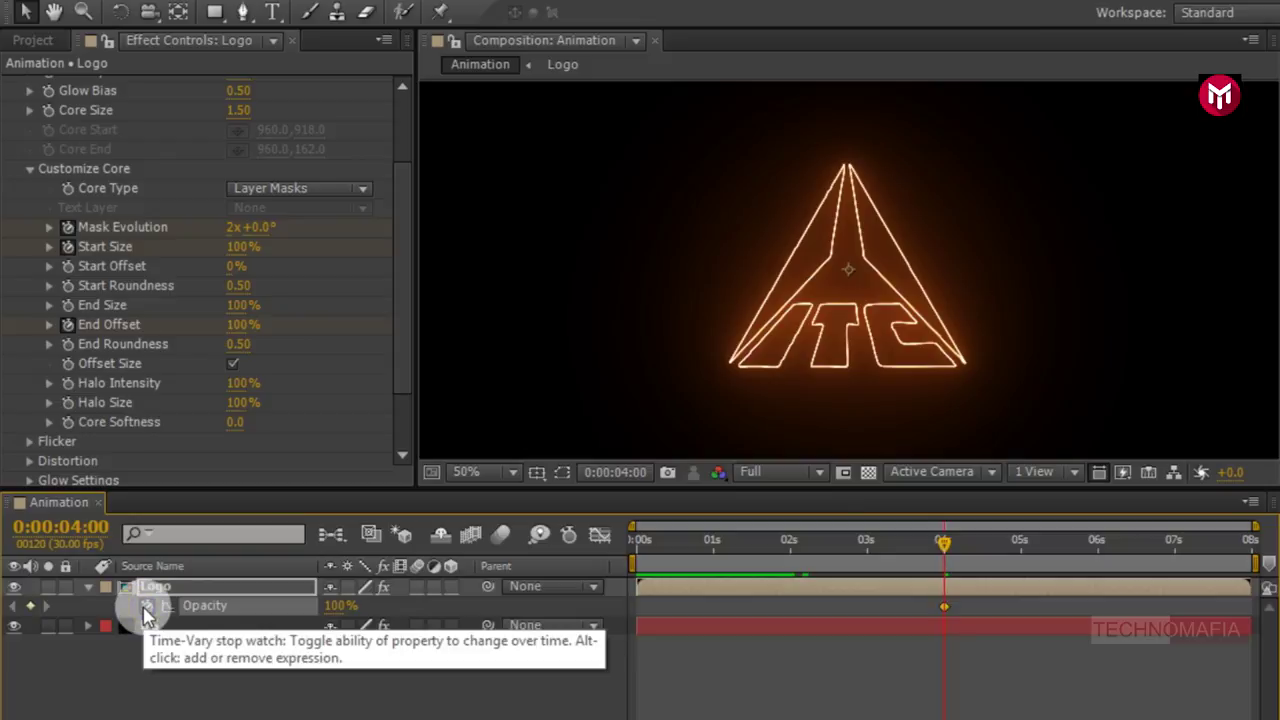
left_click(997, 541)
left_click_drag(995, 540, 999, 541)
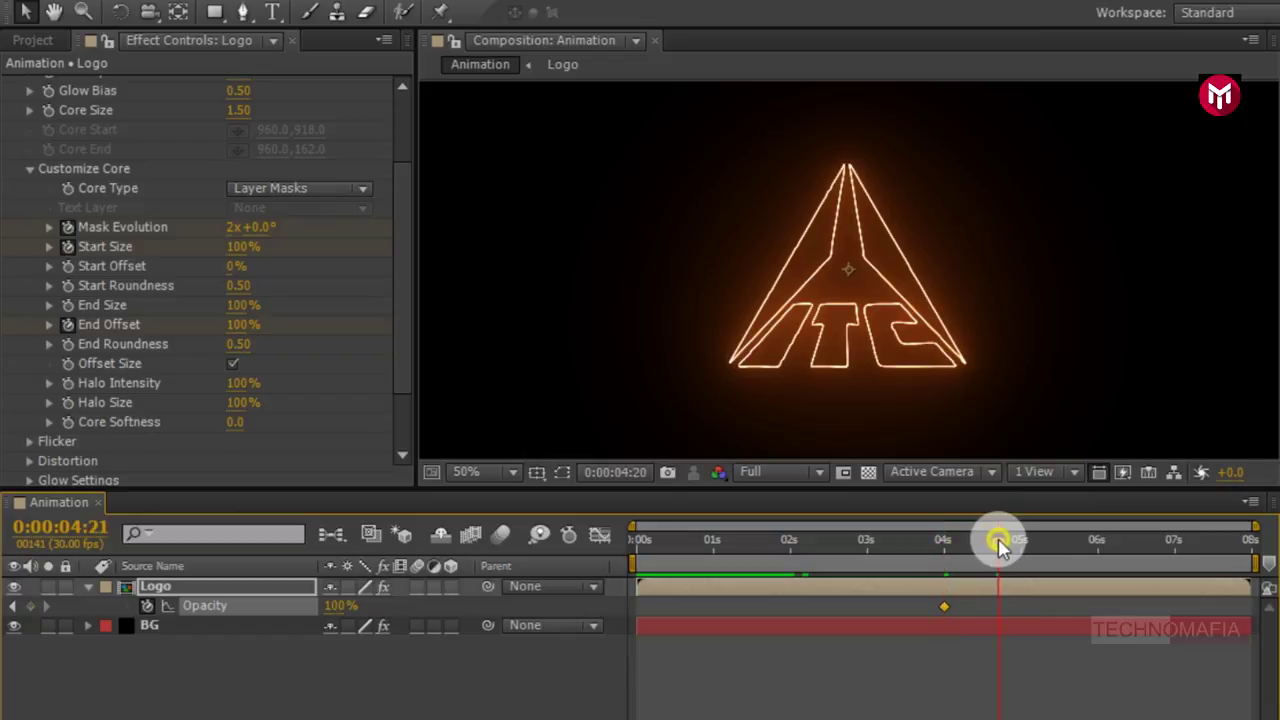
left_click(1009, 545)
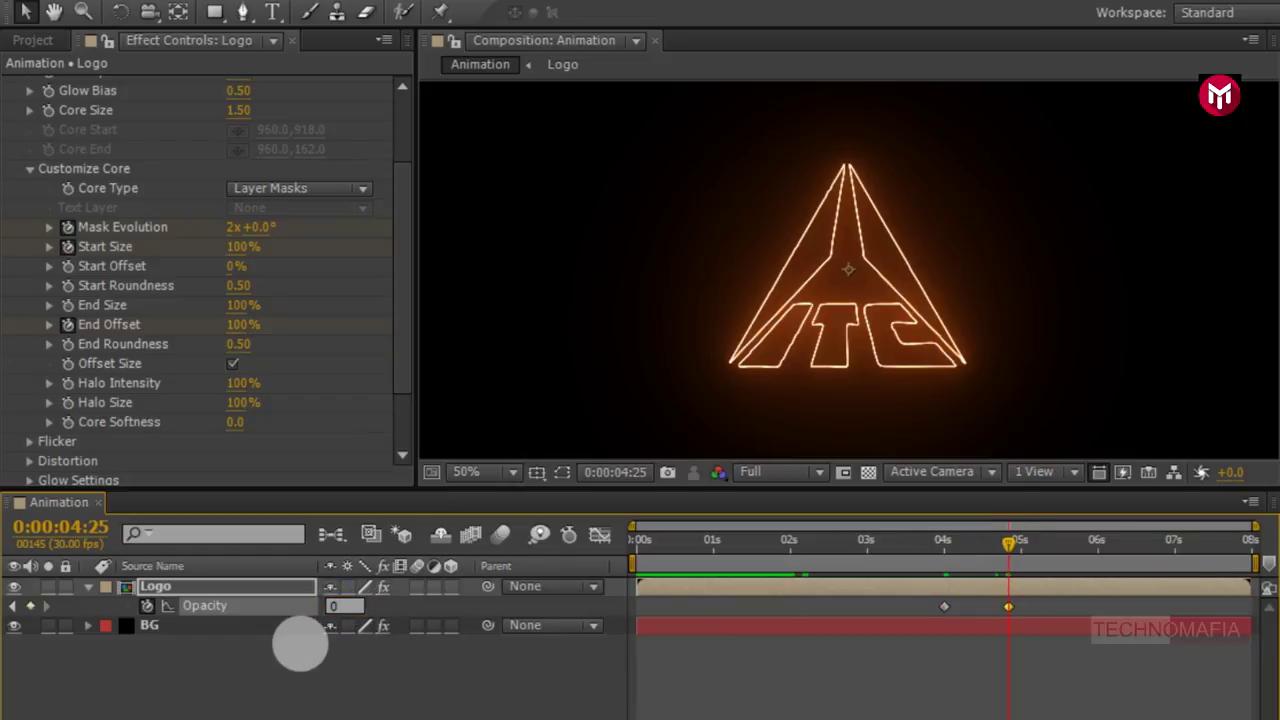
left_click(300, 645)
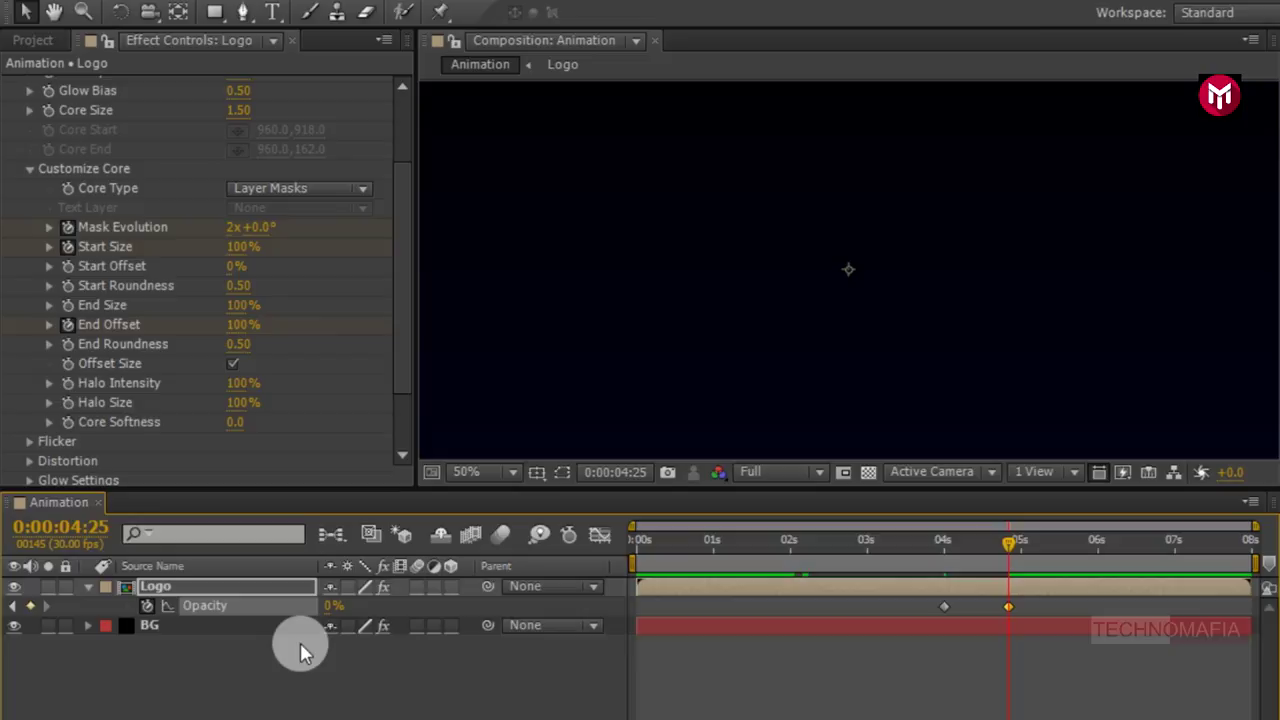
left_click(89, 586)
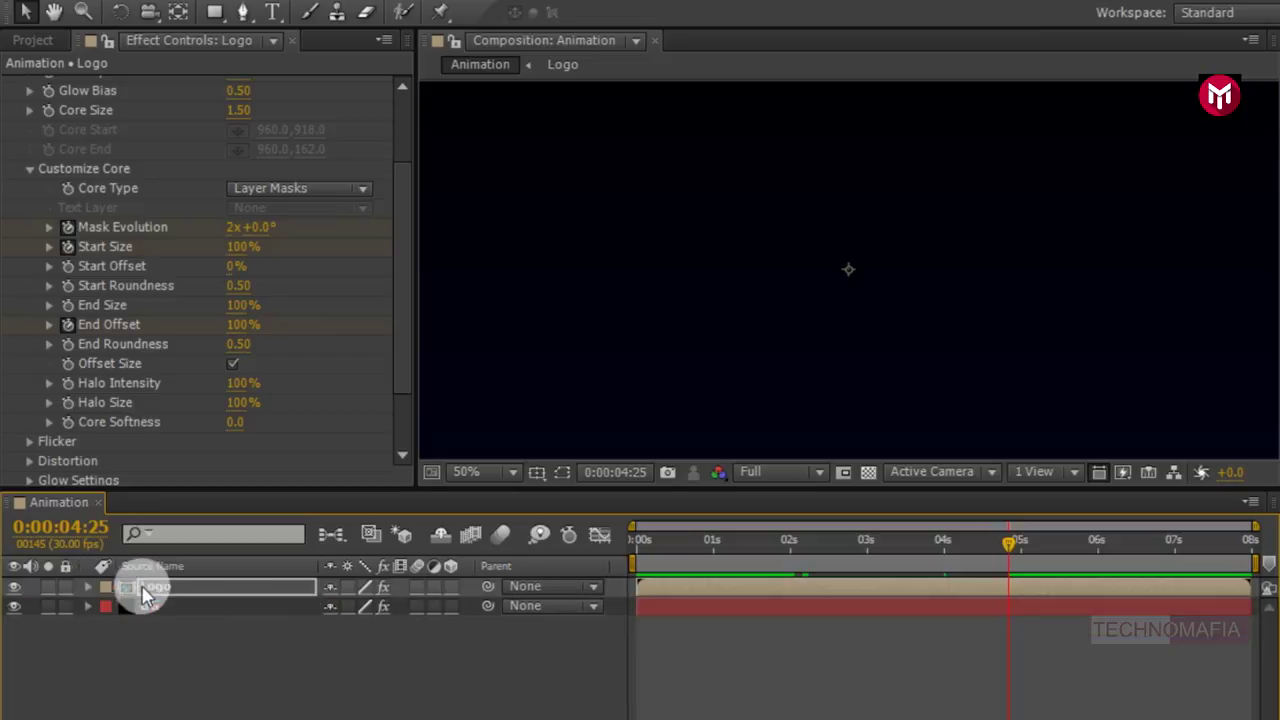
key("comma")
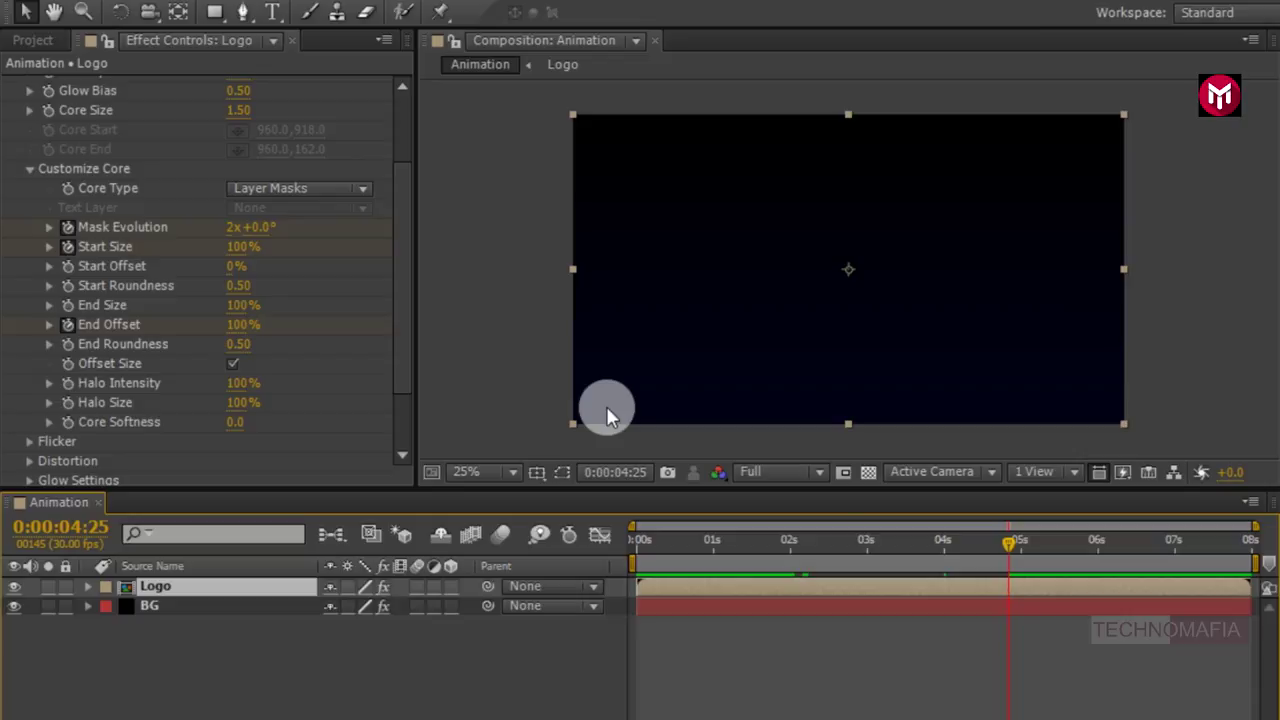
- Add the plain Logo comp on top, keying Opacity from 0% at 4:00 to 100% at 4:25
left_click(33, 40)
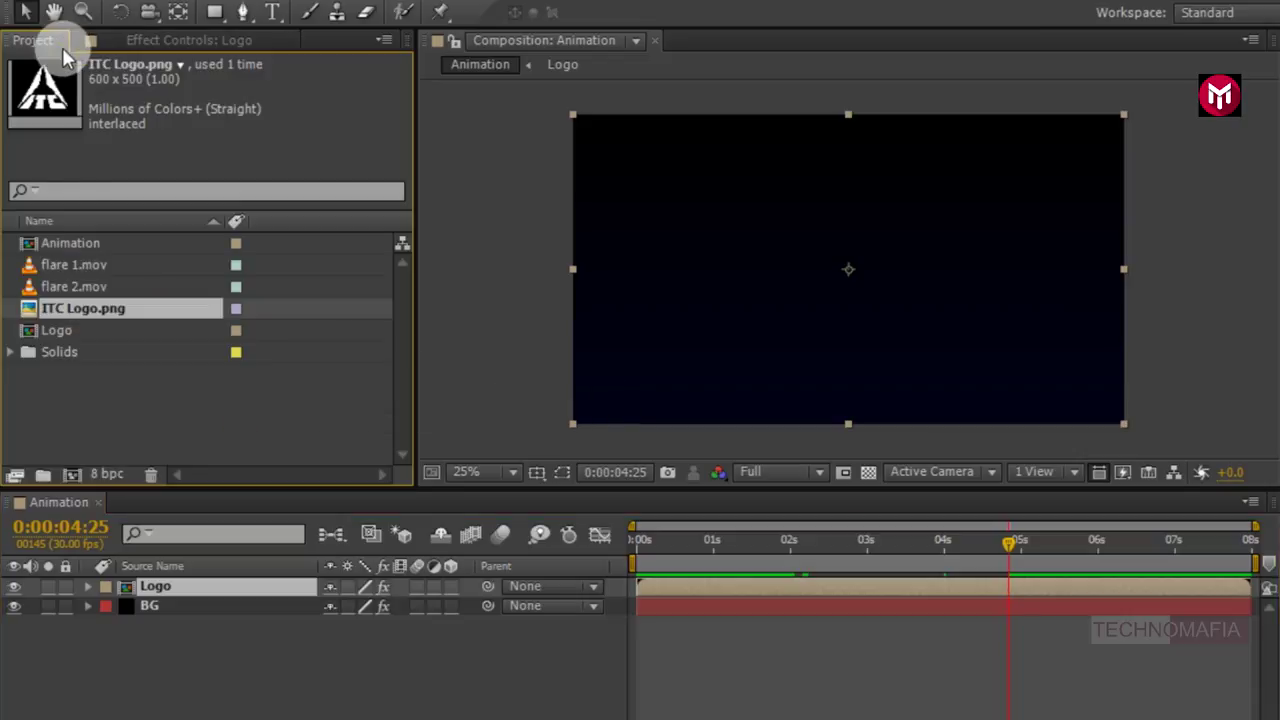
left_click_drag(73, 335, 173, 585)
key("t")
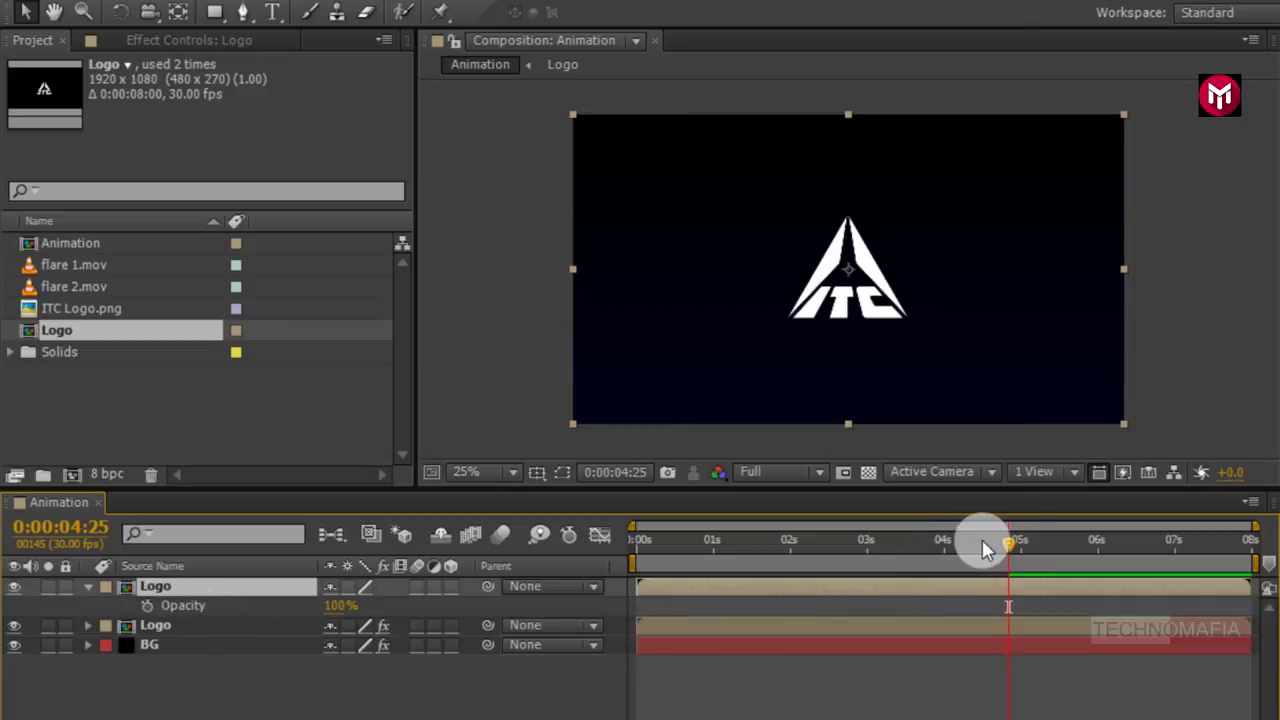
left_click(147, 605)
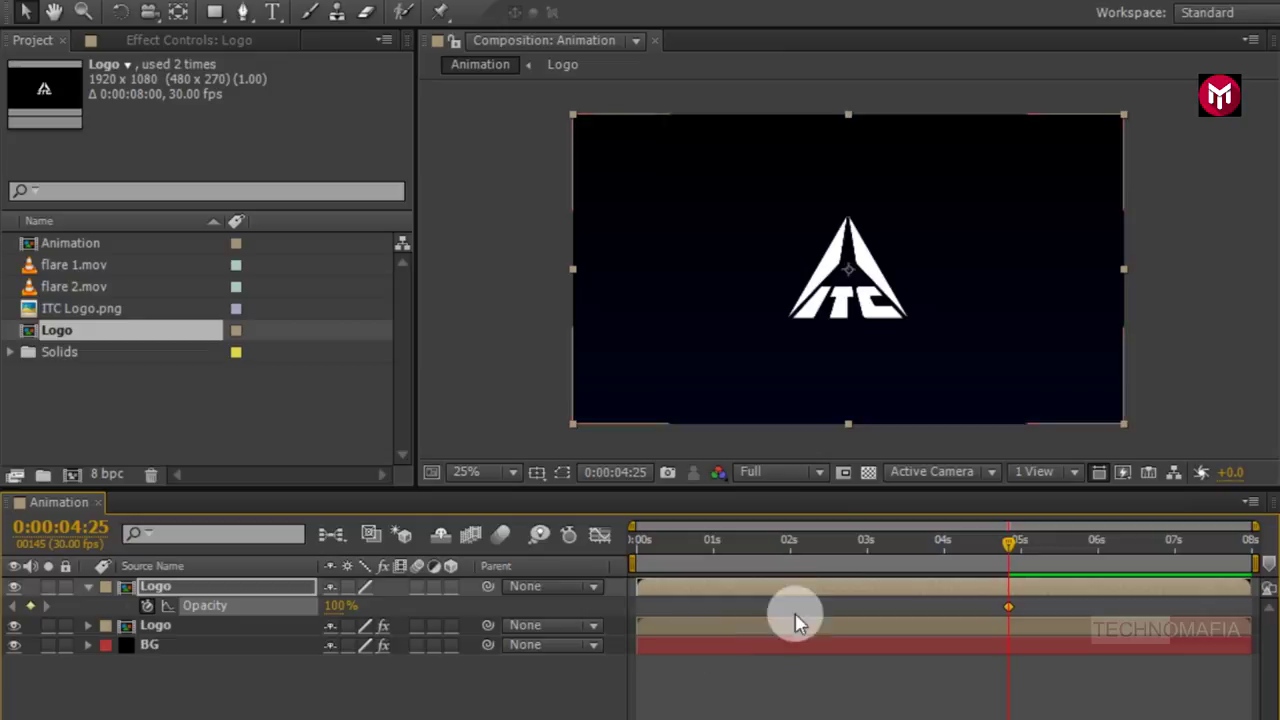
left_click(944, 542)
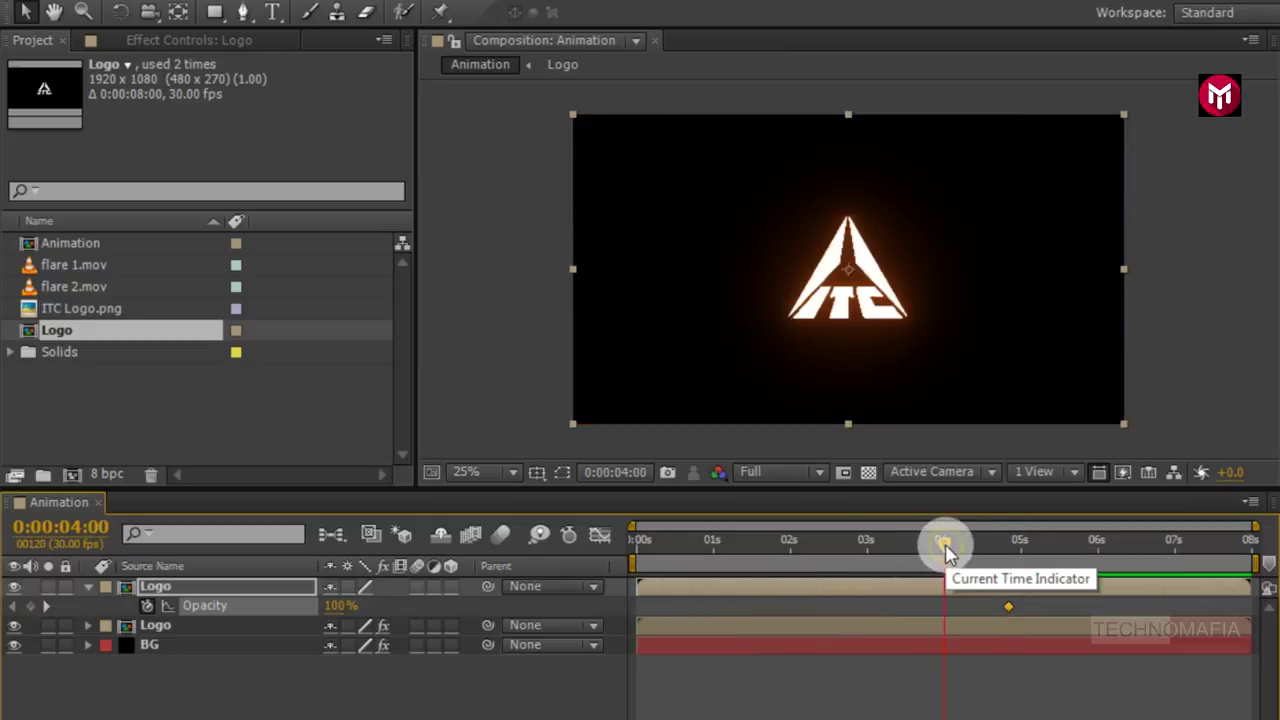
left_click(333, 608)
type("0")
key("Return")
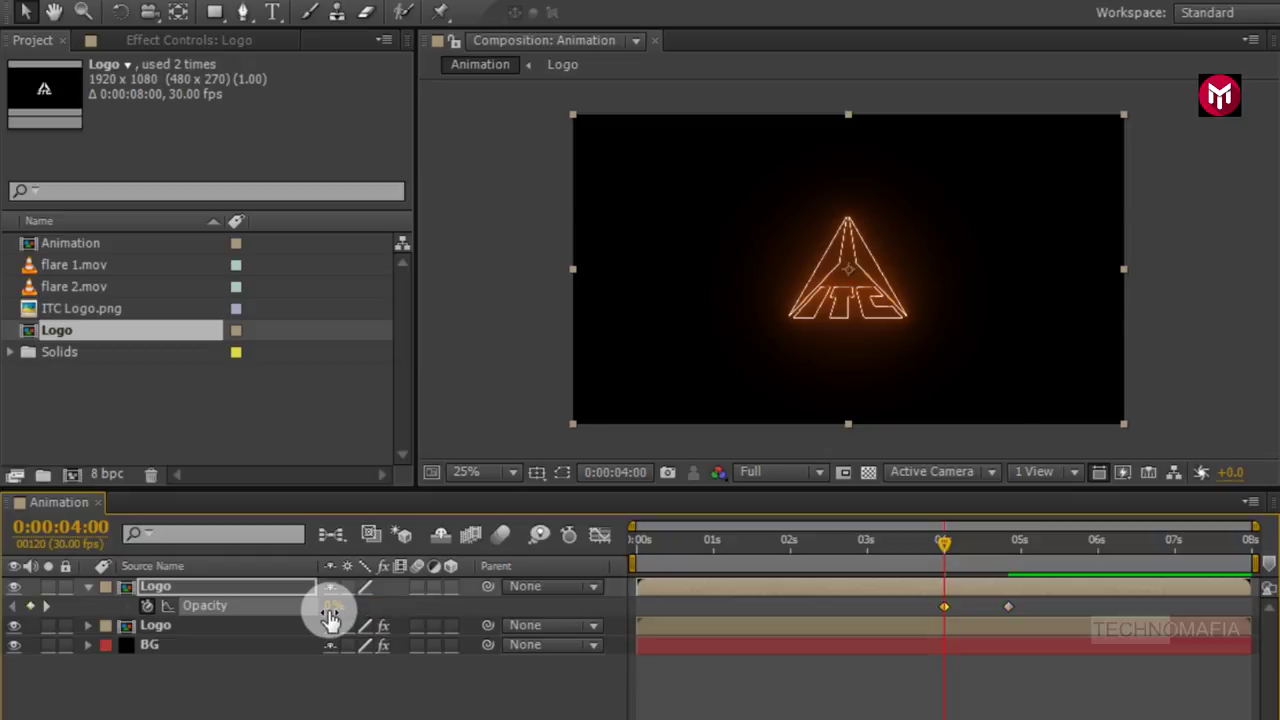
left_click(90, 588)
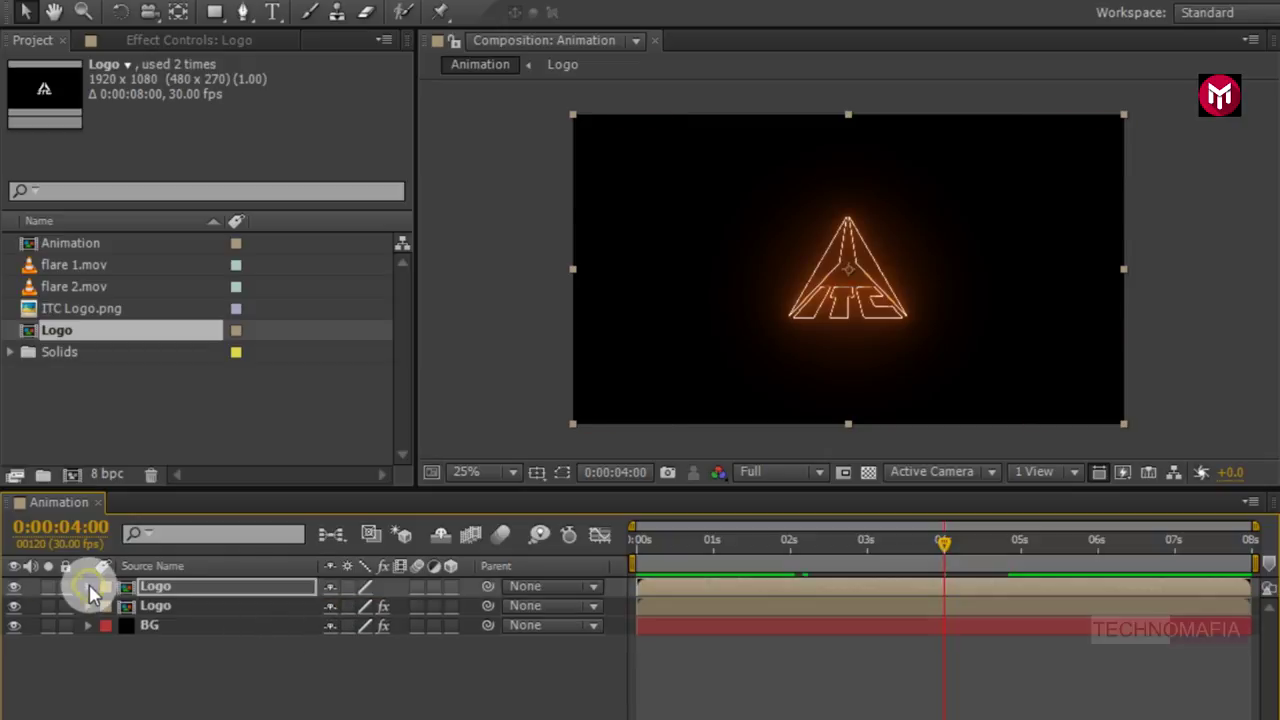
left_click(637, 541)
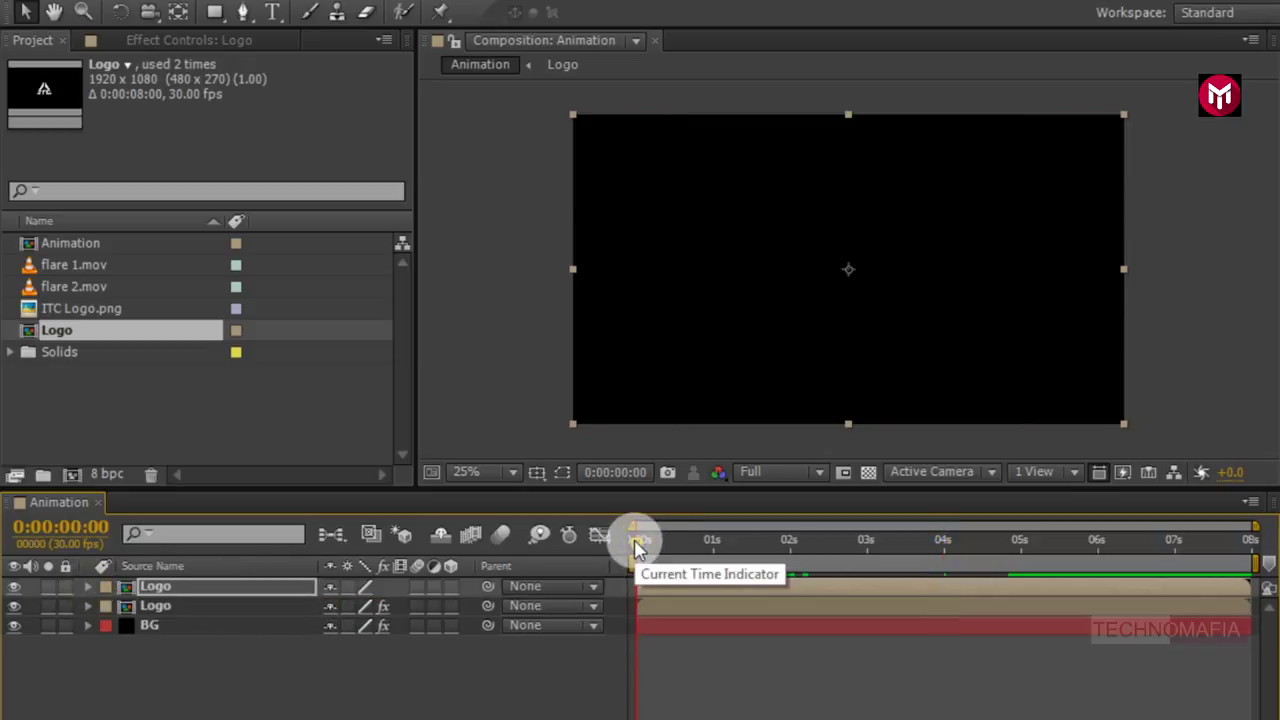
key("space")
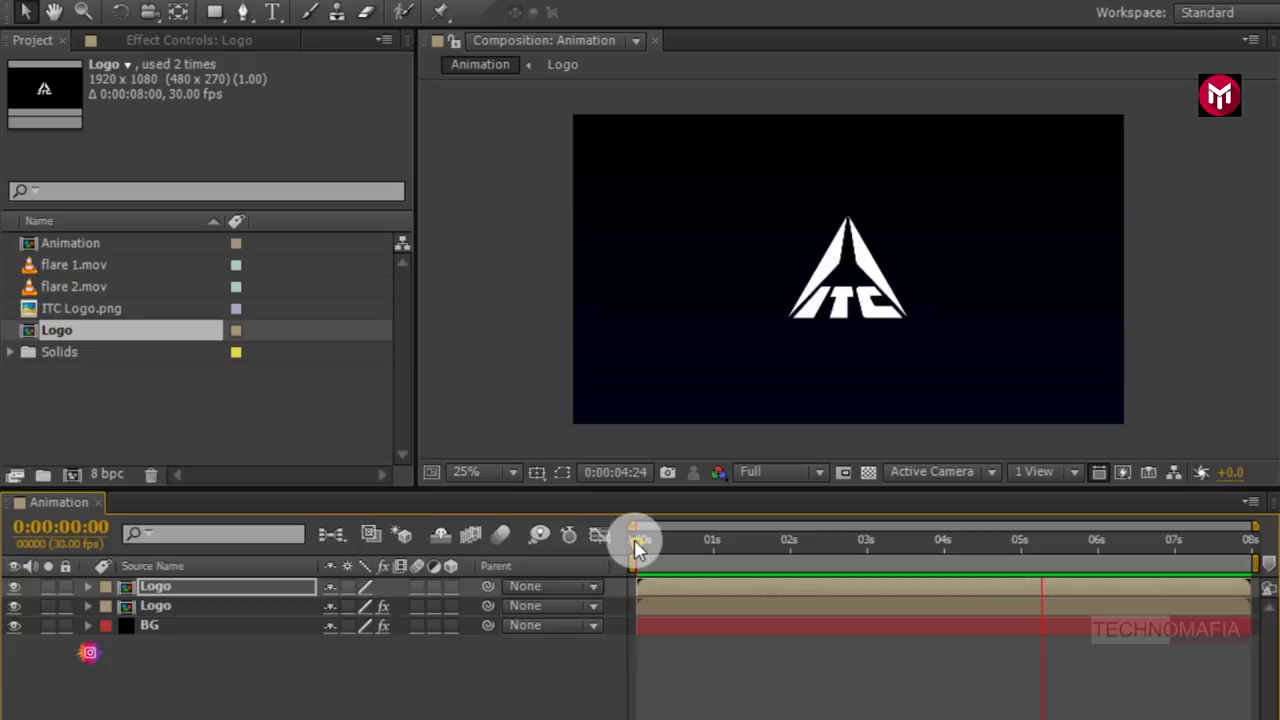
key("space")
left_click(227, 680)
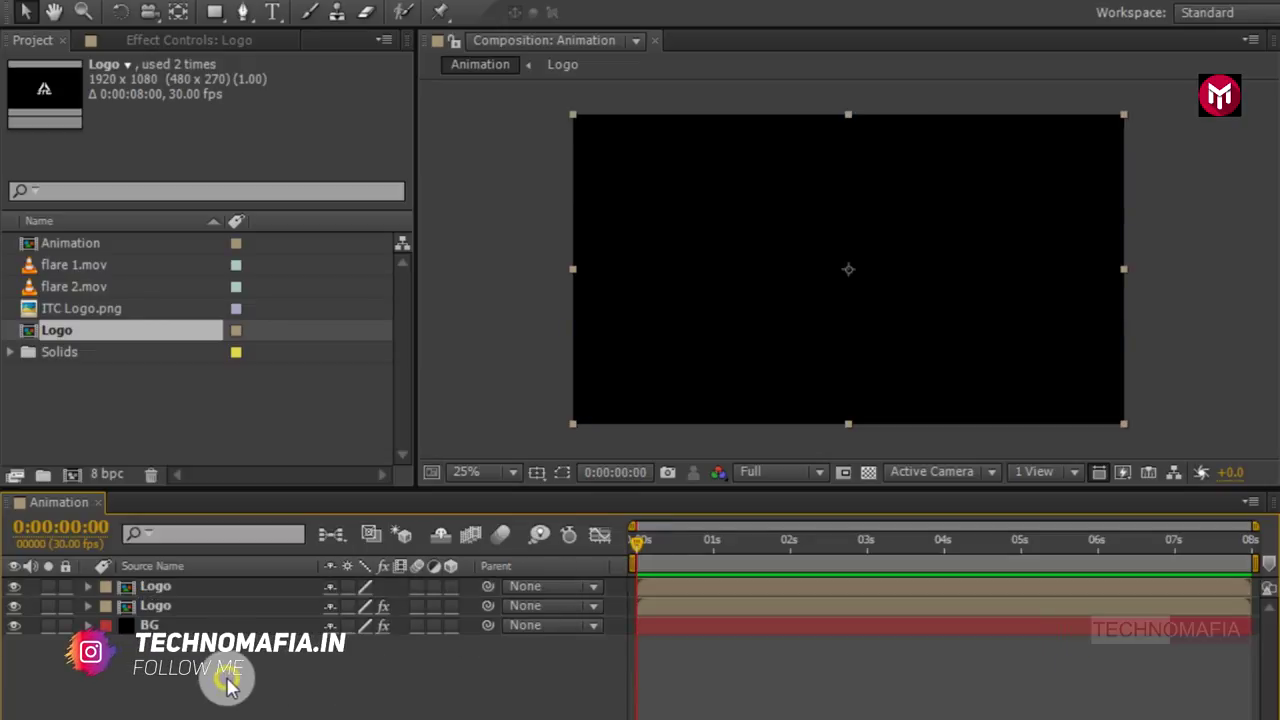
right_click(227, 680)
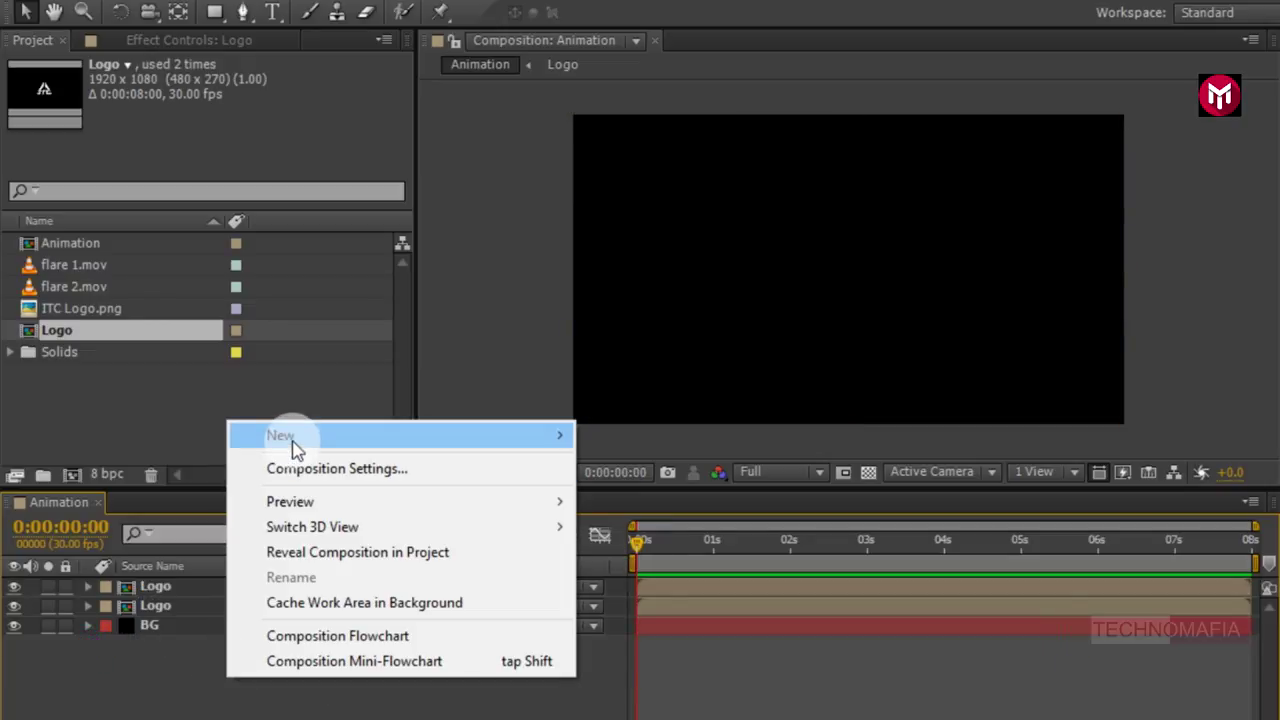
- Create a new adjustment layer and apply the Curves effect to it
mouse_move(566, 440)
left_click(672, 618)
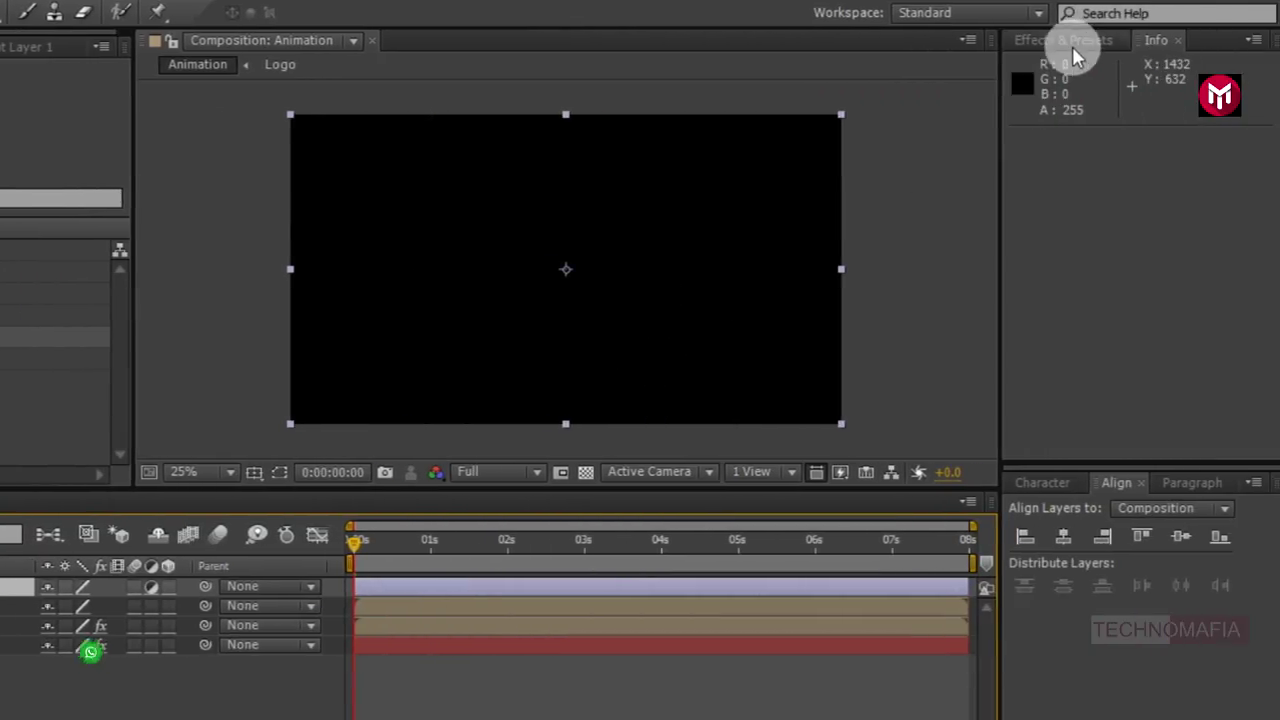
left_click(1070, 47)
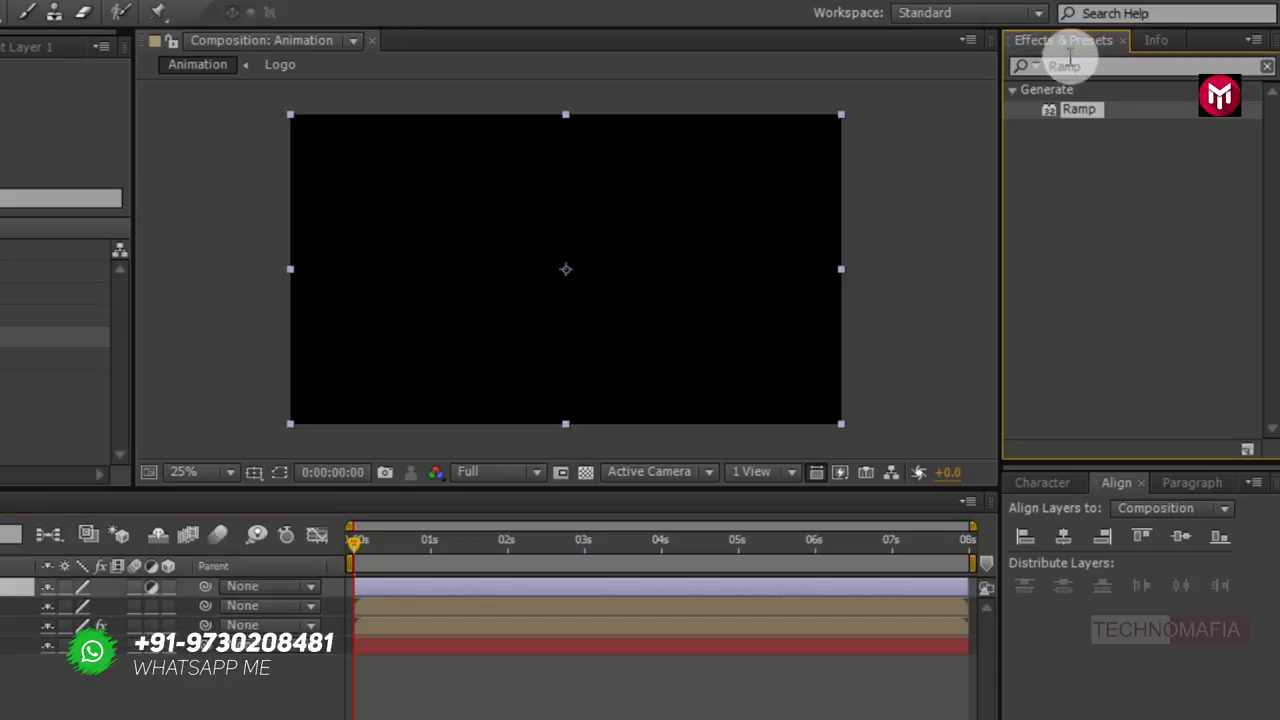
left_click(1030, 67)
type("curves")
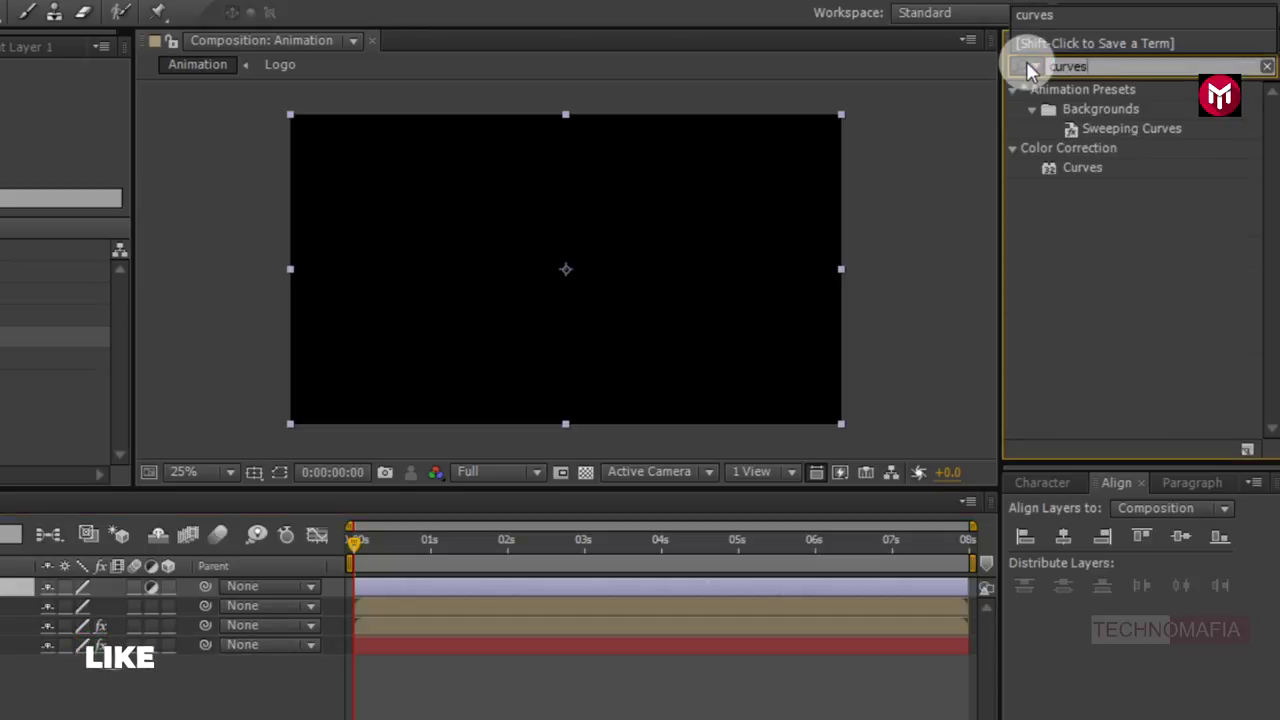
left_click(1084, 172)
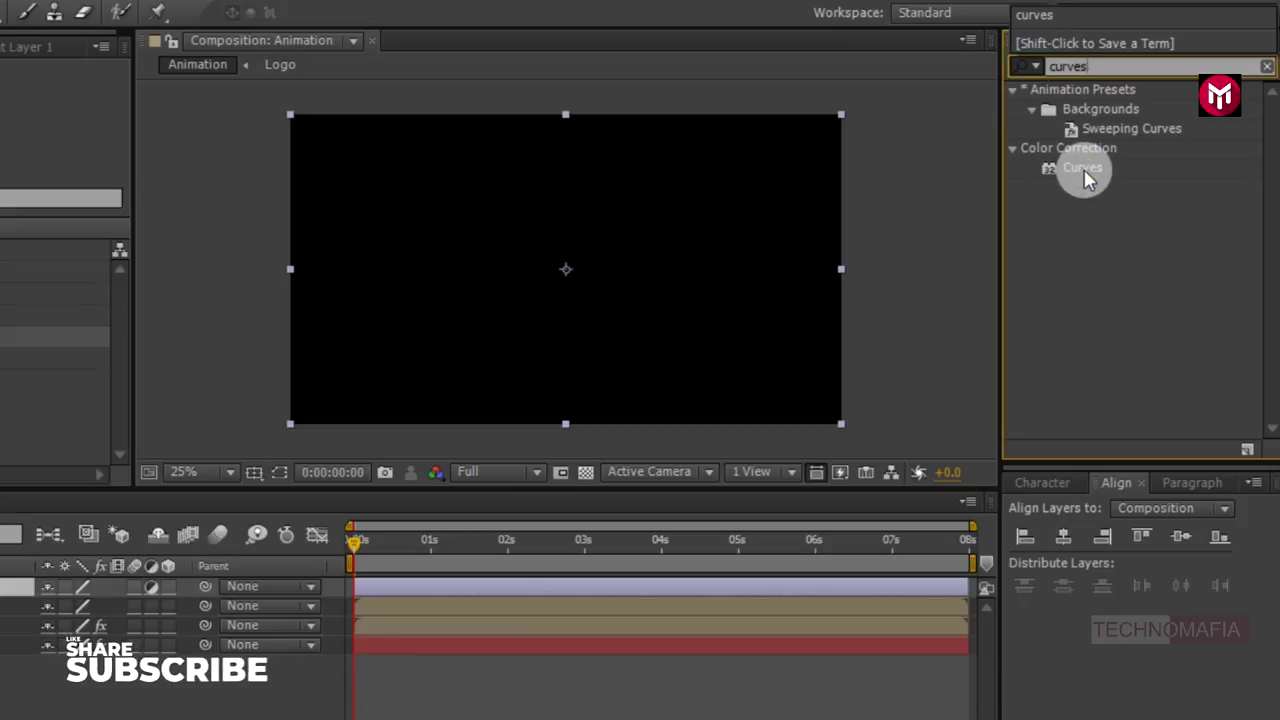
double_click(1084, 172)
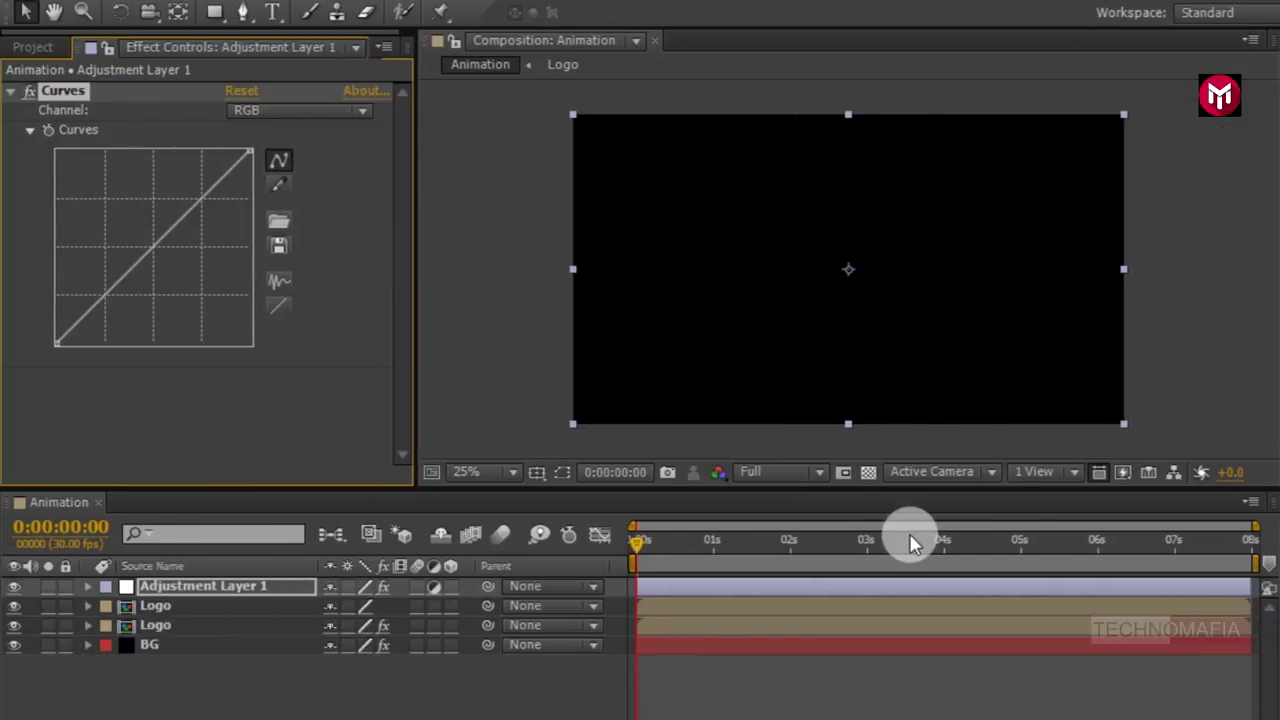
- At 0:00:02:10, drag the curve's midpoint down into a steep contrast curve
left_click(817, 549)
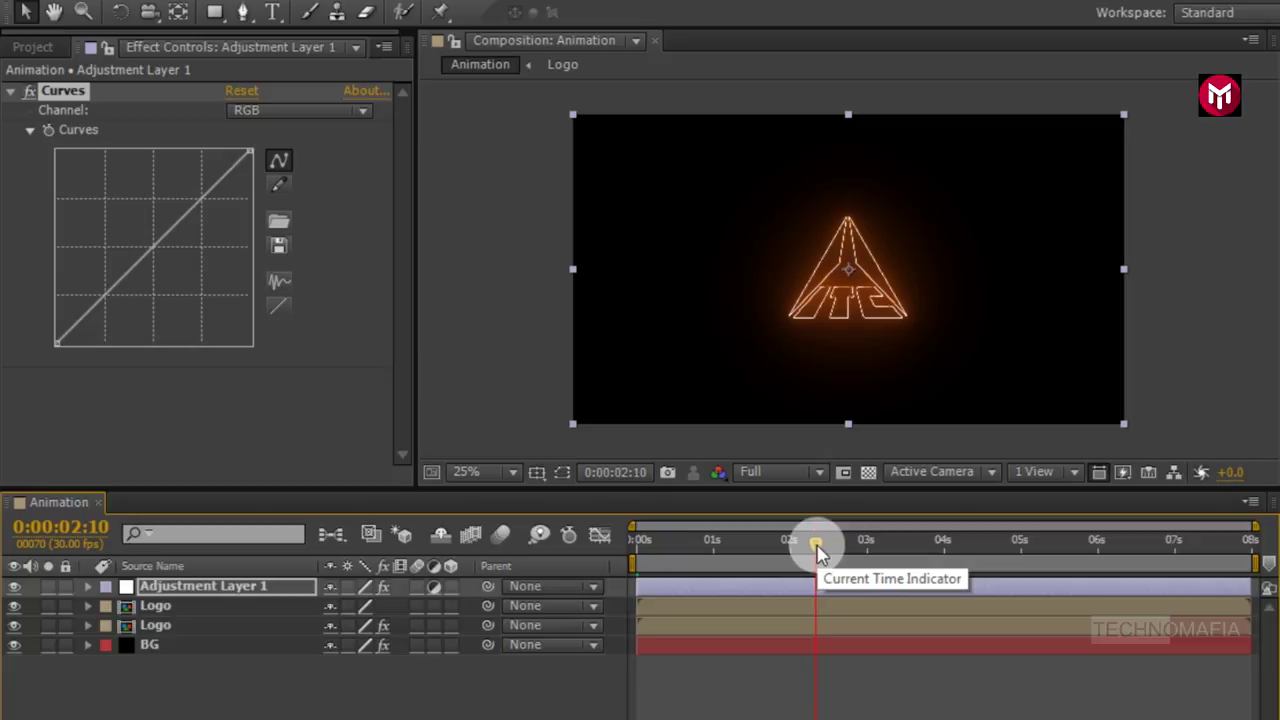
left_click_drag(148, 255, 166, 349)
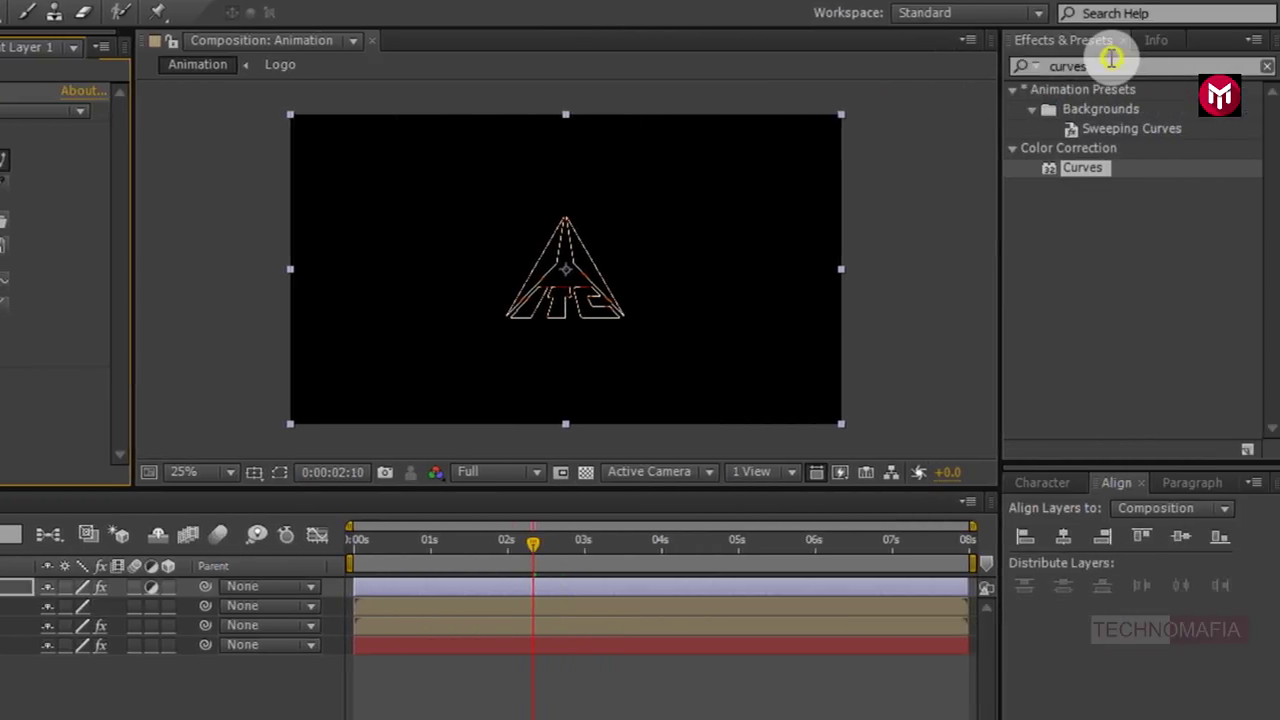
left_click(1027, 66)
- Apply CC Radial Fast Blur to Adjustment Layer 1 and set its Amount to 95
double_click(1080, 65)
type("cc")
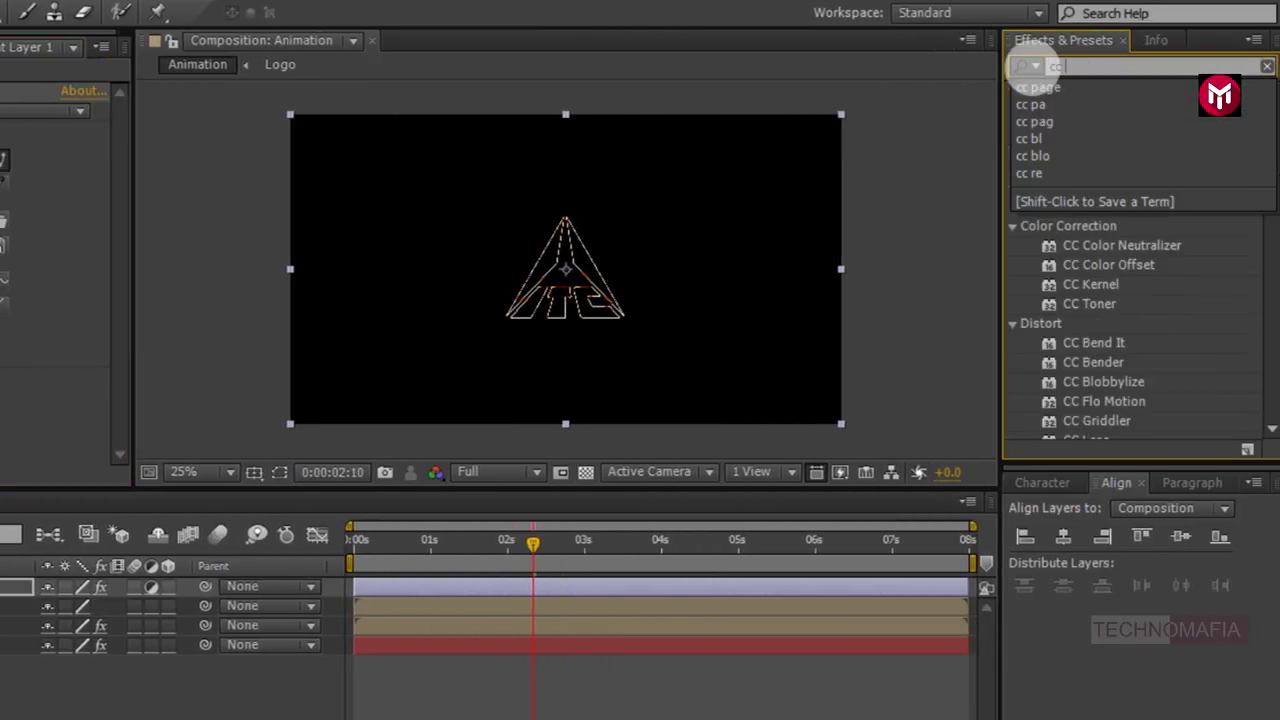
type(" radi")
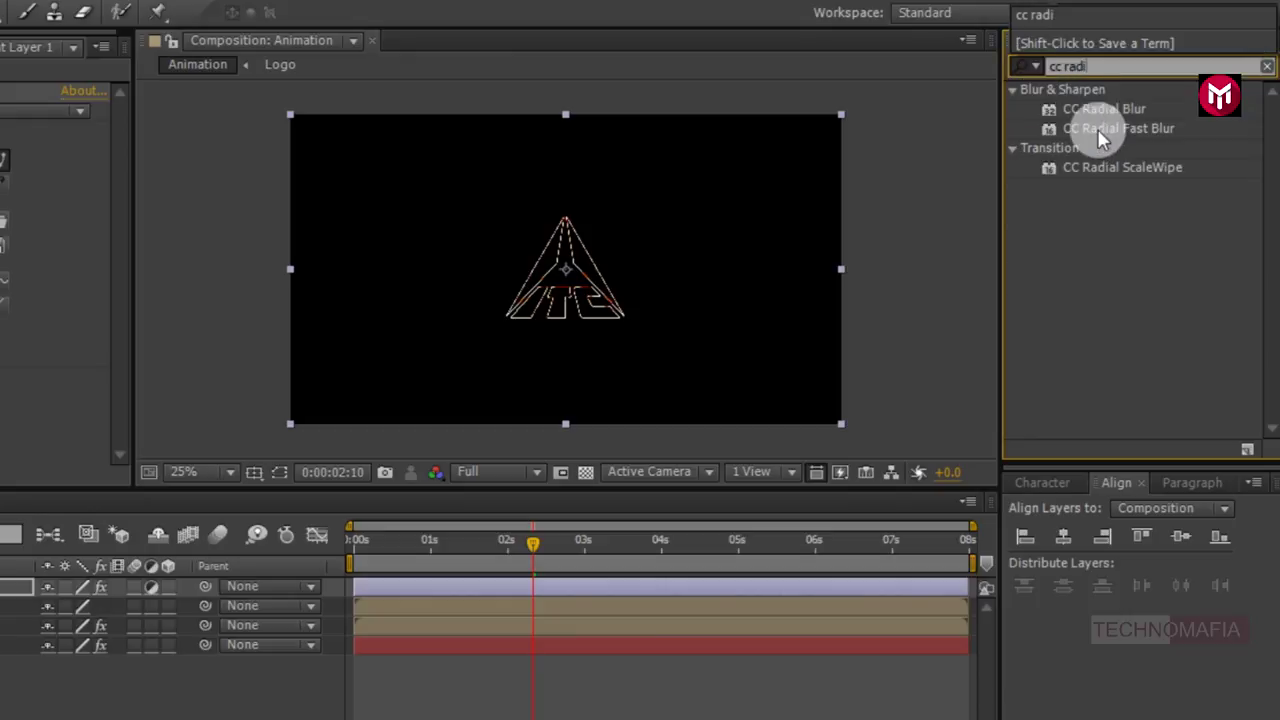
left_click(1100, 130)
double_click(1100, 130)
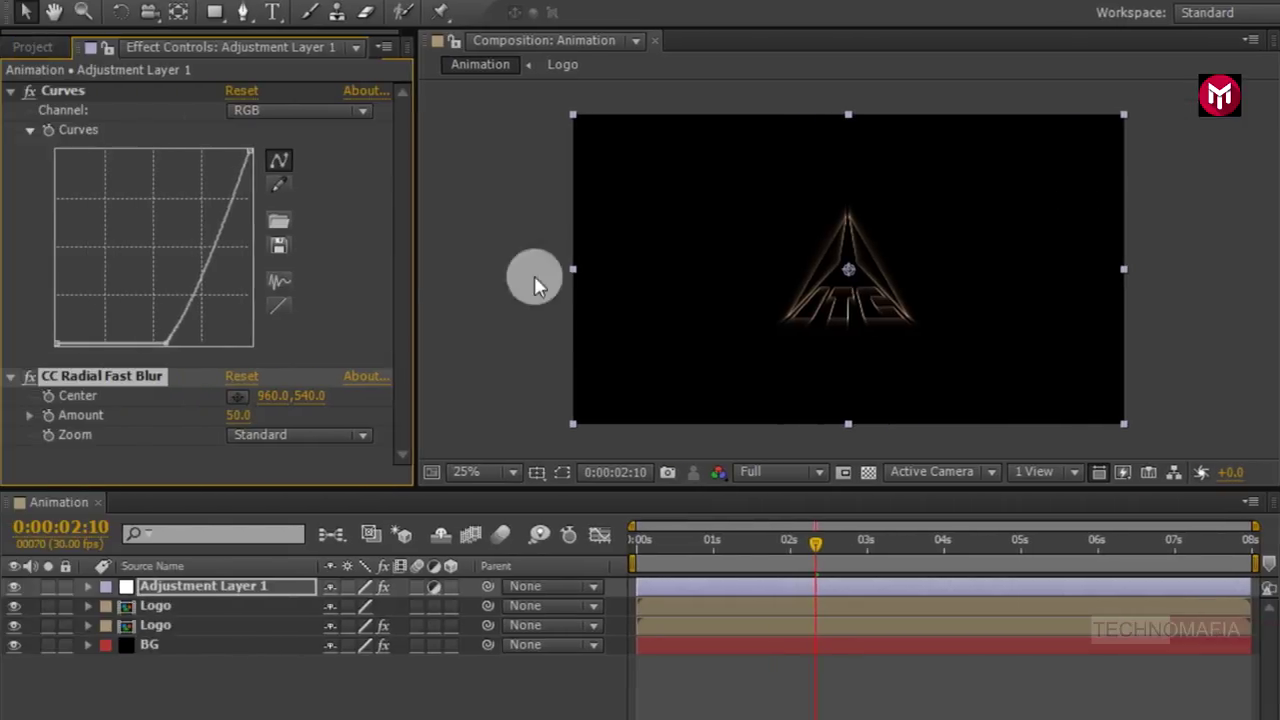
left_click(11, 91)
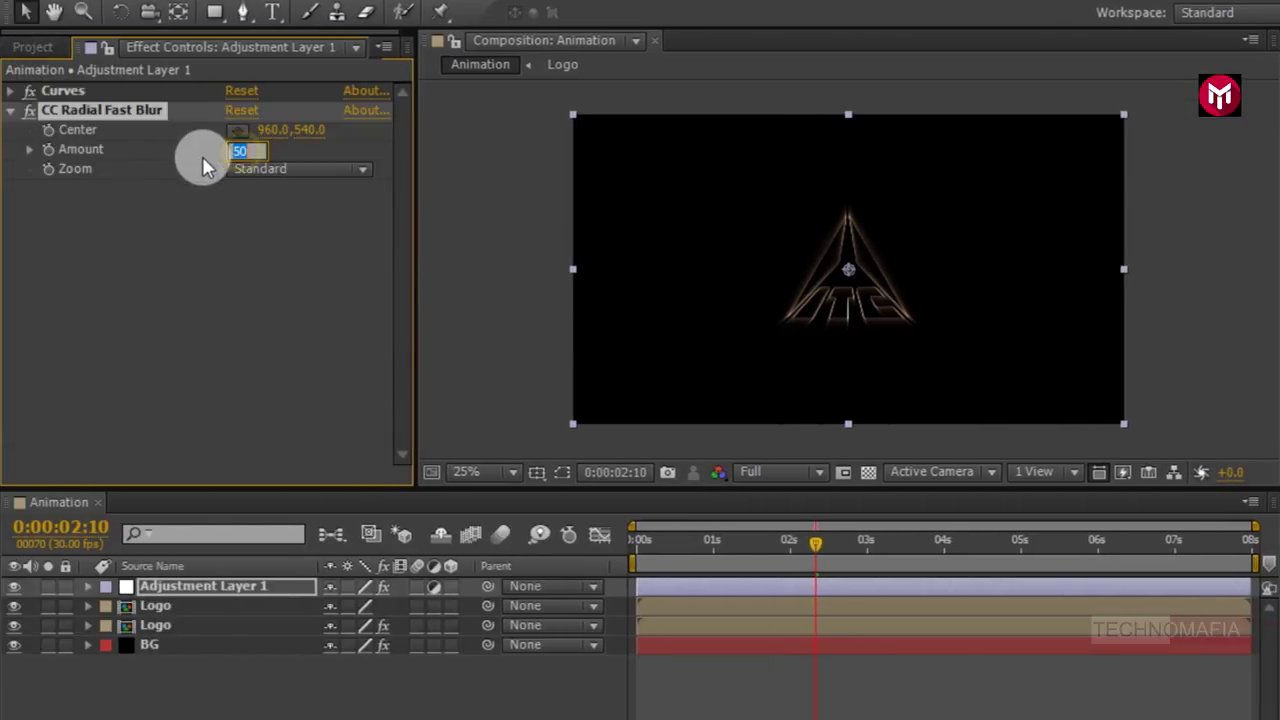
type("95.")
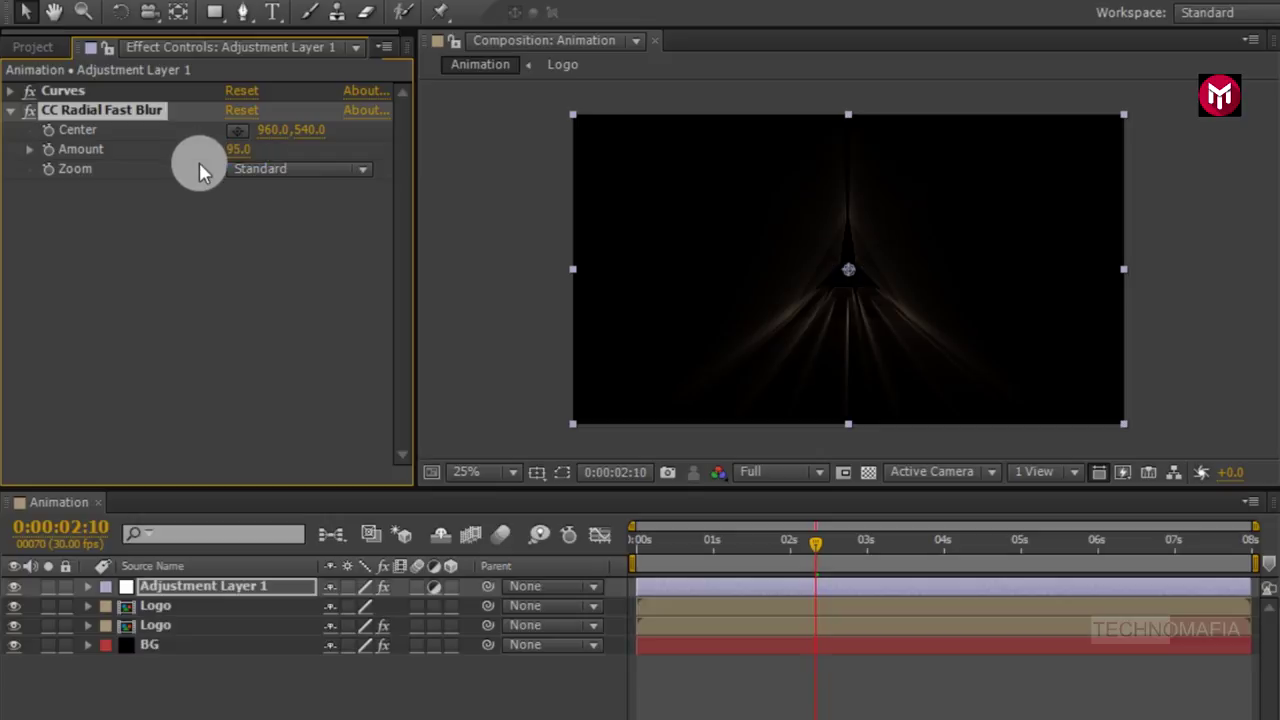
- Keyframe the radial blur Center at 444,540 at 1:20 and 1432,540 at 4:00
left_click(744, 543)
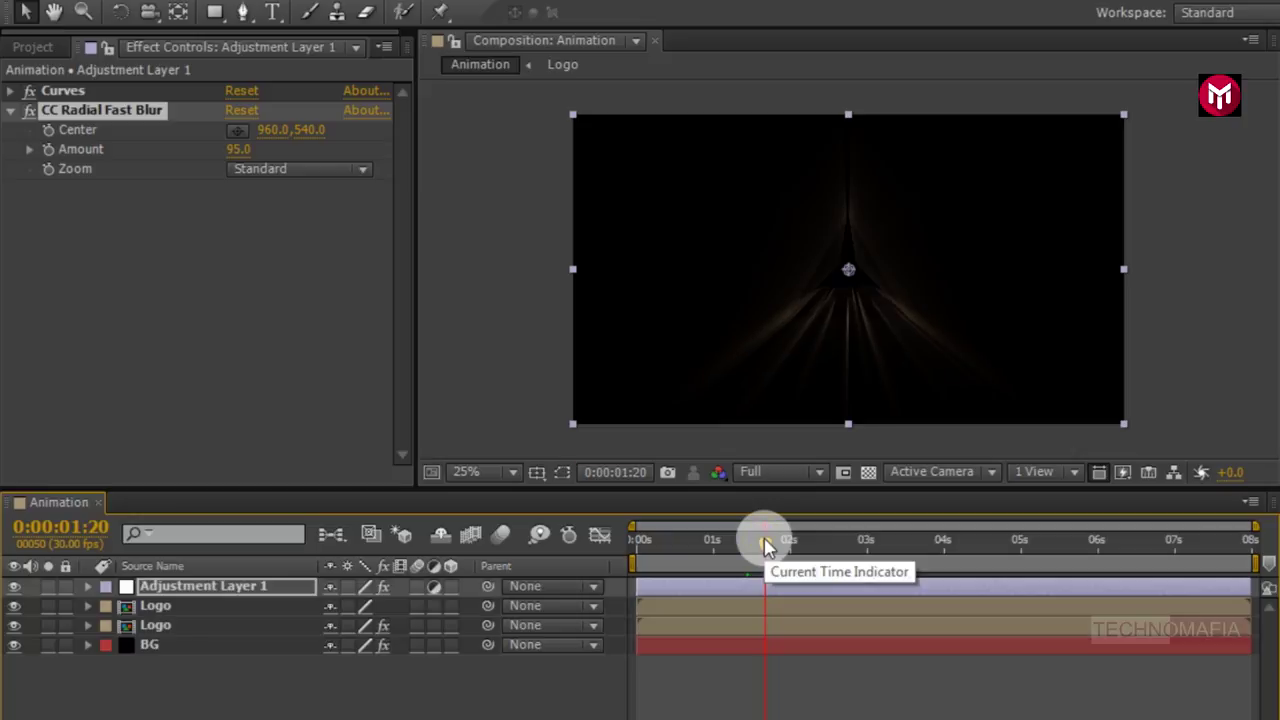
left_click(51, 133)
left_click(239, 130)
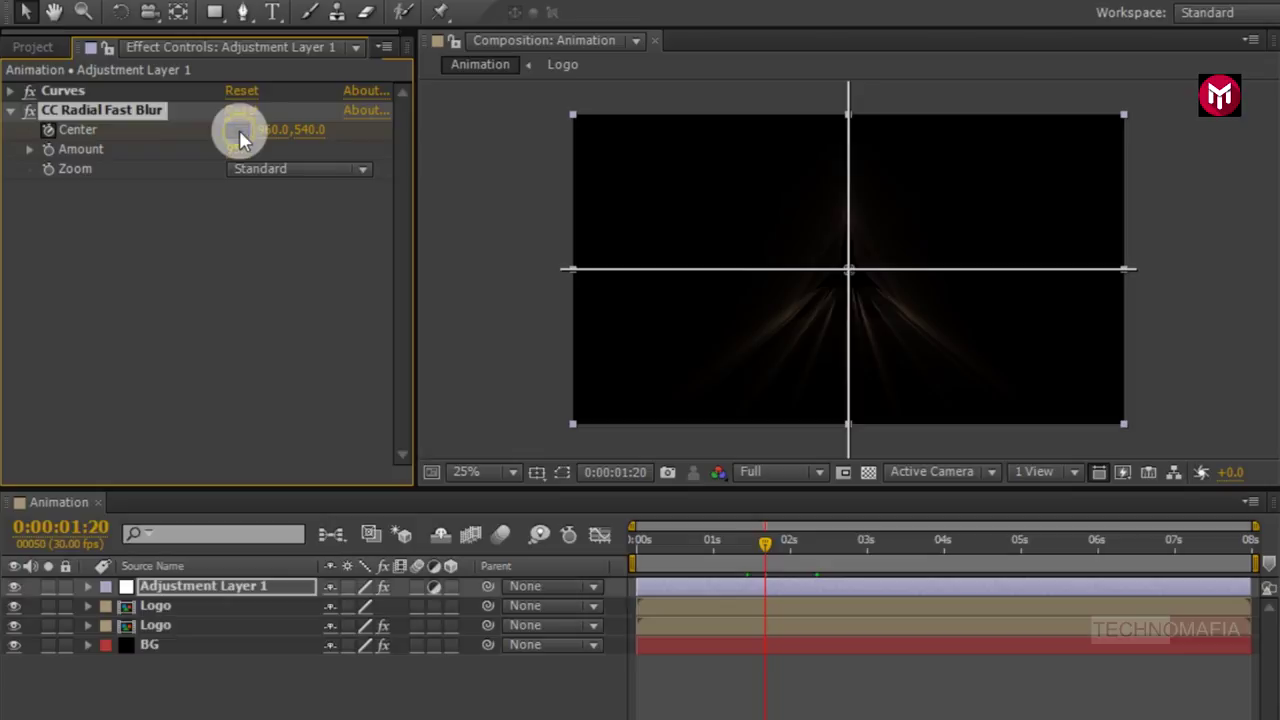
left_click(700, 268)
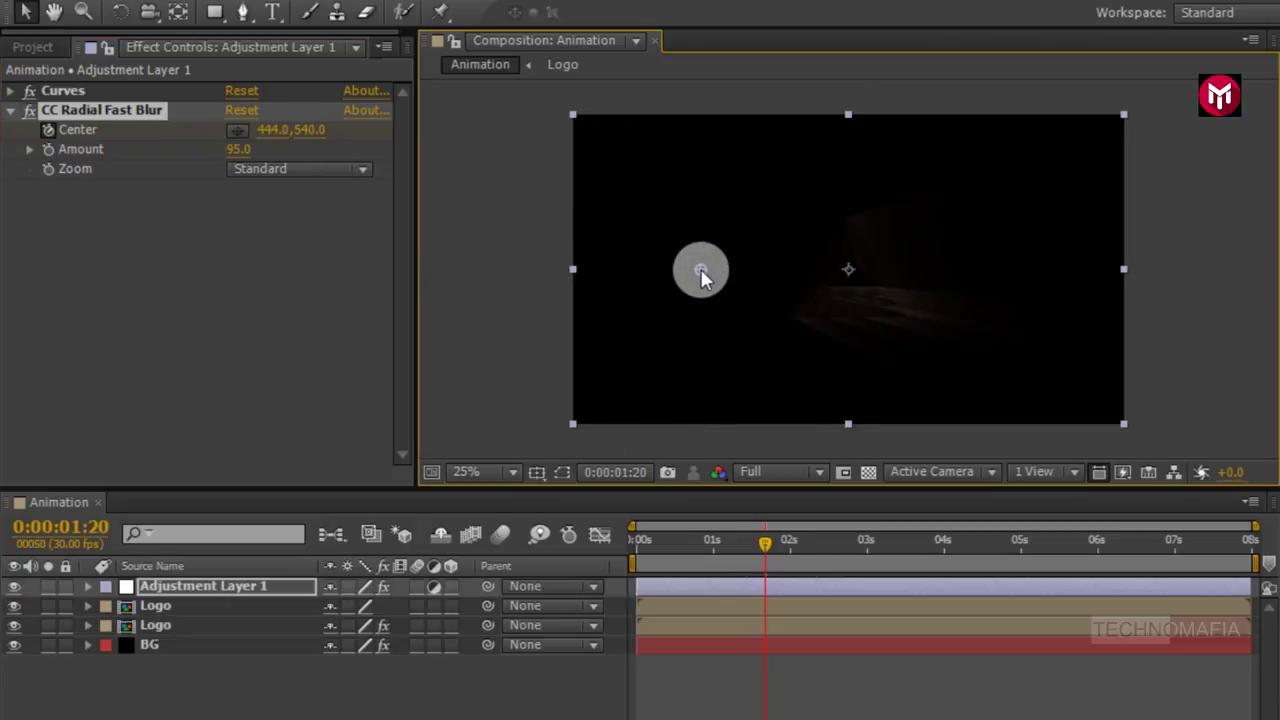
left_click(944, 545)
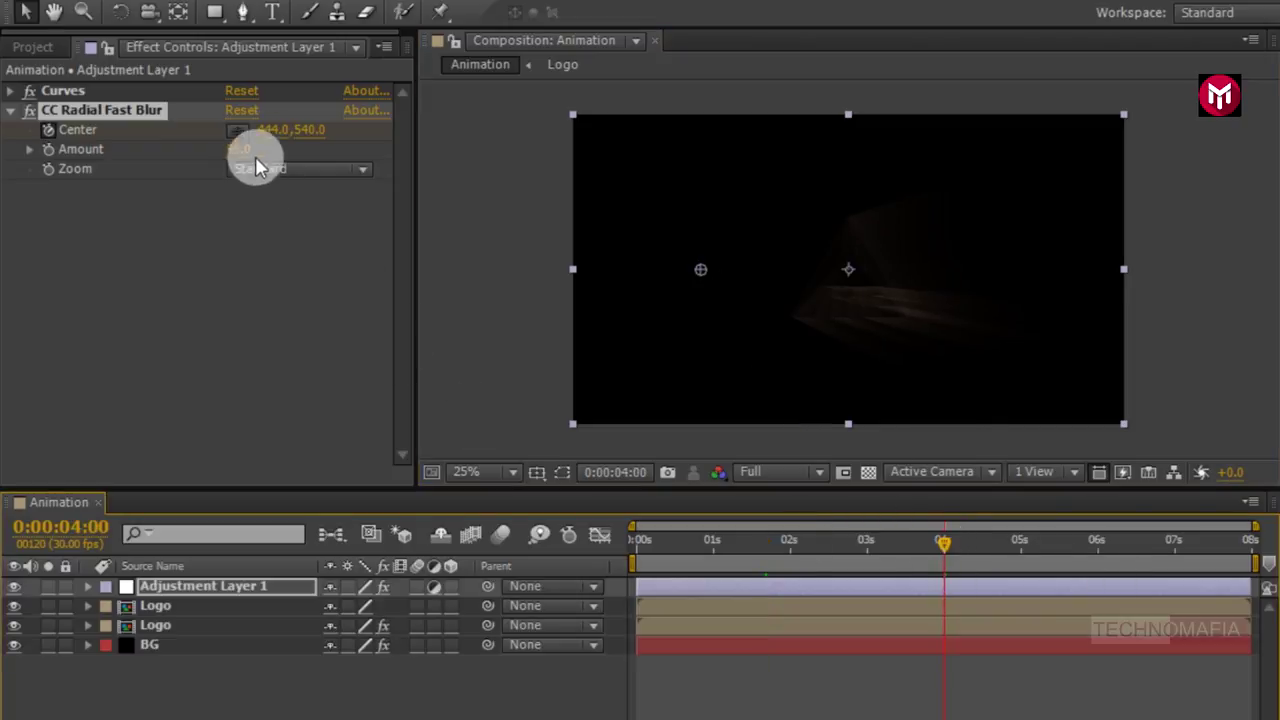
left_click(239, 131)
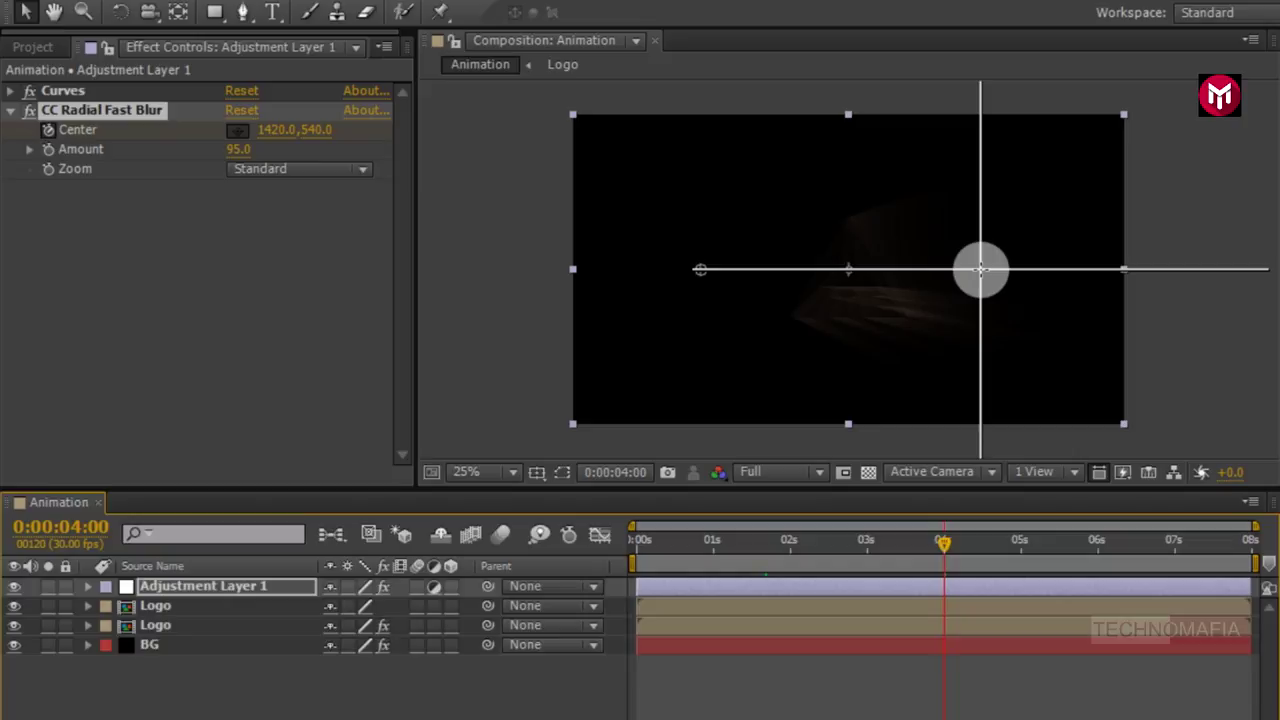
left_click(983, 269)
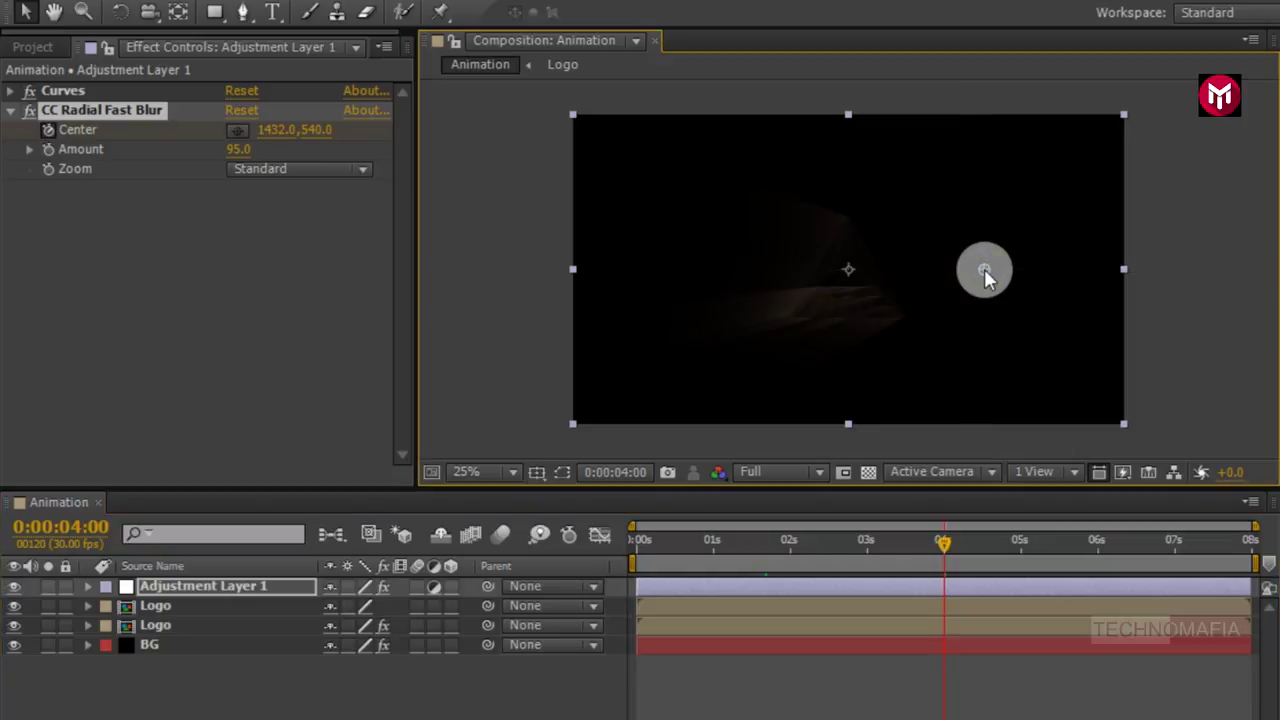
left_click(243, 586)
key("t")
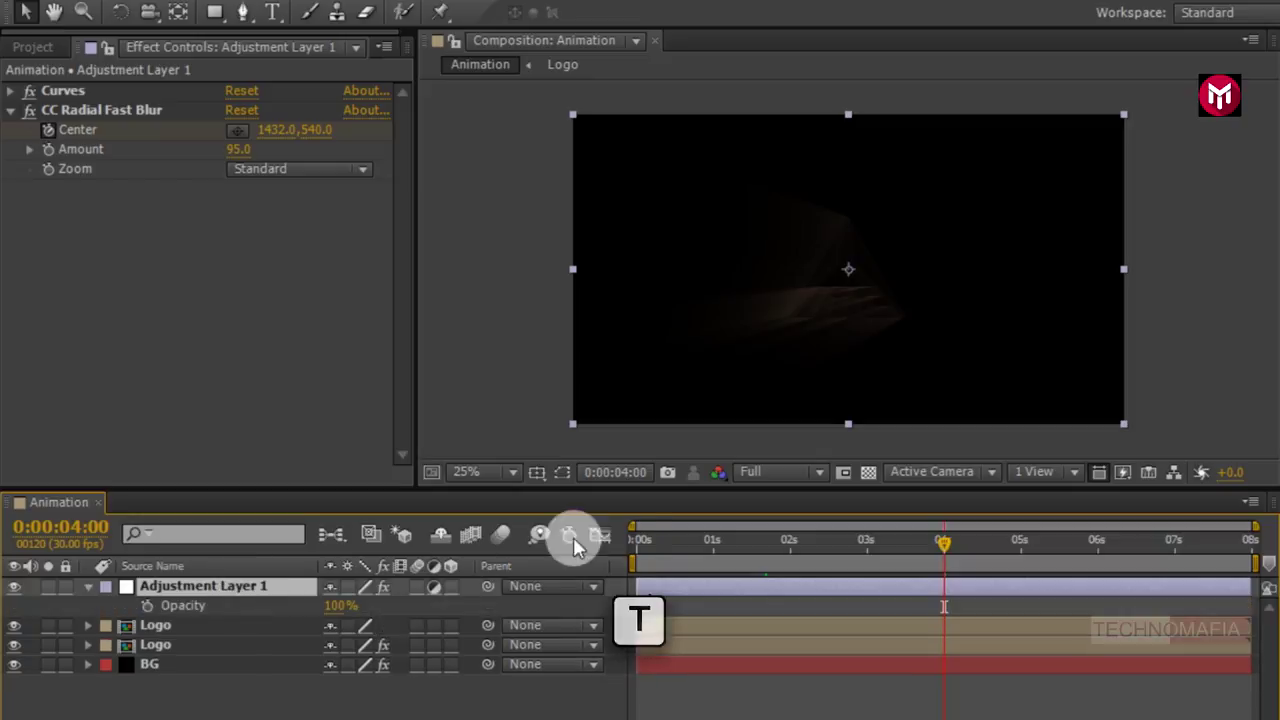
- Keyframe Adjustment Layer 1's Opacity at 0% at the 1-second mark
left_click(714, 545)
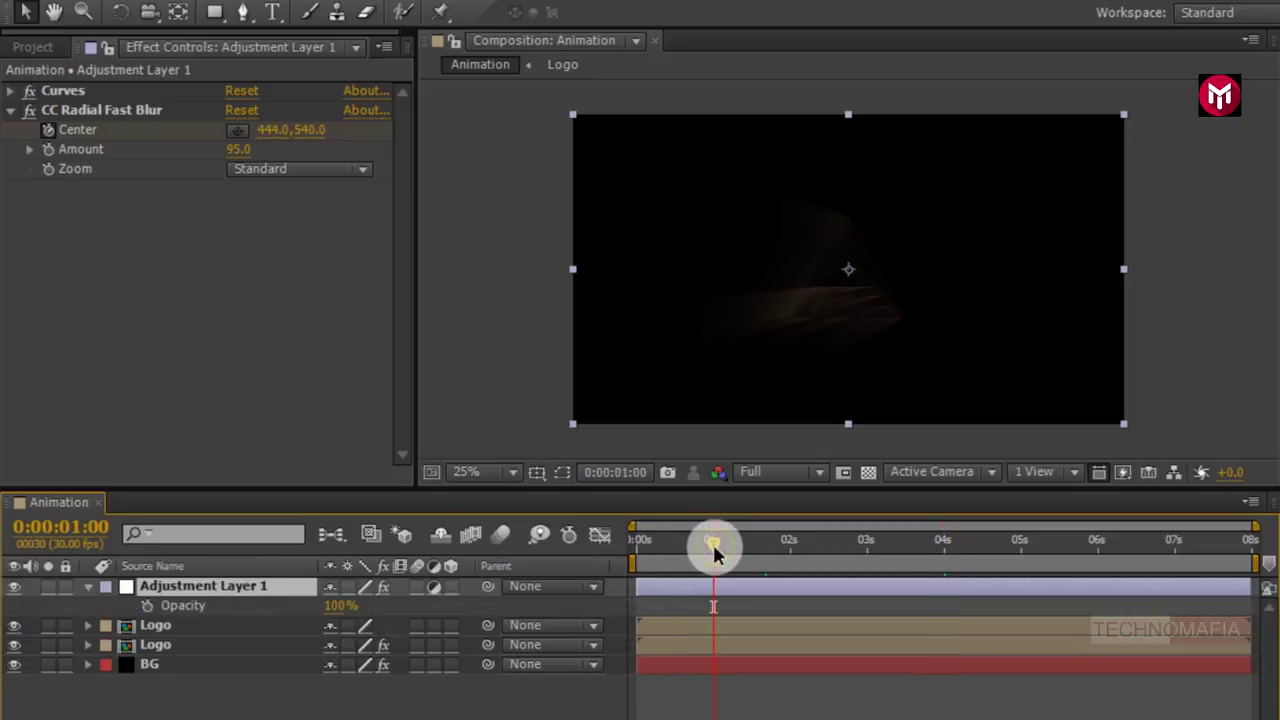
left_click(147, 606)
left_click(336, 606)
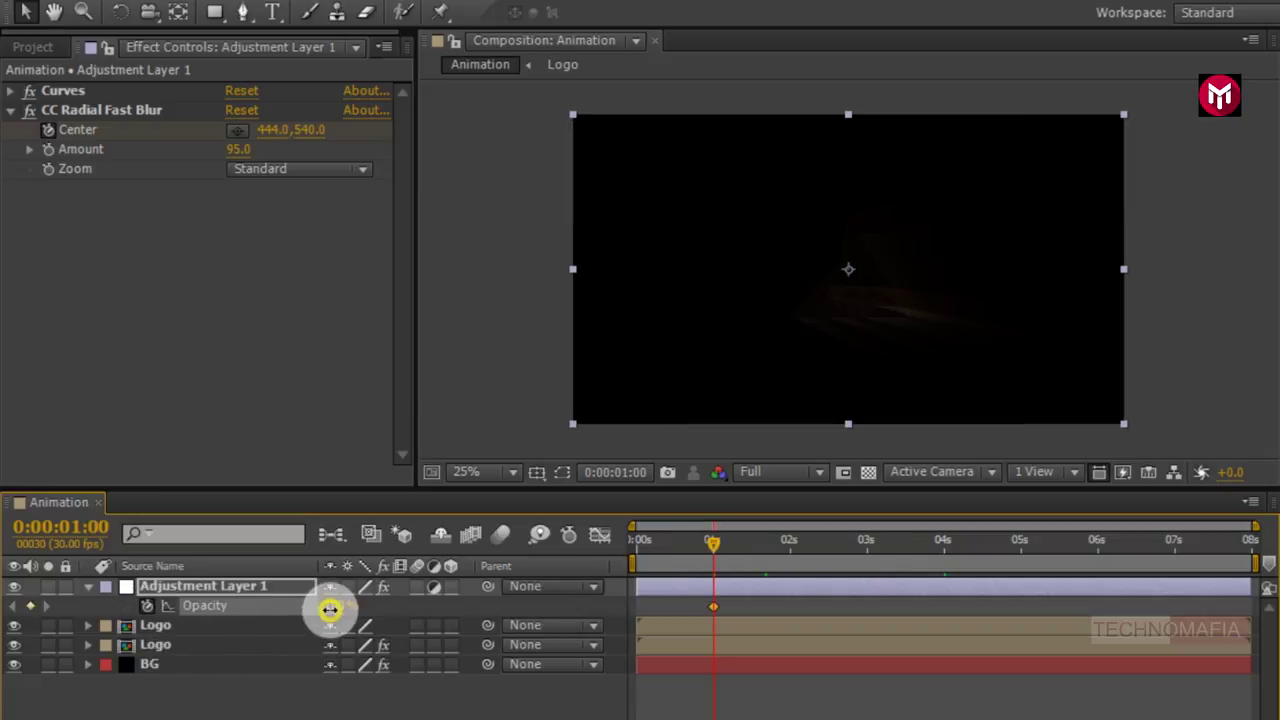
type("0")
key("Return")
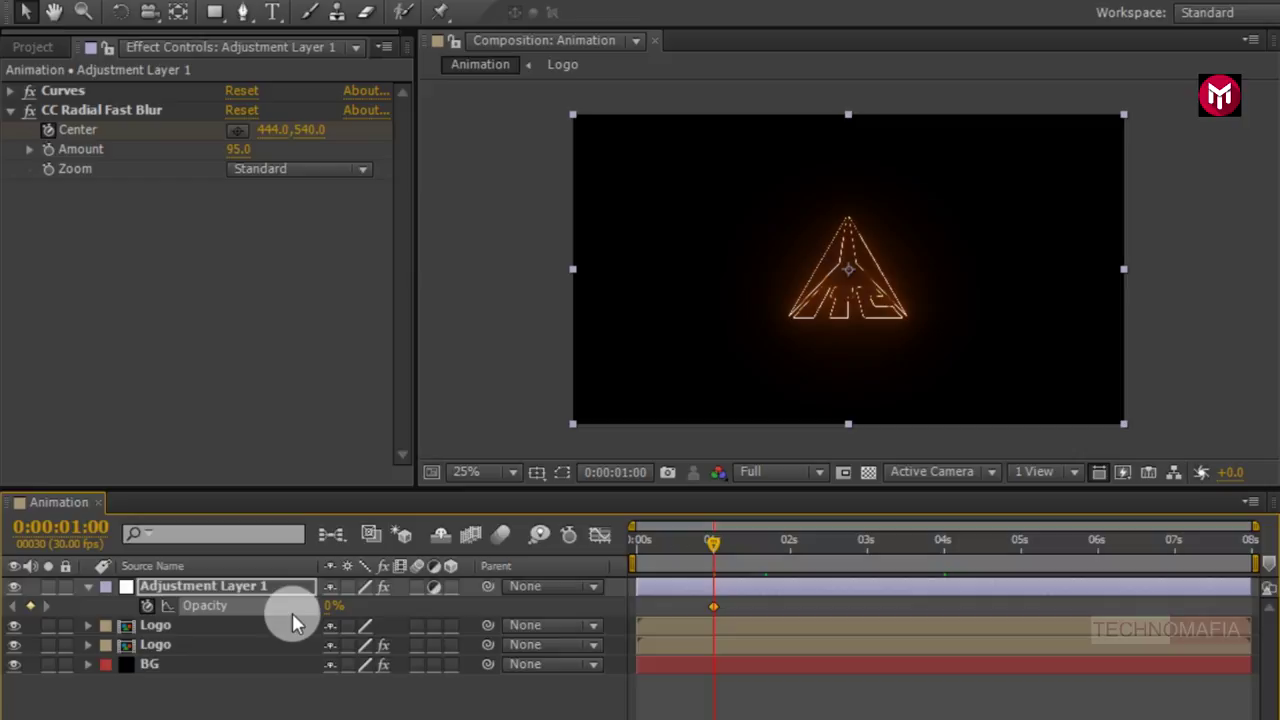
- Key Opacity 100% at 2s, hold it through 3s, then return to 0% at 4s
left_click(790, 546)
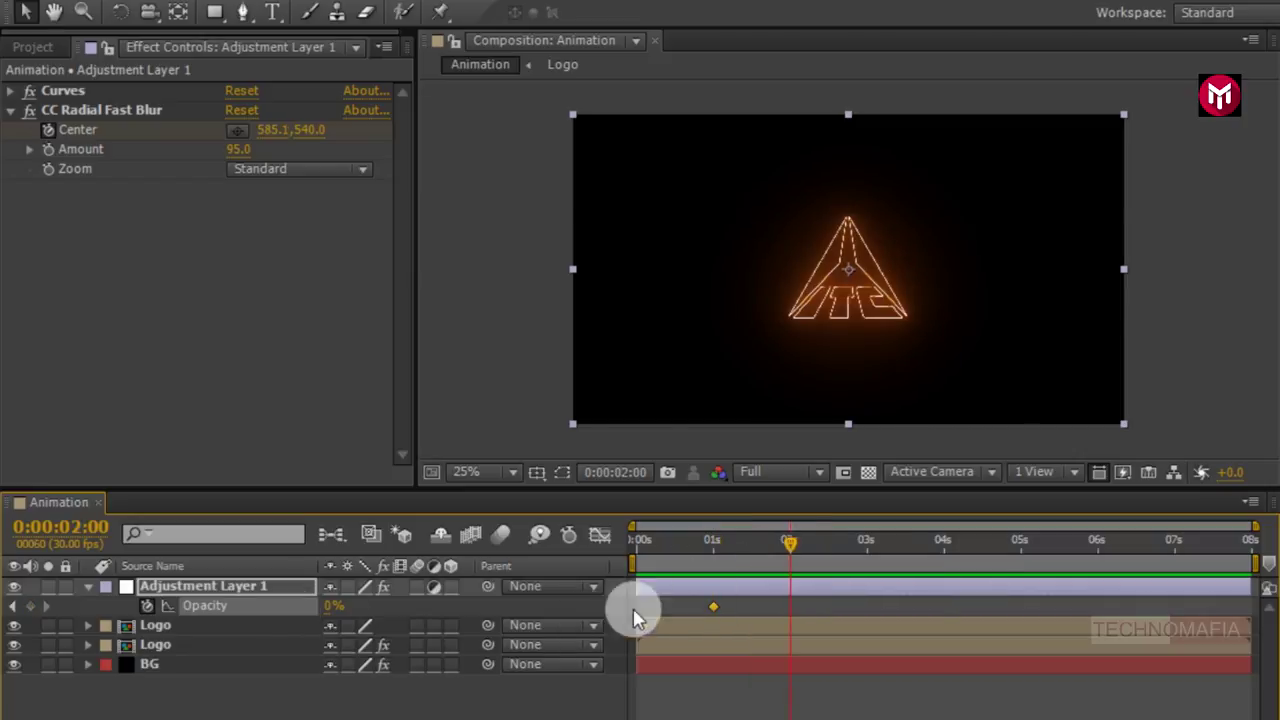
left_click(330, 607)
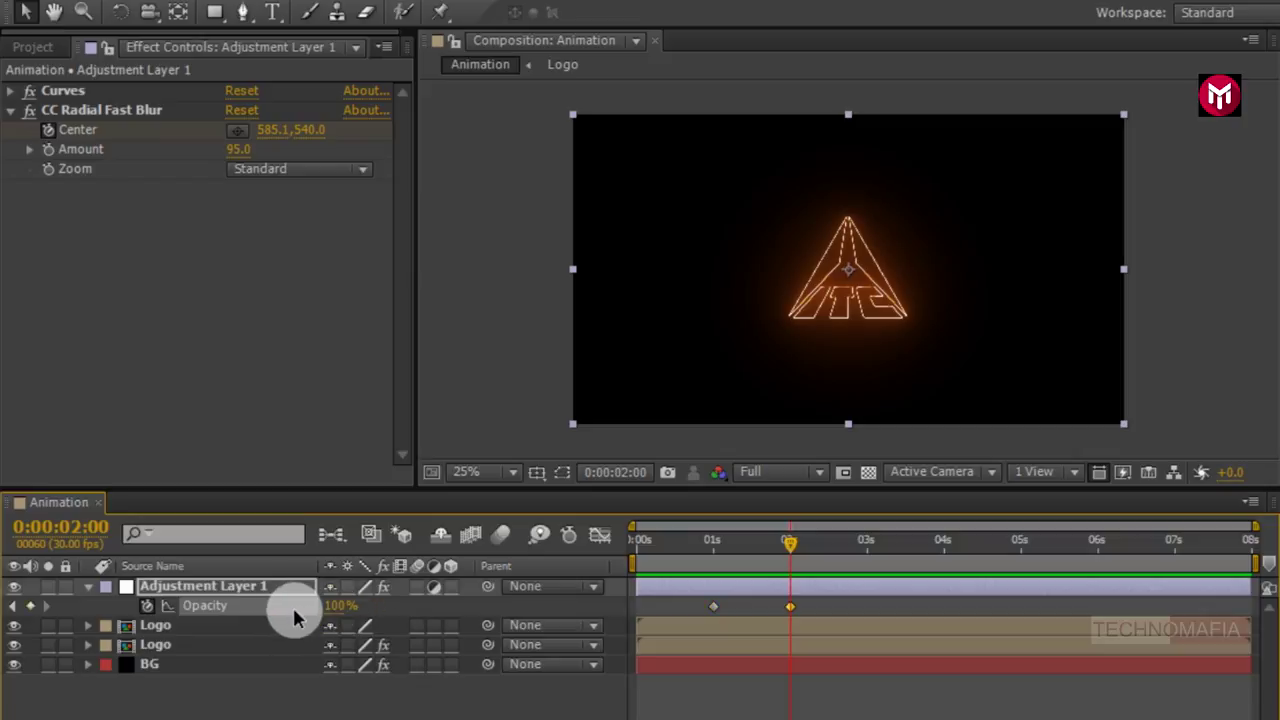
type("100")
key("Return")
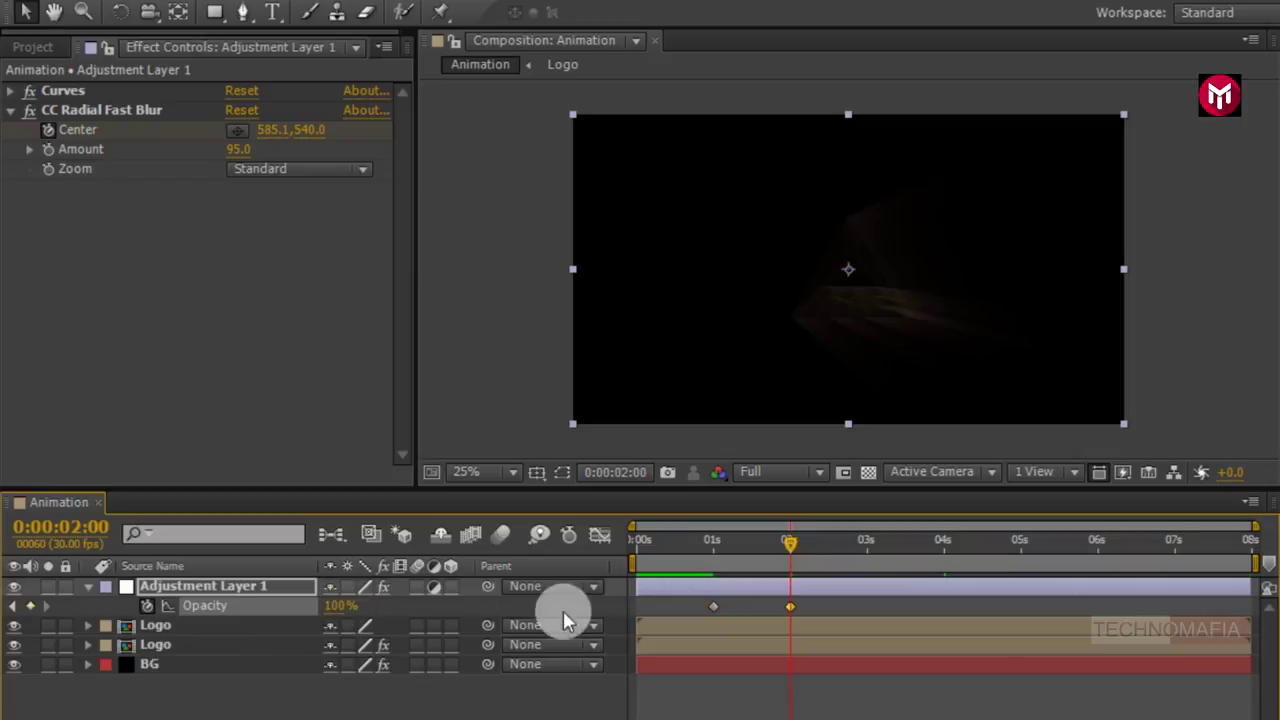
left_click(867, 545)
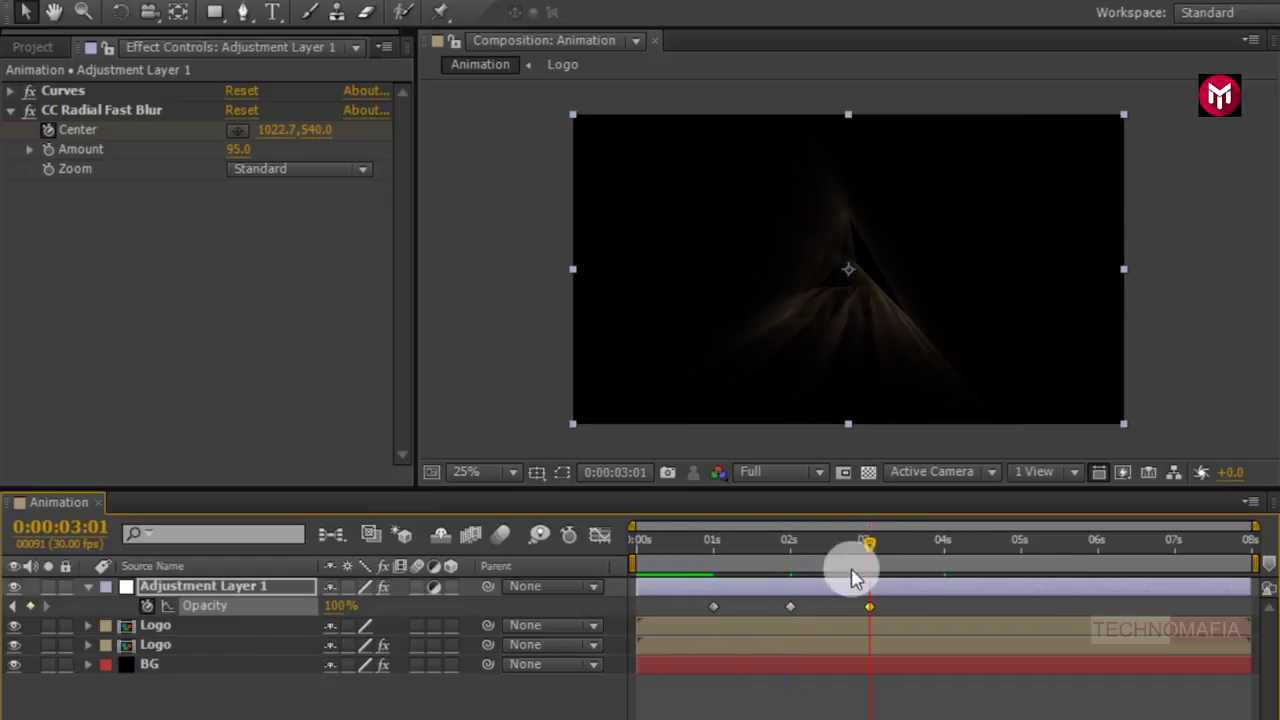
left_click(943, 545)
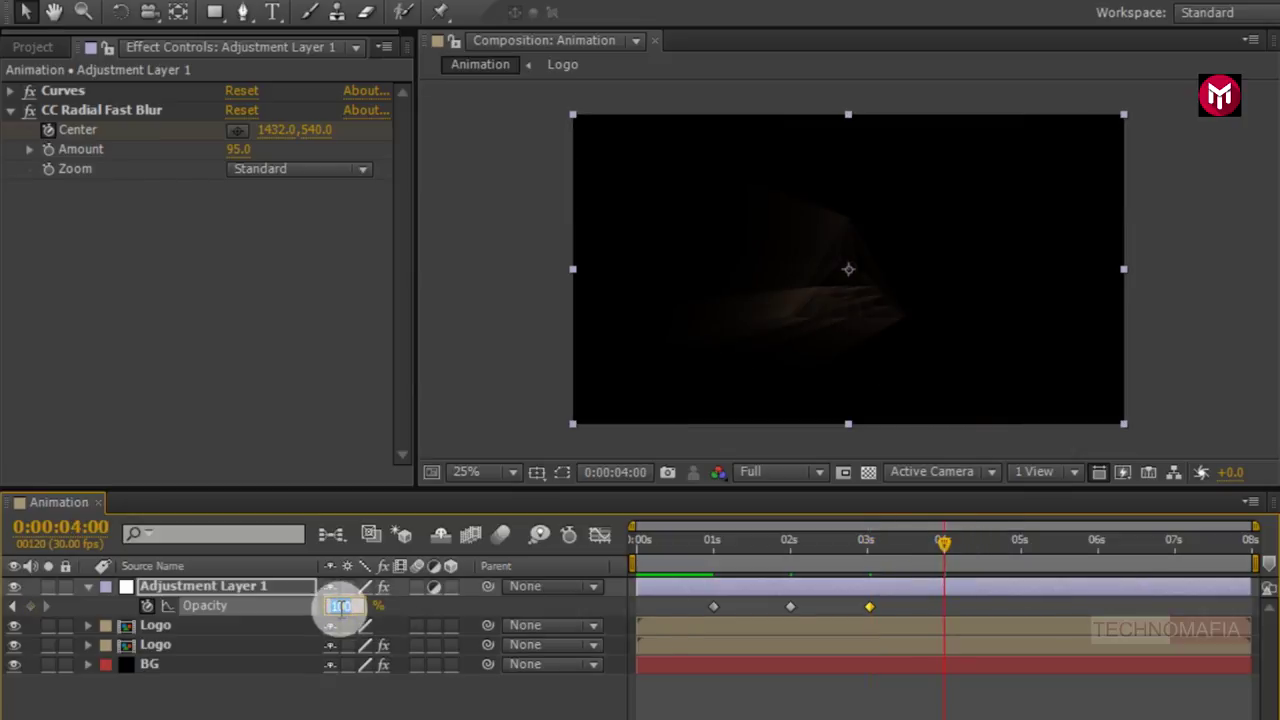
key("Return")
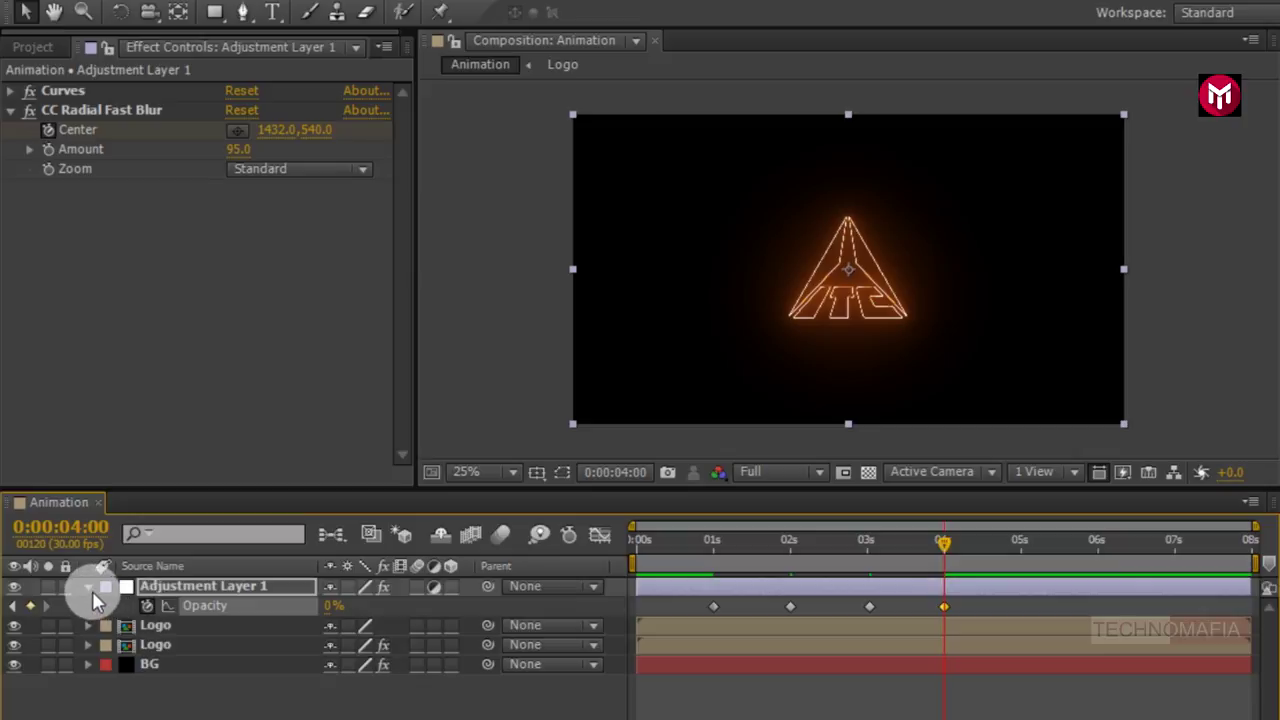
left_click(90, 587)
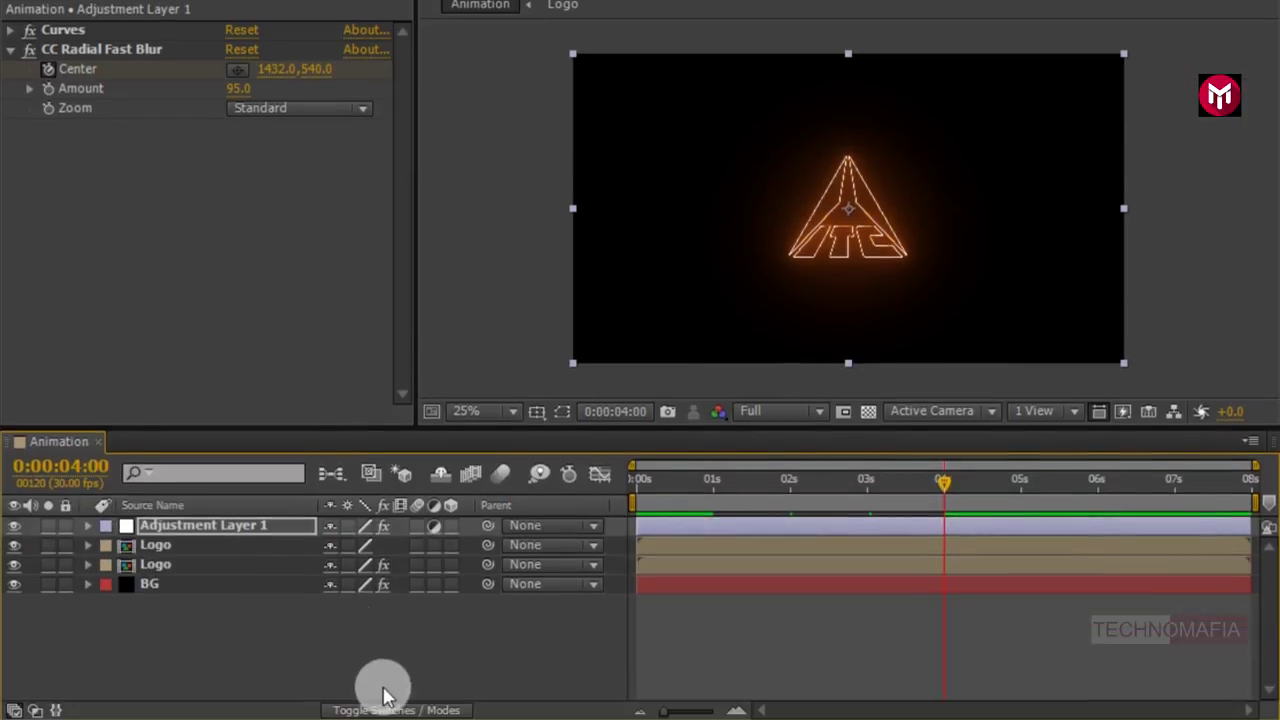
- Set the adjustment layer and both Logo layers to Screen blending mode
left_click(385, 709)
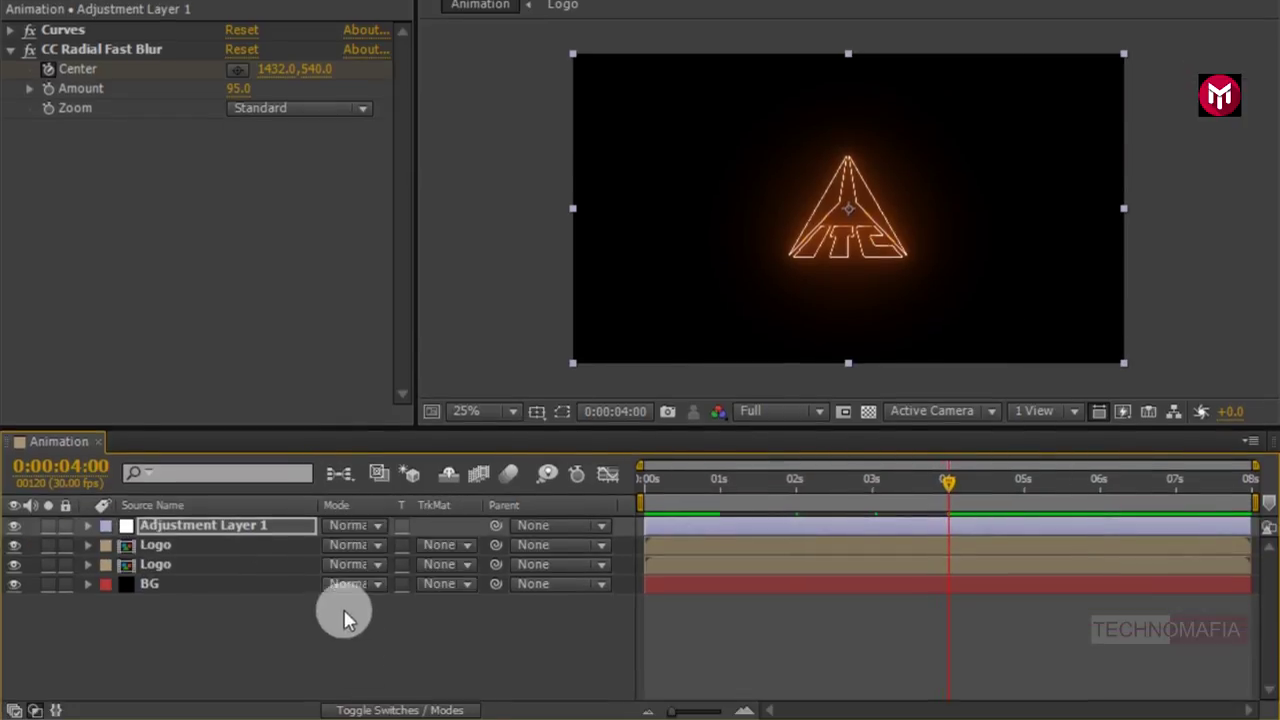
left_click(330, 528)
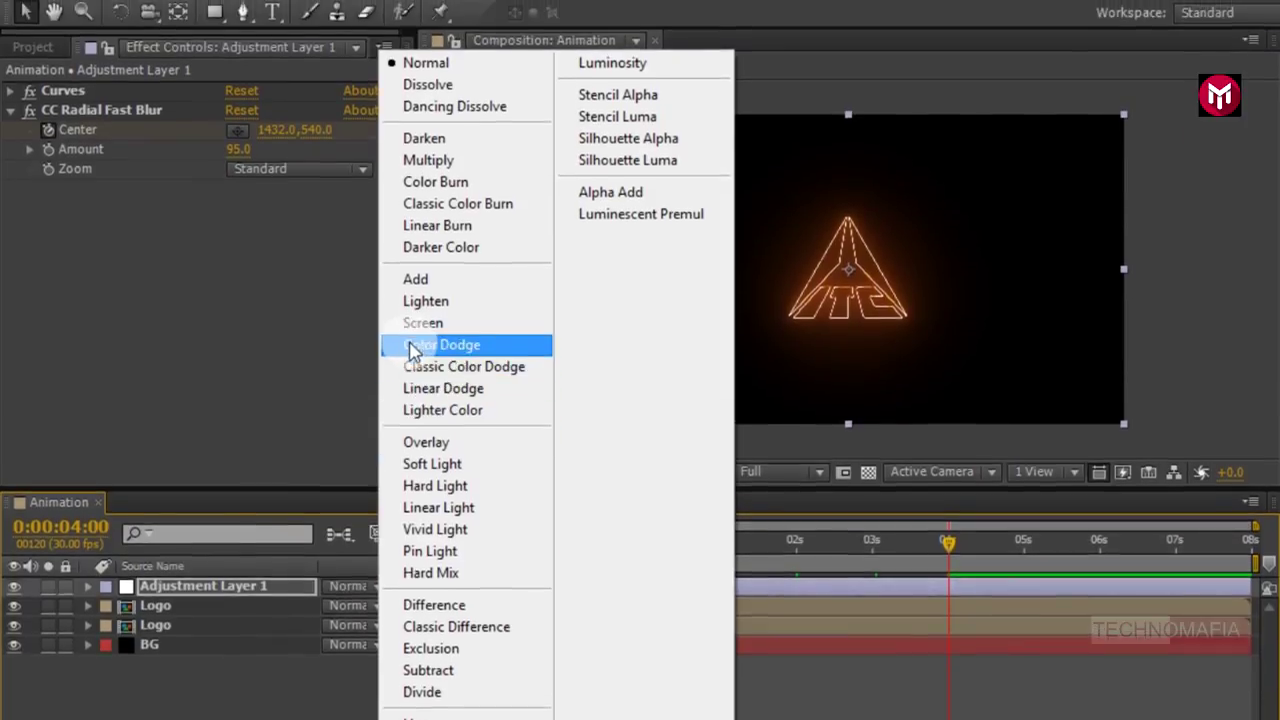
left_click(422, 323)
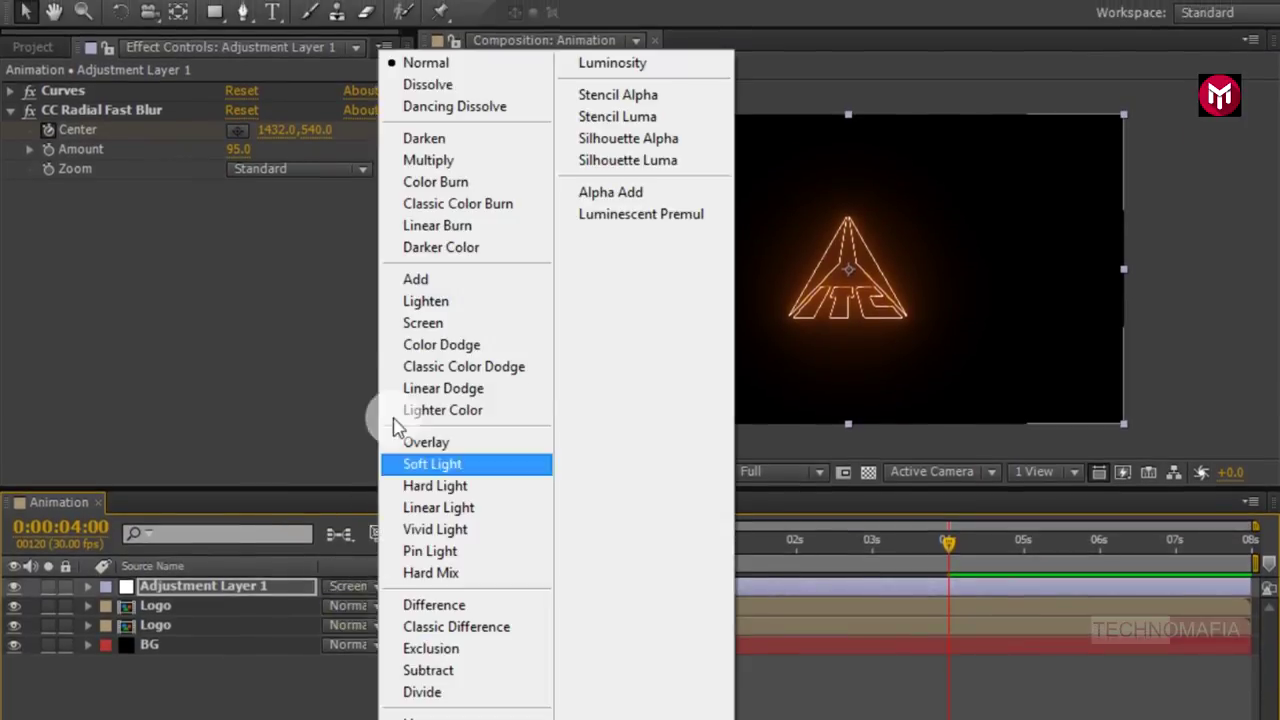
left_click(418, 323)
left_click(350, 625)
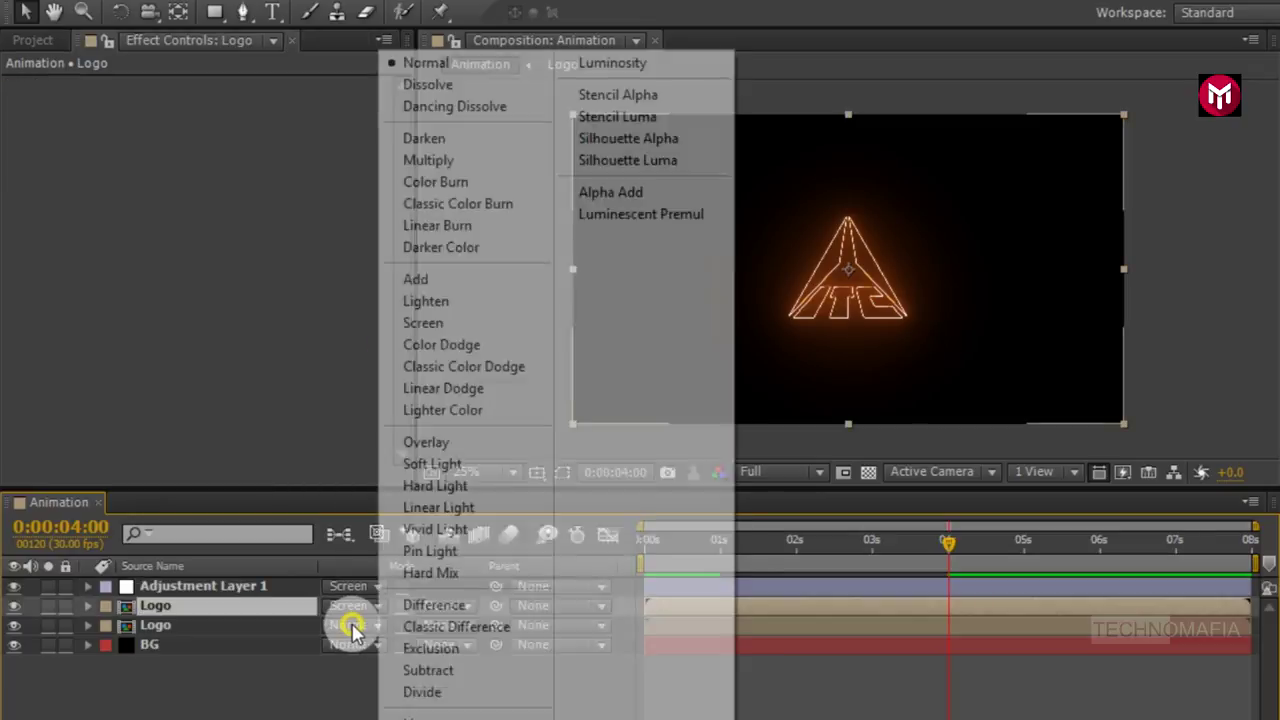
left_click(414, 323)
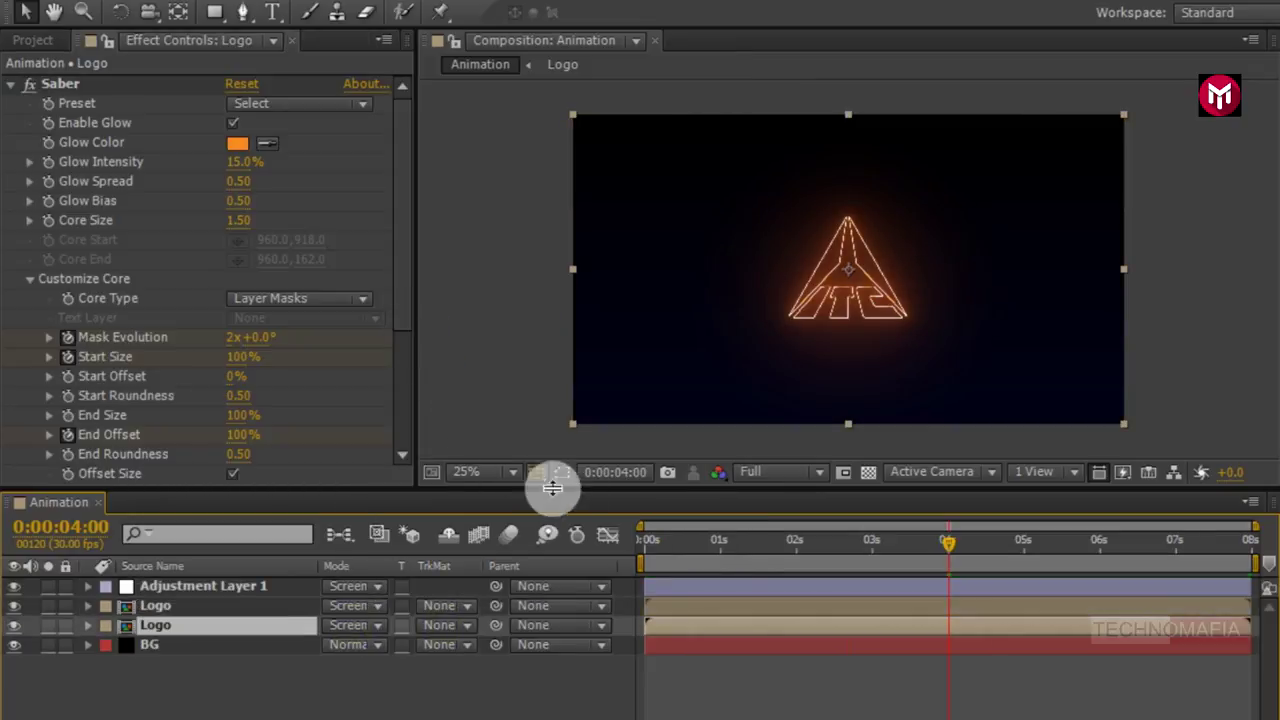
- Set preview resolution to Quarter, preview the animation, and add flare 1.mov to the comp
left_click(750, 478)
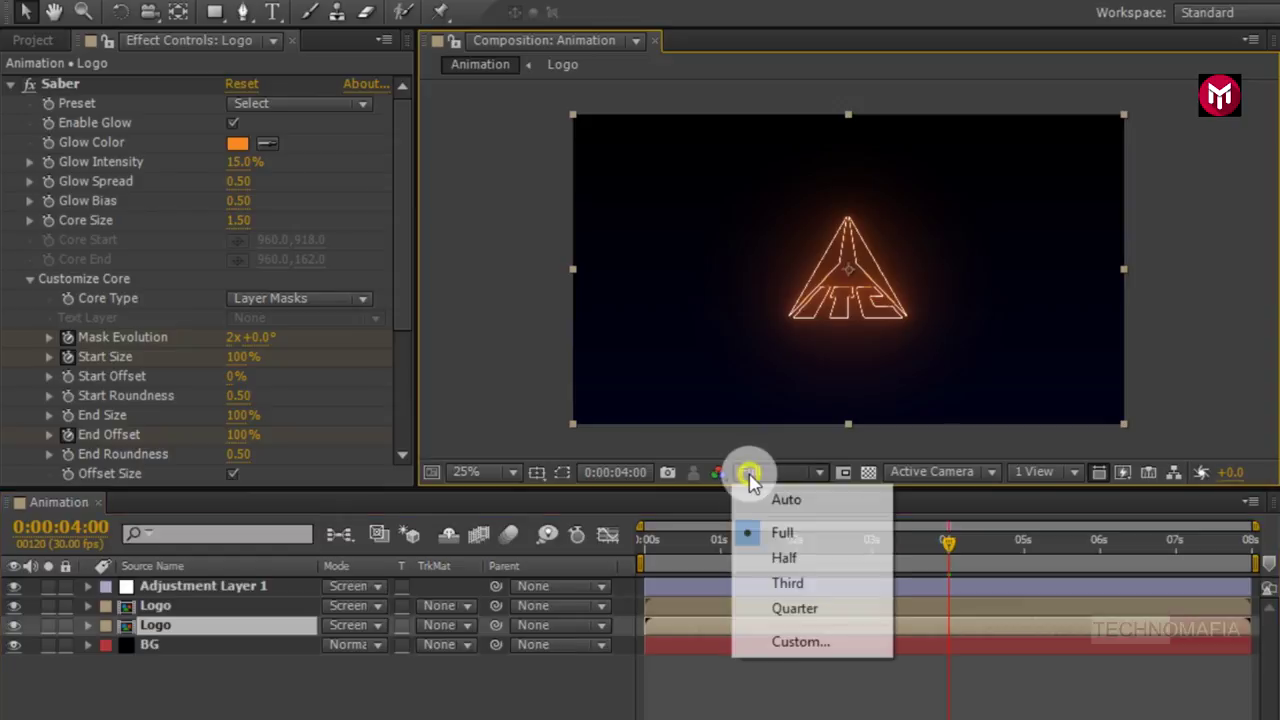
left_click(782, 608)
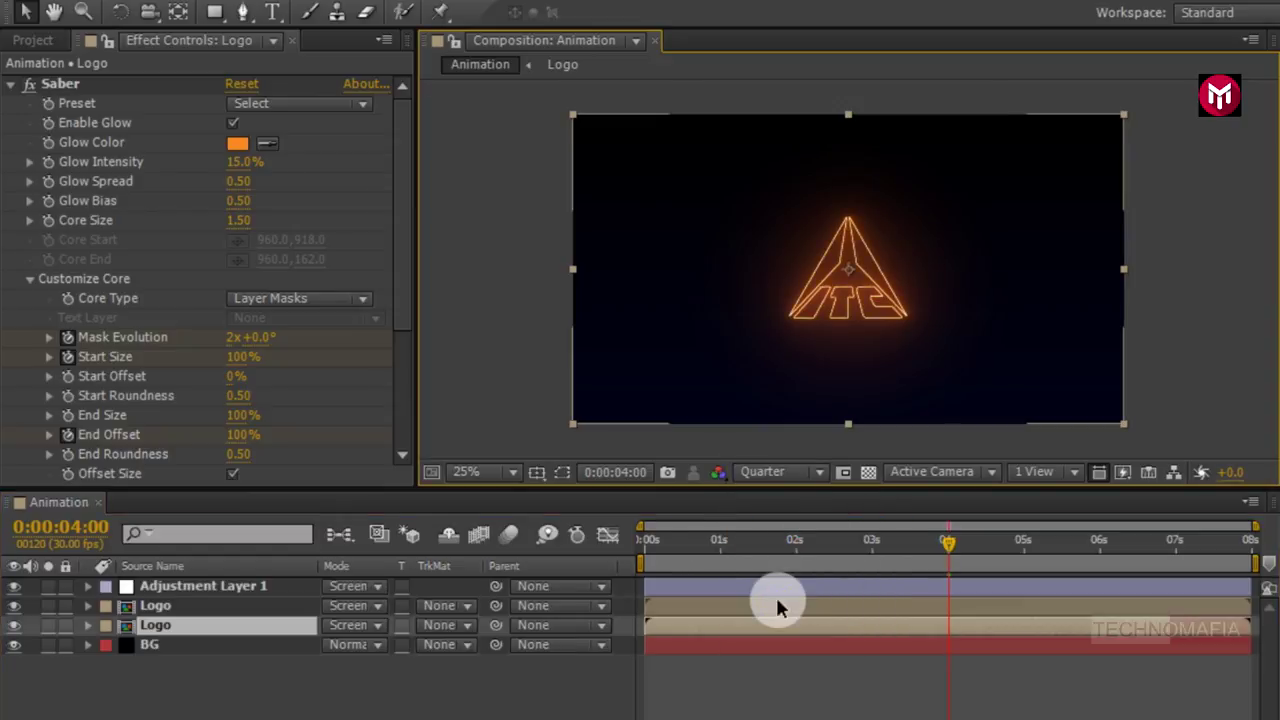
key("KP_0")
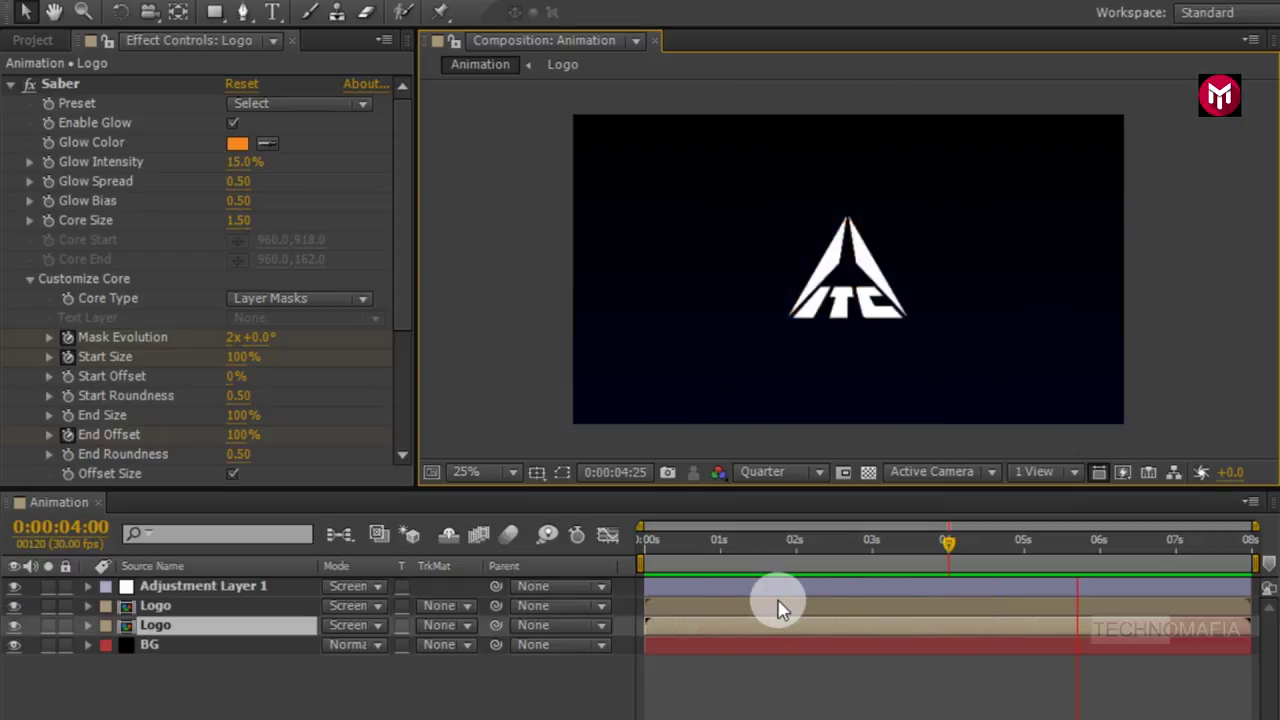
key("space")
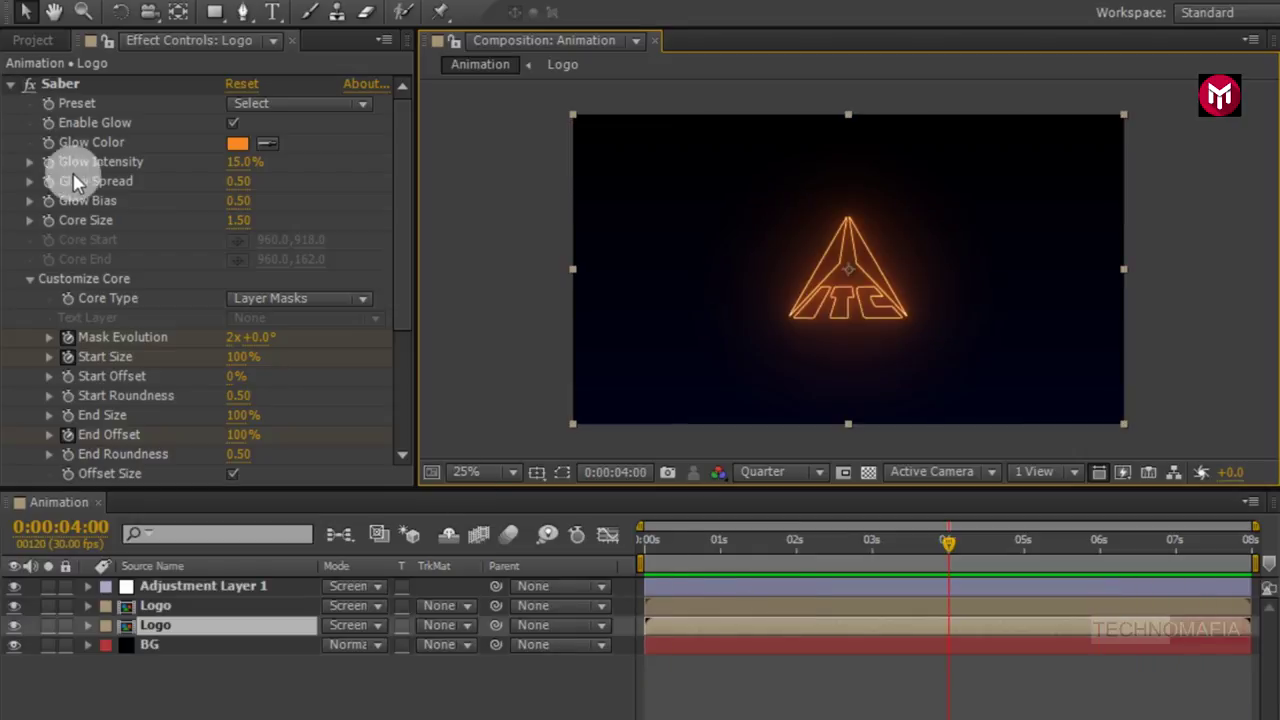
left_click(34, 41)
left_click_drag(66, 268, 199, 582)
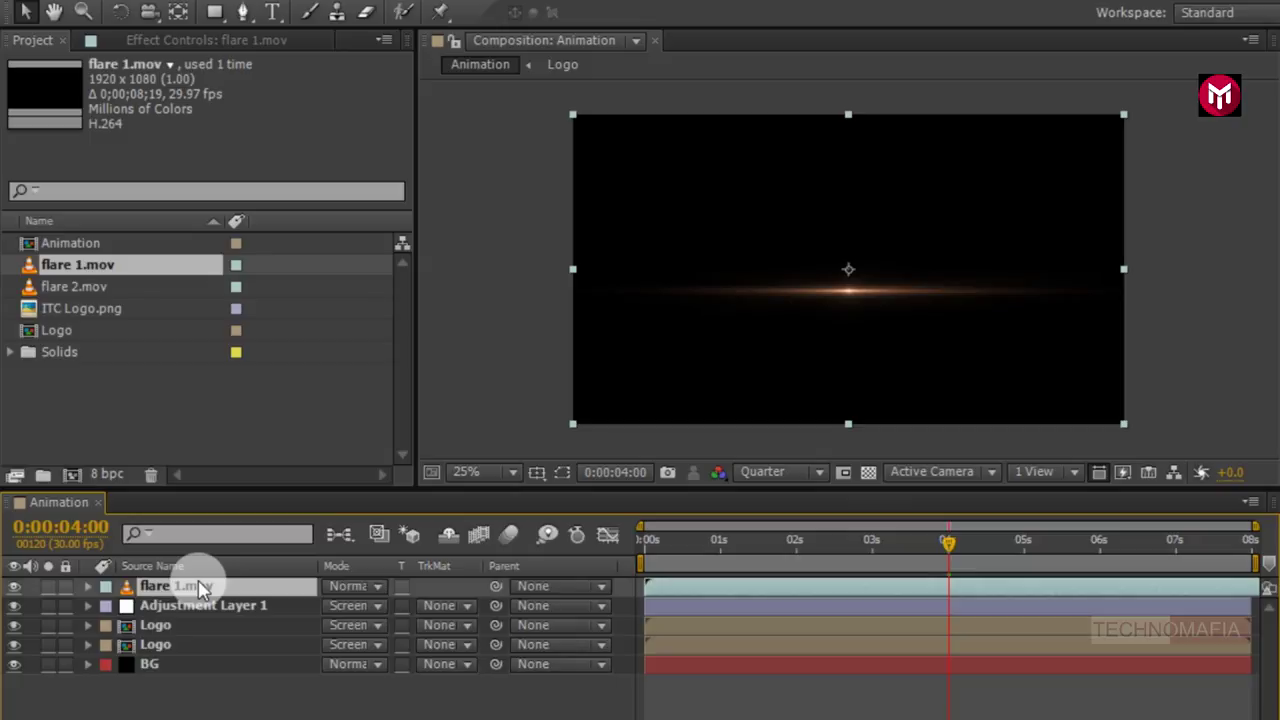
- Blend flare 1.mov in Screen mode and move the streak down to the logo's base
left_click(340, 590)
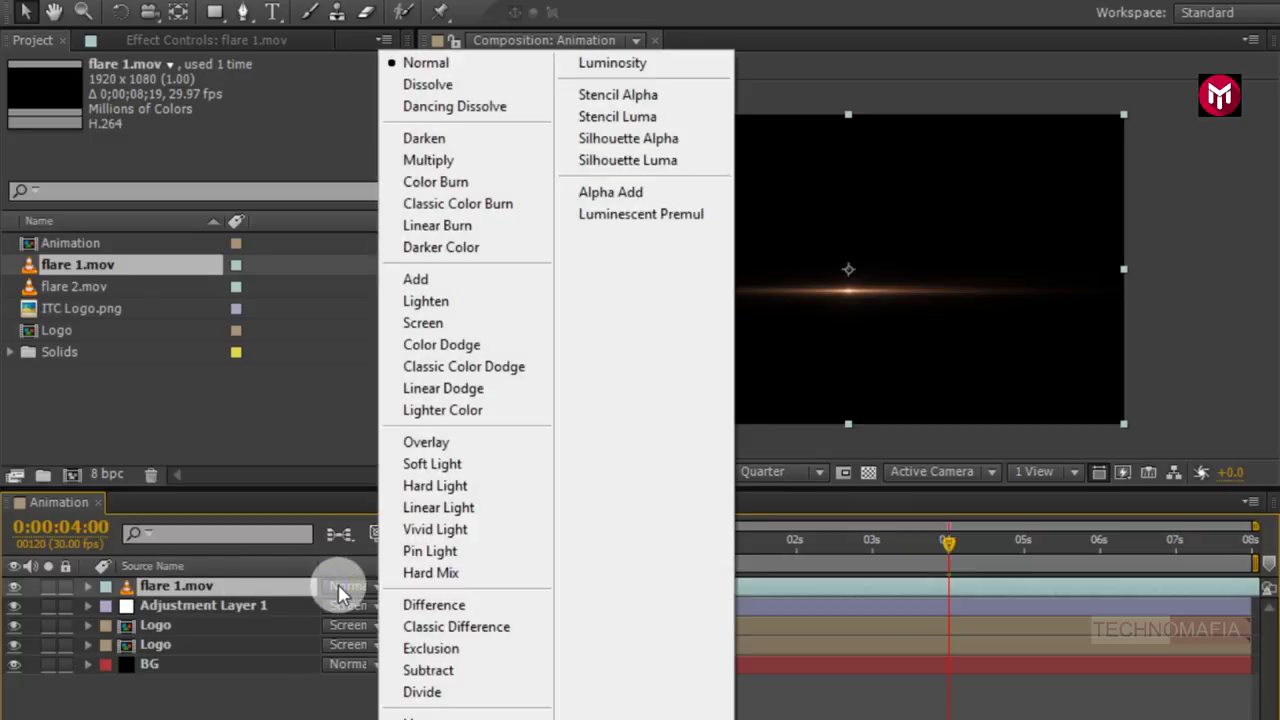
left_click(421, 326)
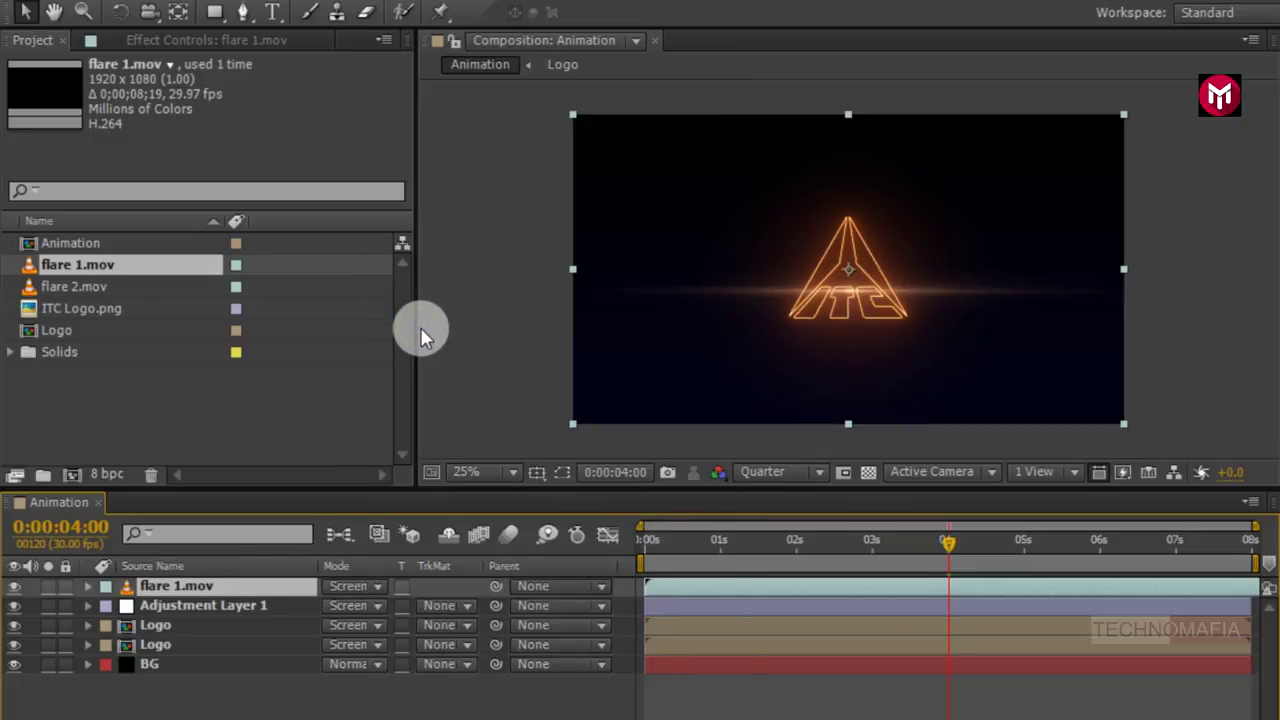
left_click_drag(754, 296, 756, 320)
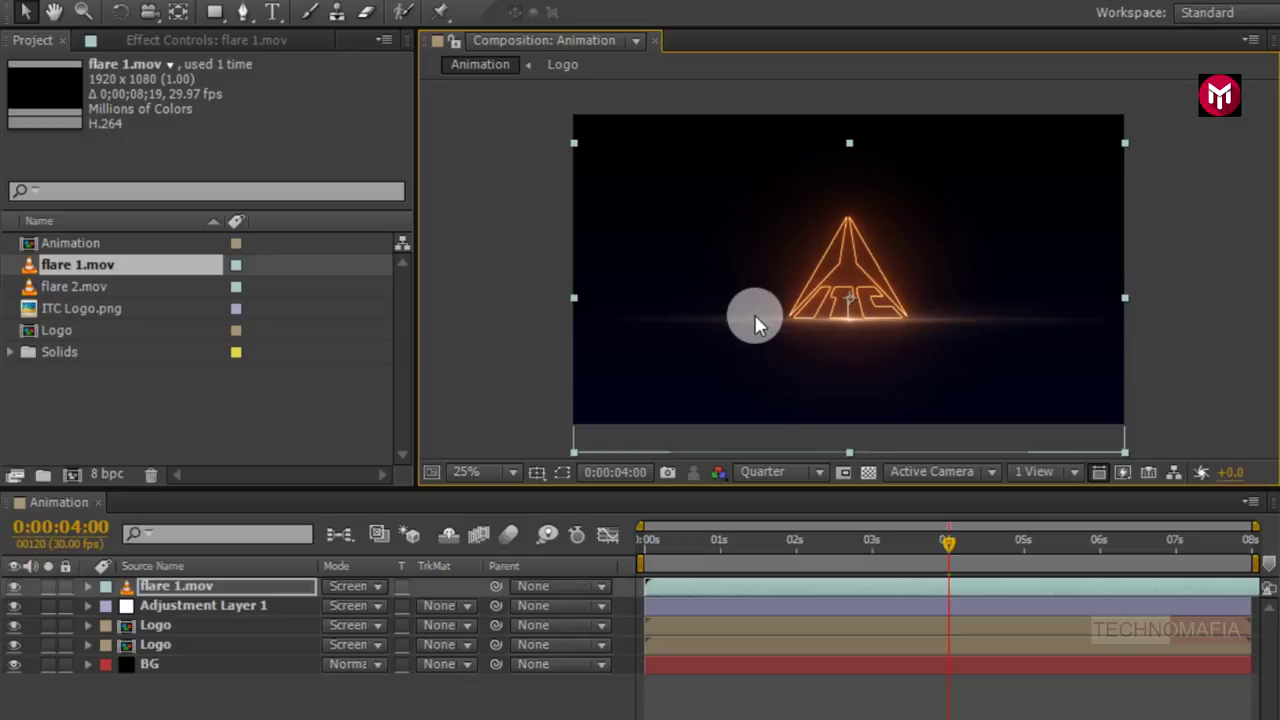
- Key flare 1.mov's Opacity from 0% at 3:00 to 100% at 3:10
key("t")
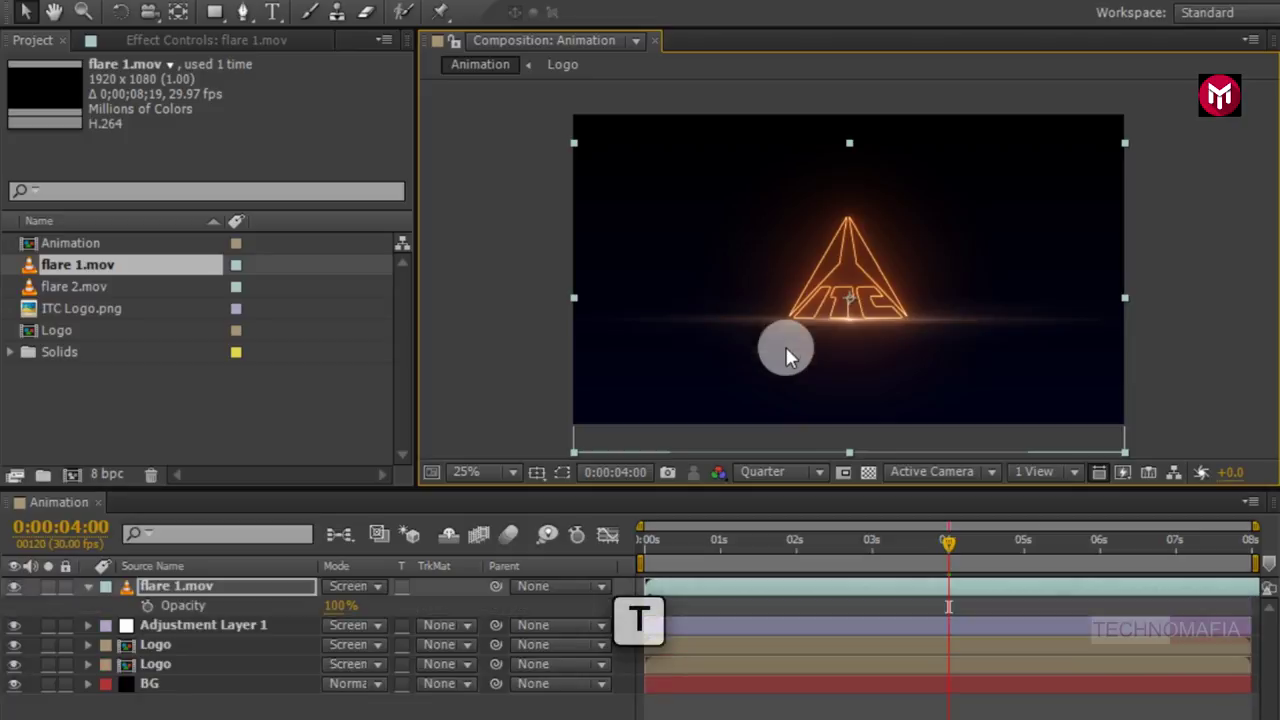
left_click(871, 545)
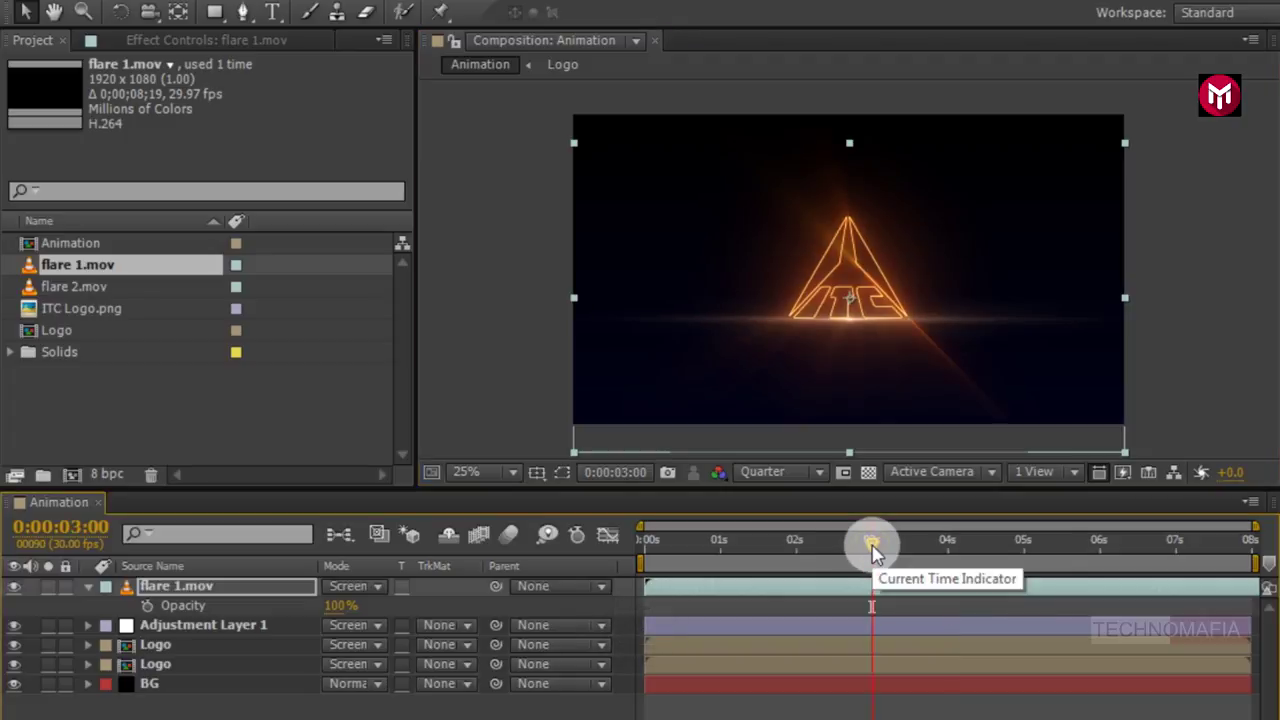
left_click(147, 606)
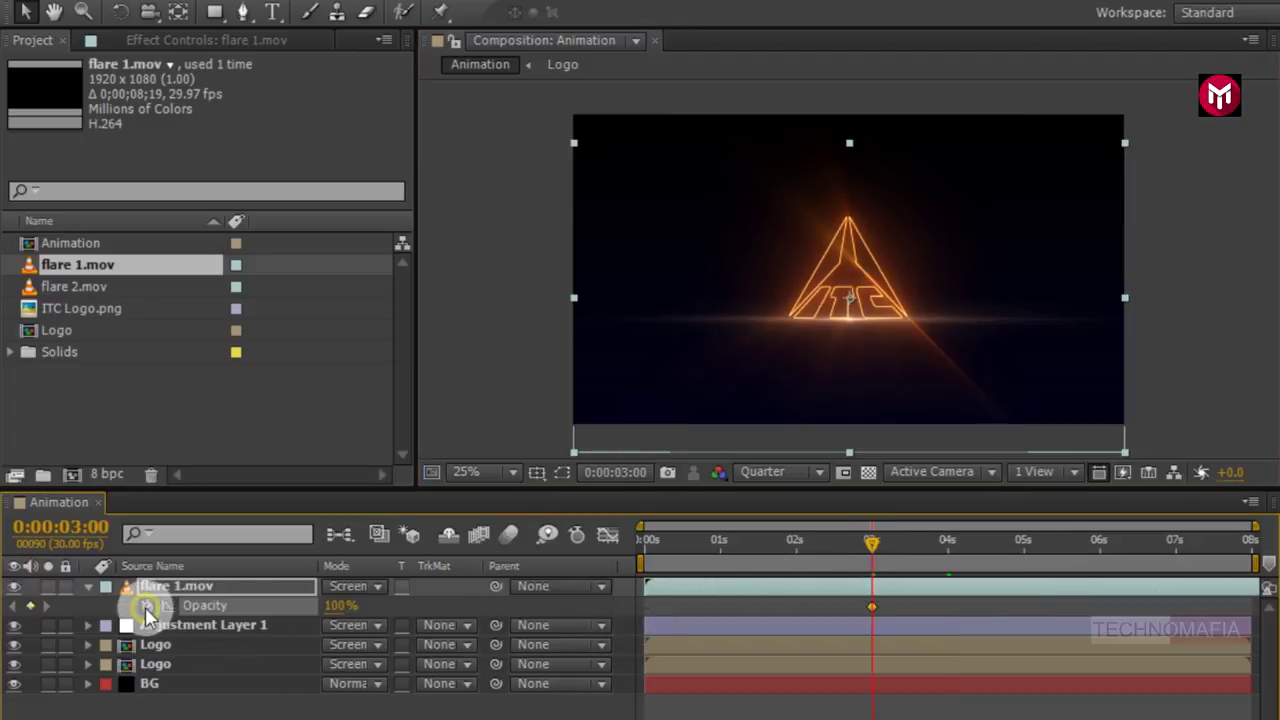
left_click(335, 612)
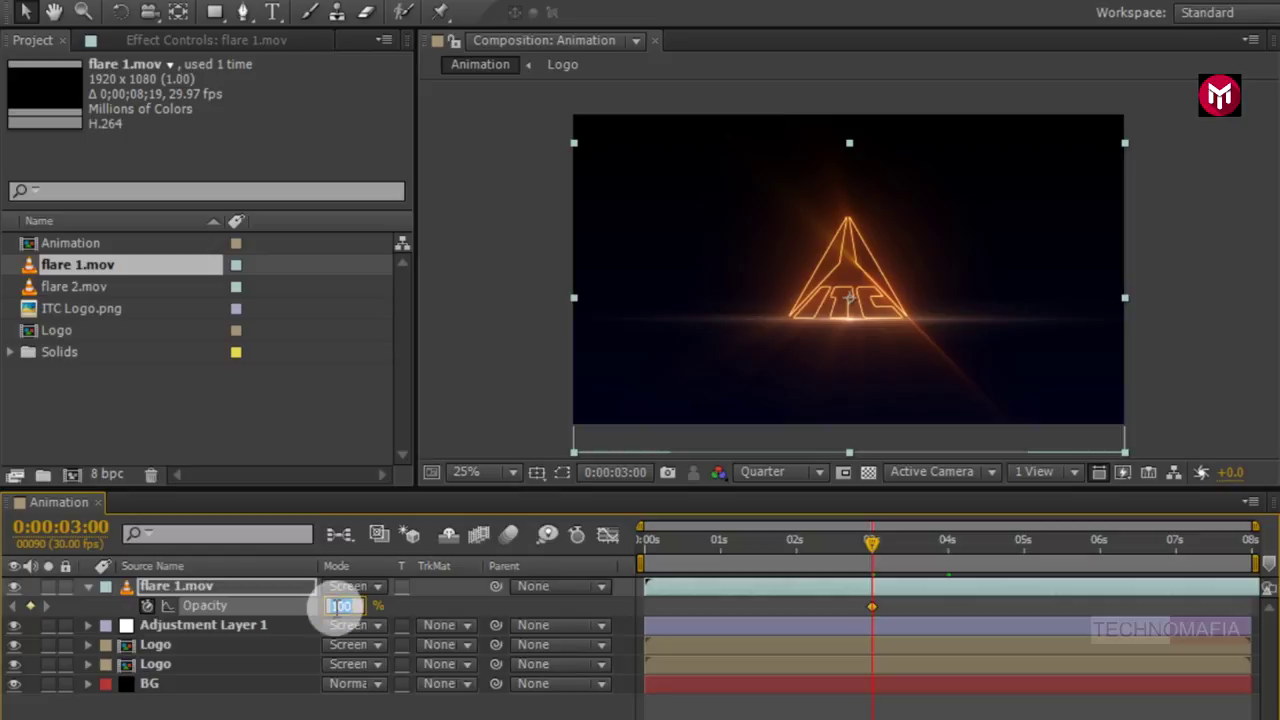
type("0")
key("Return")
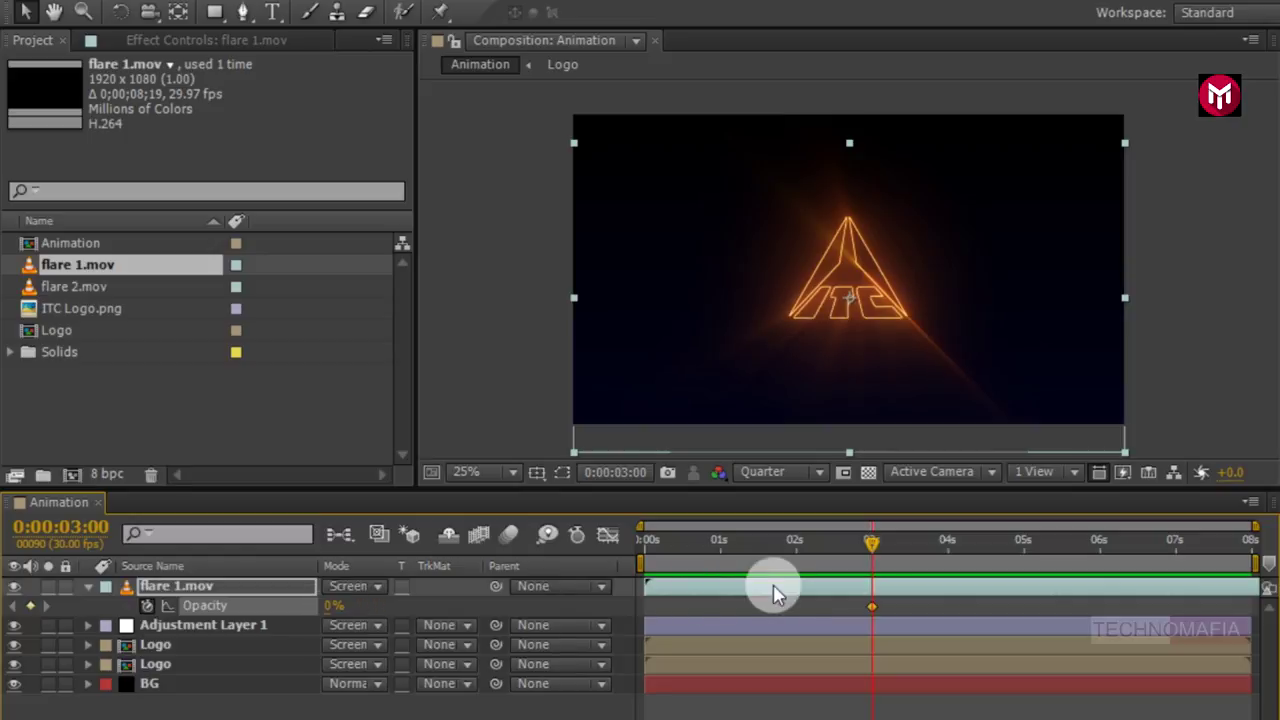
left_click(903, 543)
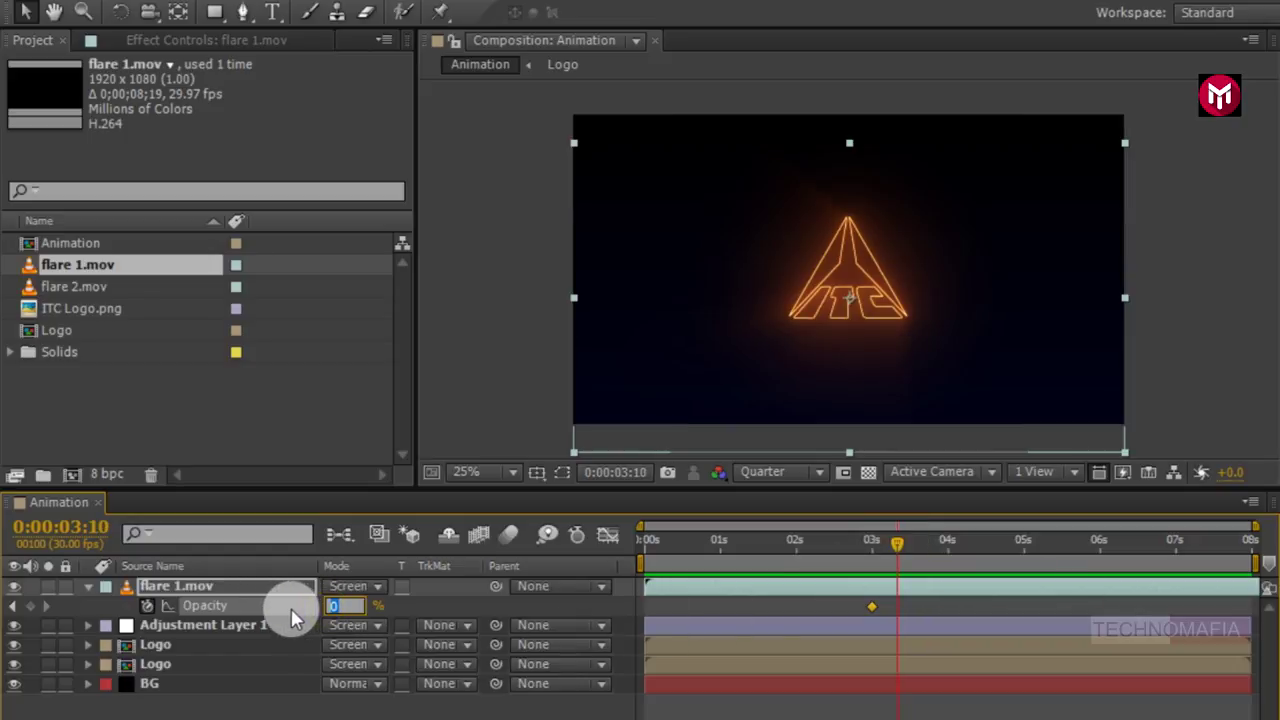
type("100")
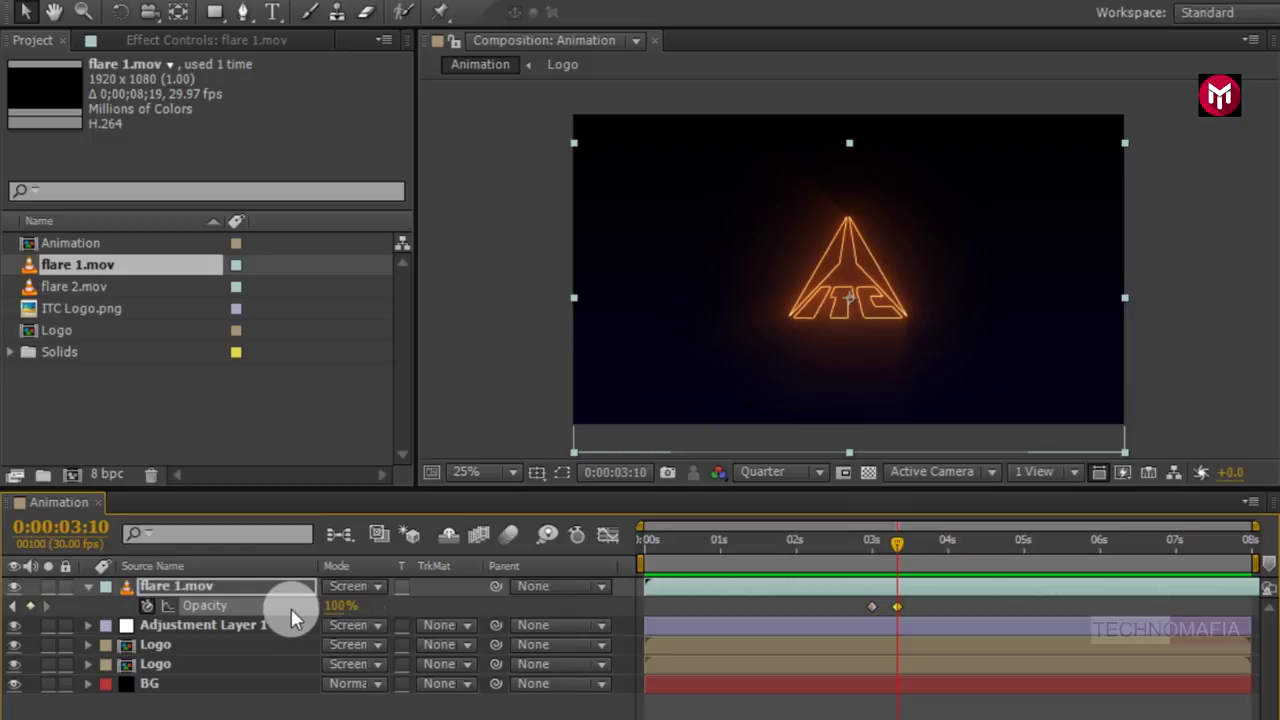
left_click(88, 587)
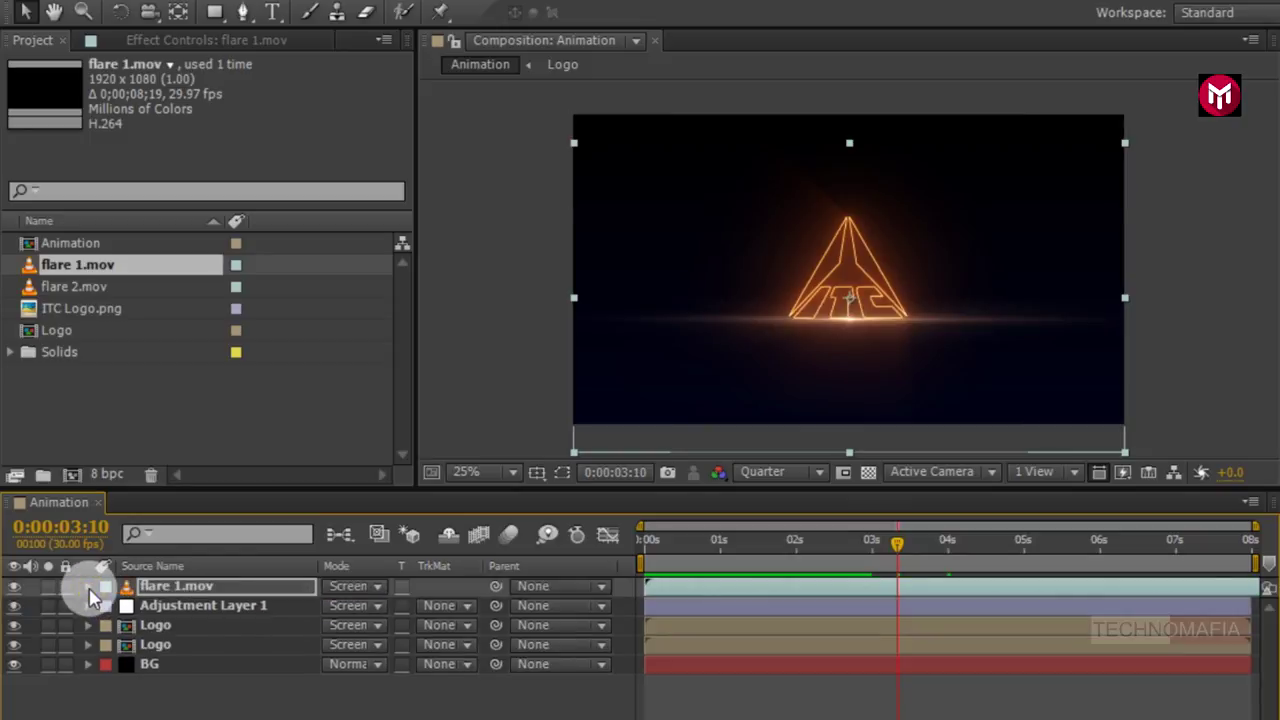
- Place flare 2.mov at the top of the layer stack in Screen blending mode
left_click_drag(86, 287, 190, 589)
left_click(346, 587)
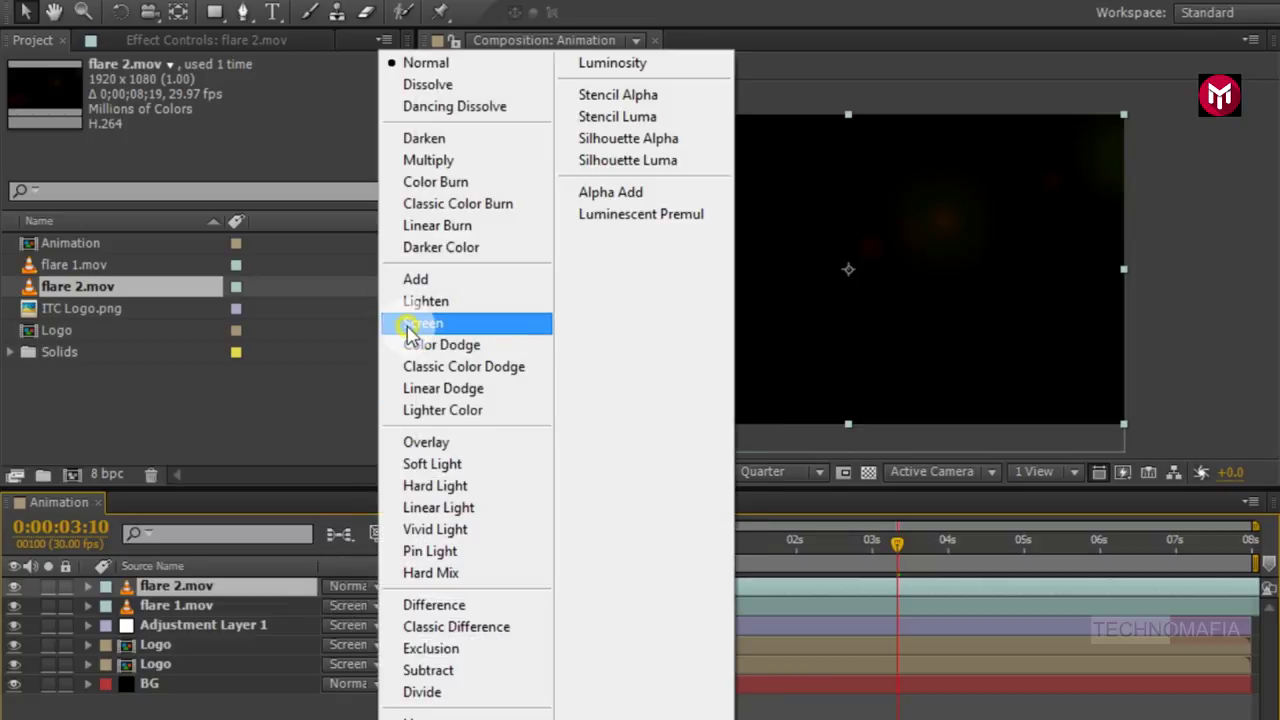
left_click(409, 323)
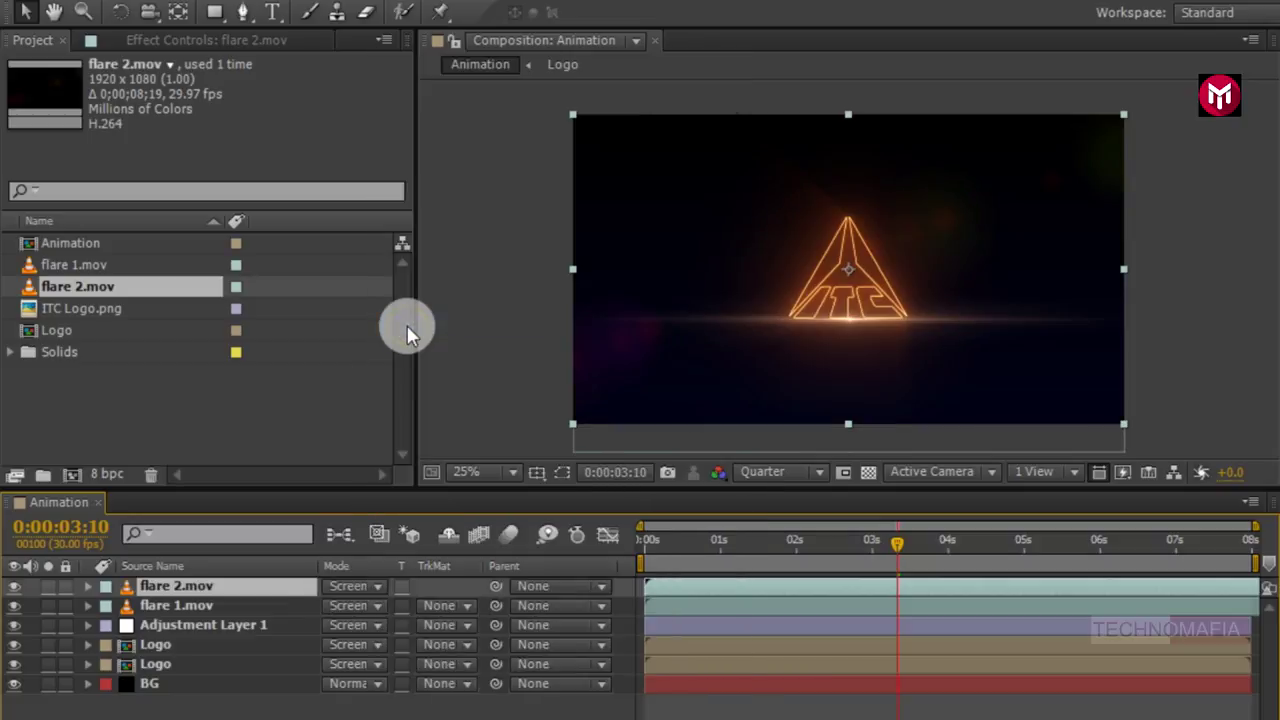
right_click(200, 712)
- Add Adjustment Layer 2 on top with Curves pulled slightly down to darken everything
mouse_move(300, 470)
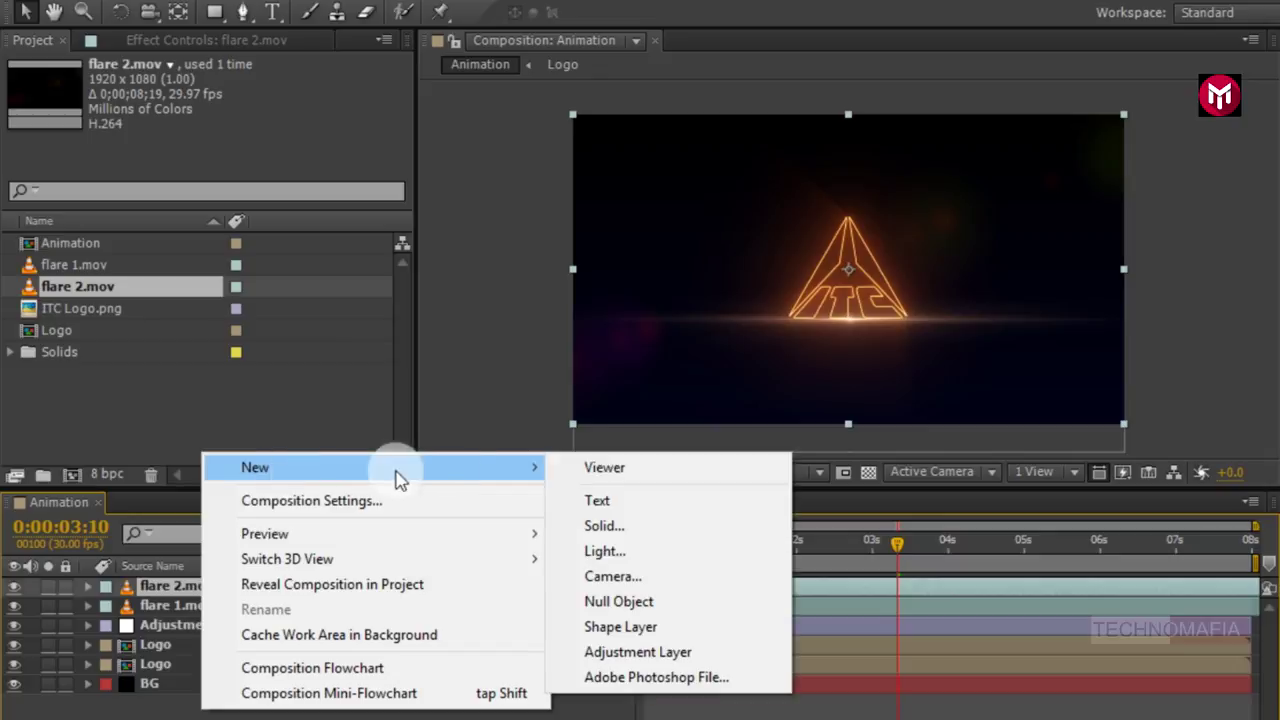
left_click(608, 652)
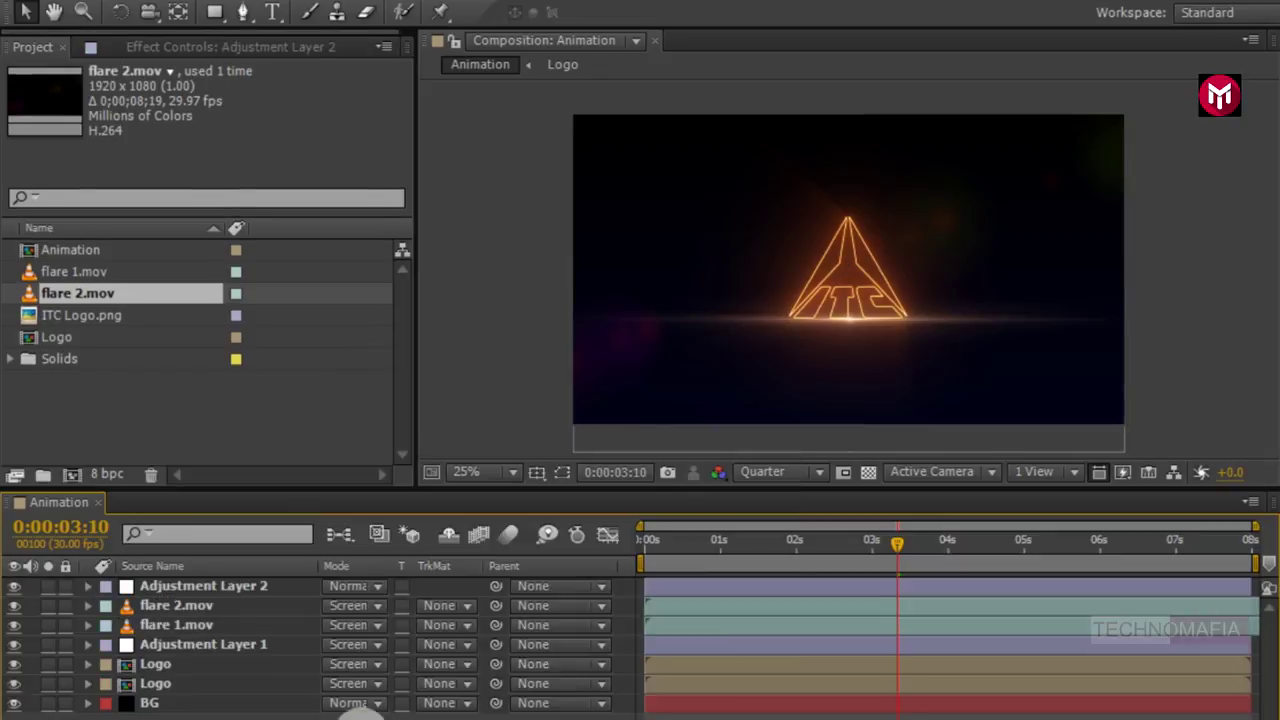
left_click(260, 588)
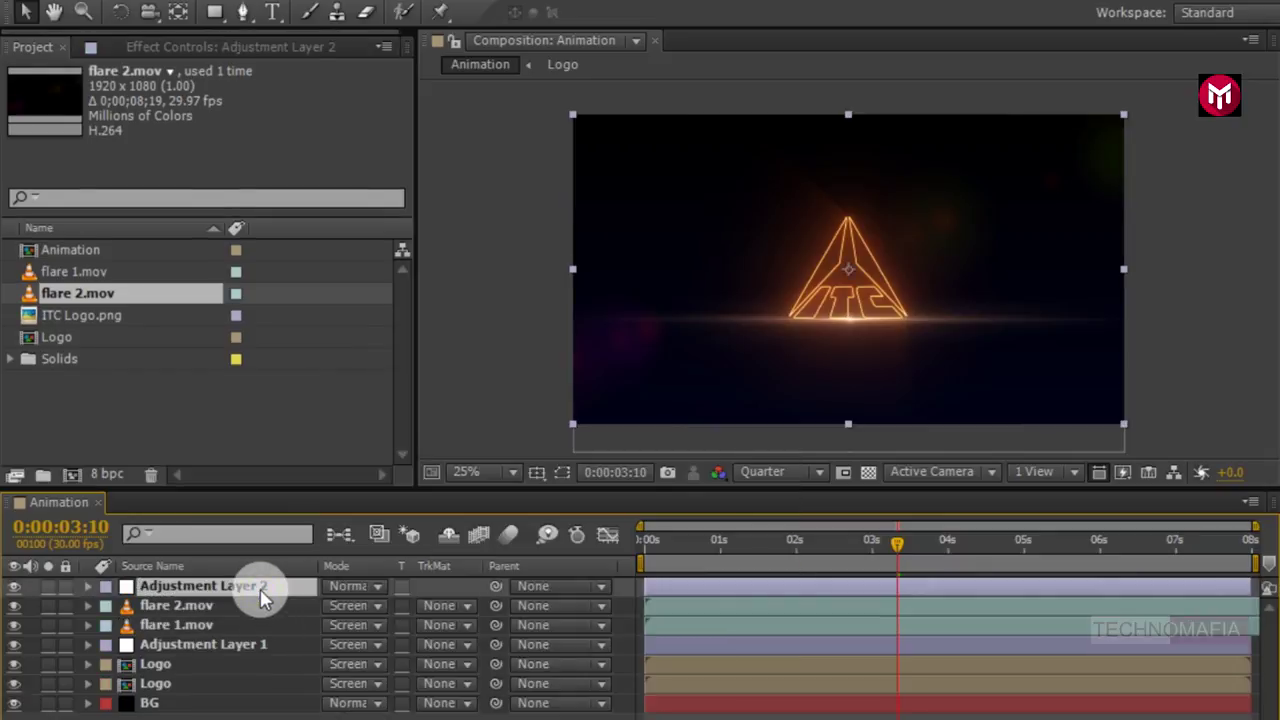
left_click(1000, 70)
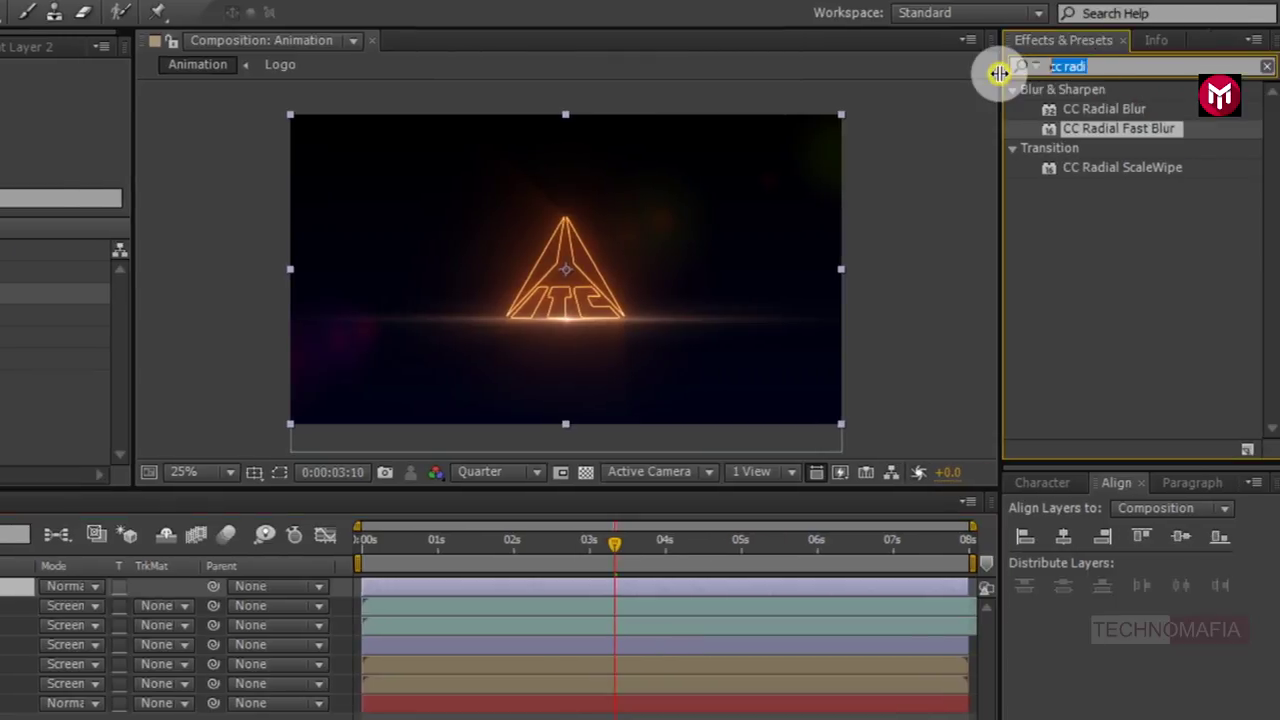
type("curves")
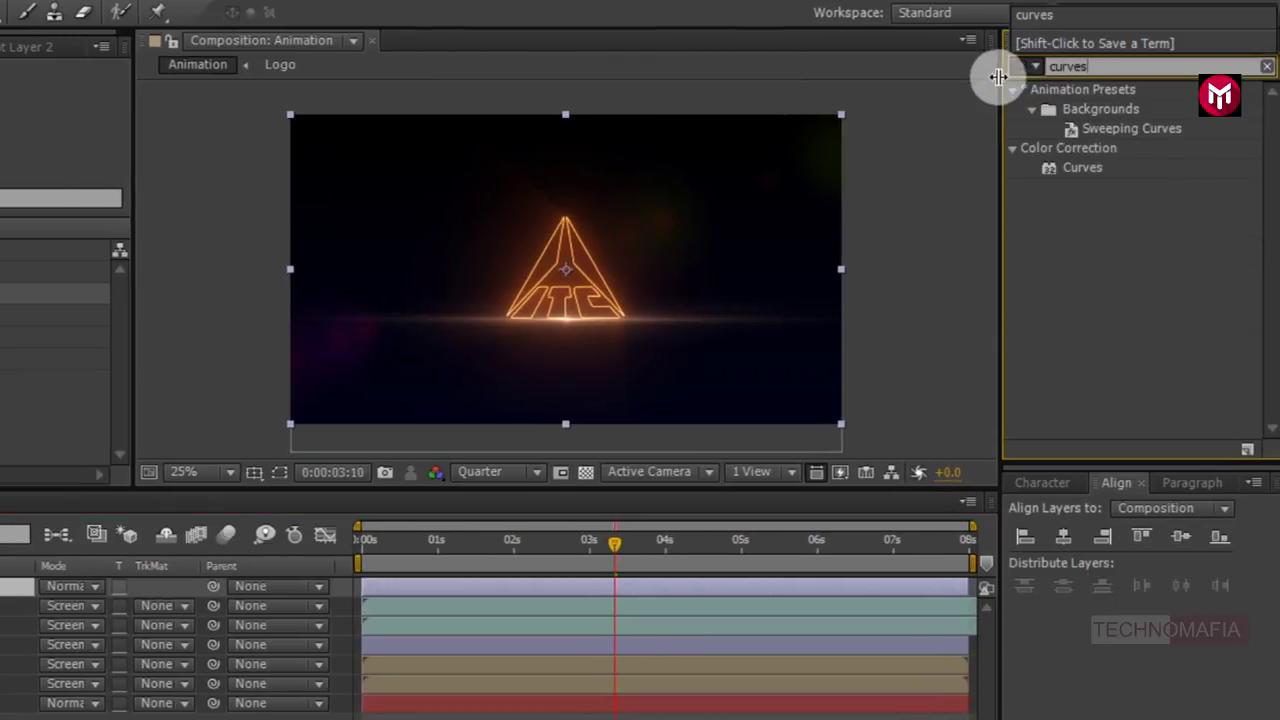
double_click(1076, 168)
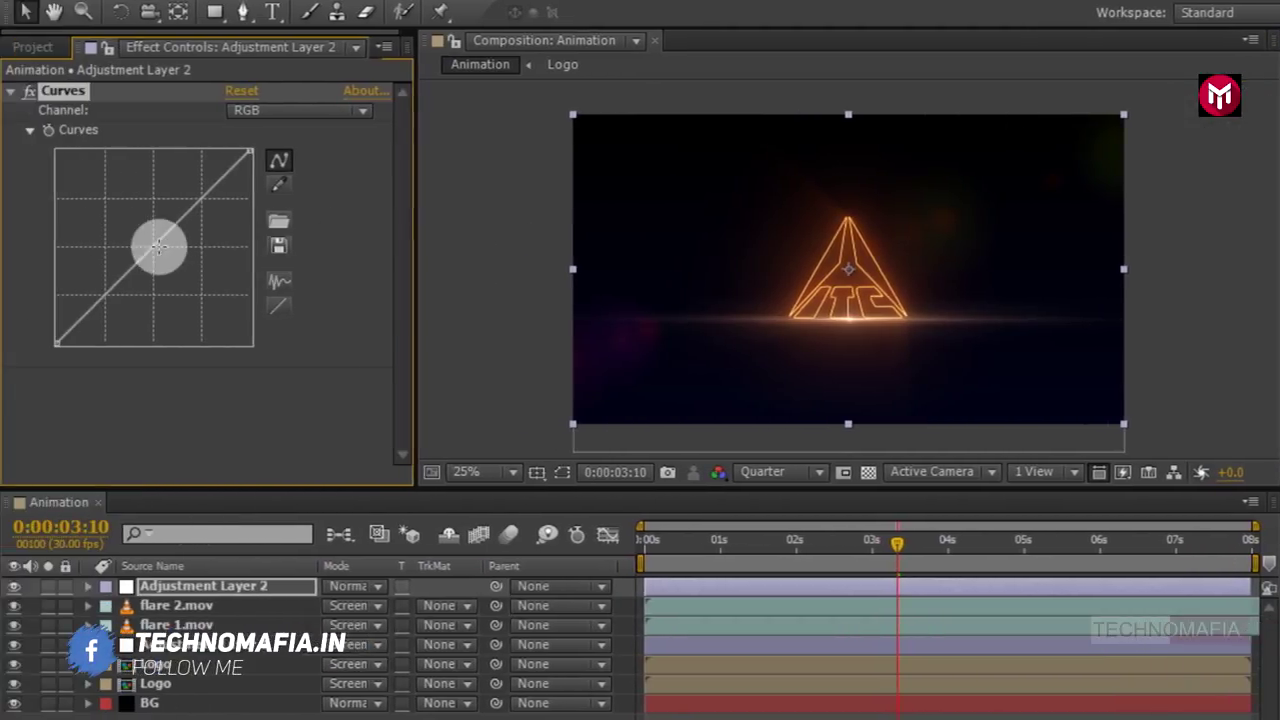
left_click(152, 254)
left_click_drag(152, 254, 150, 257)
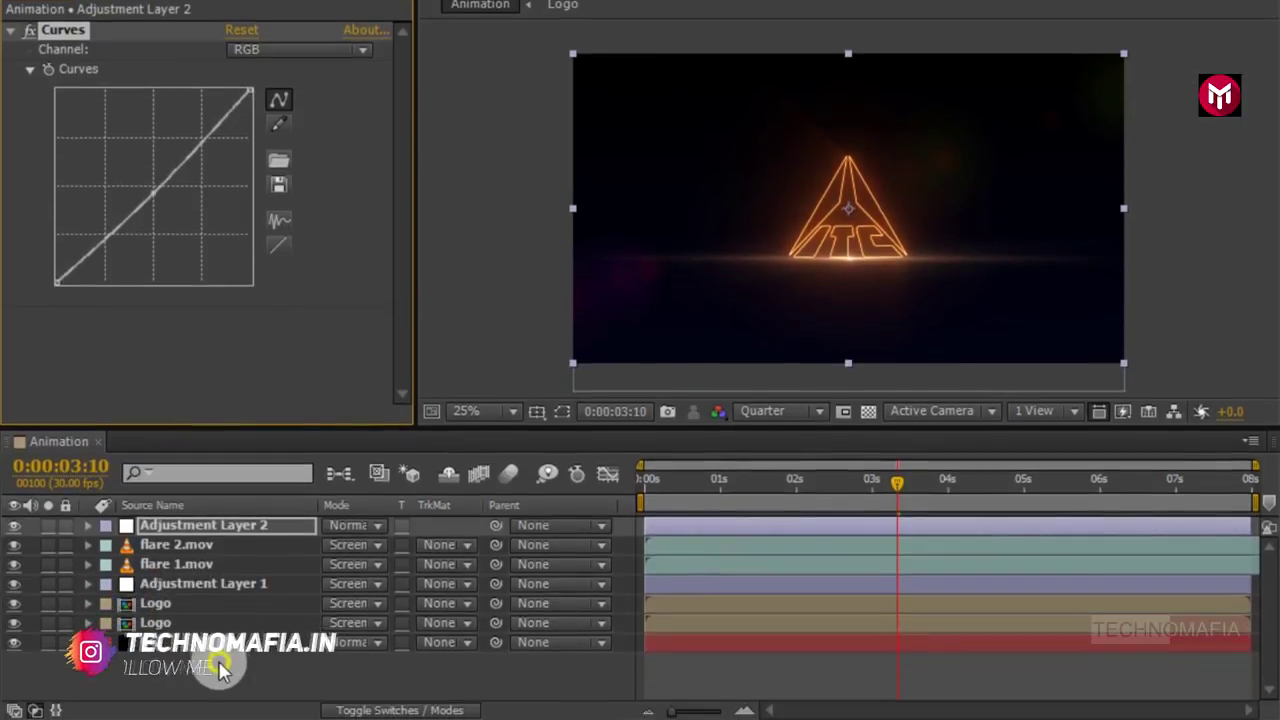
- Add a 50mm Camera 1 and turn on the 3D Layer switch for the Logo layer
right_click(220, 685)
mouse_move(314, 423)
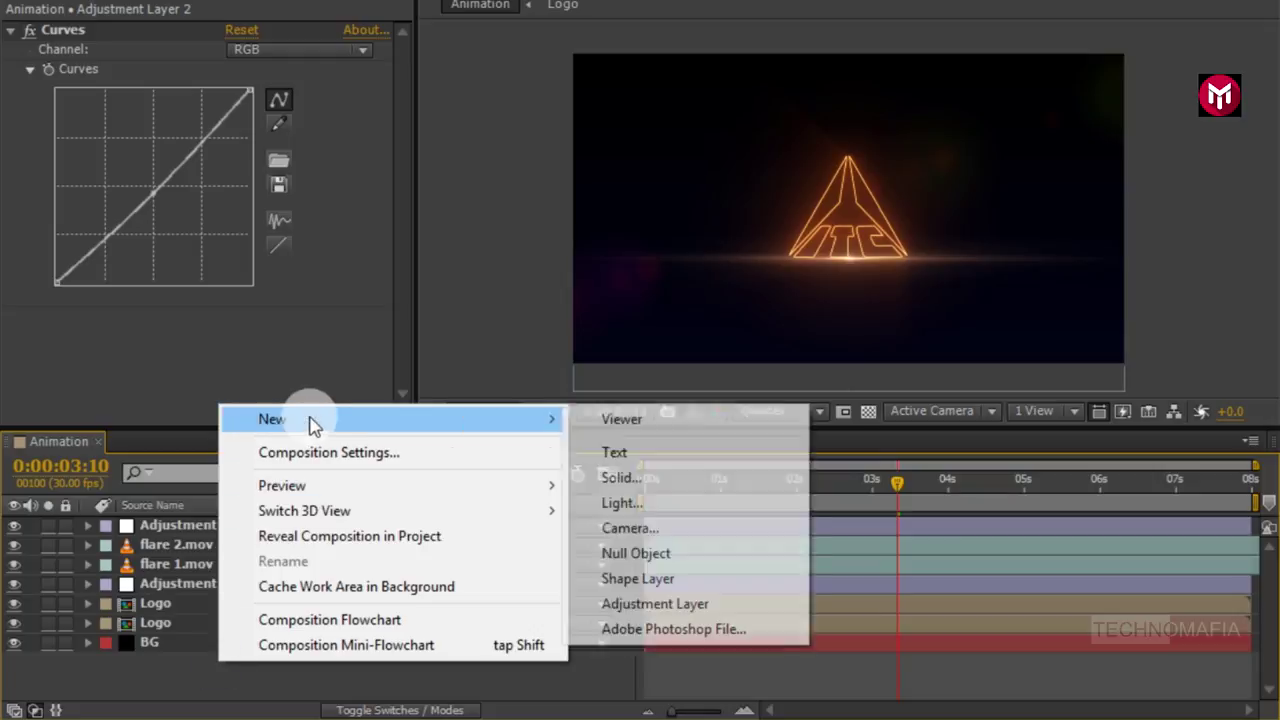
left_click(630, 530)
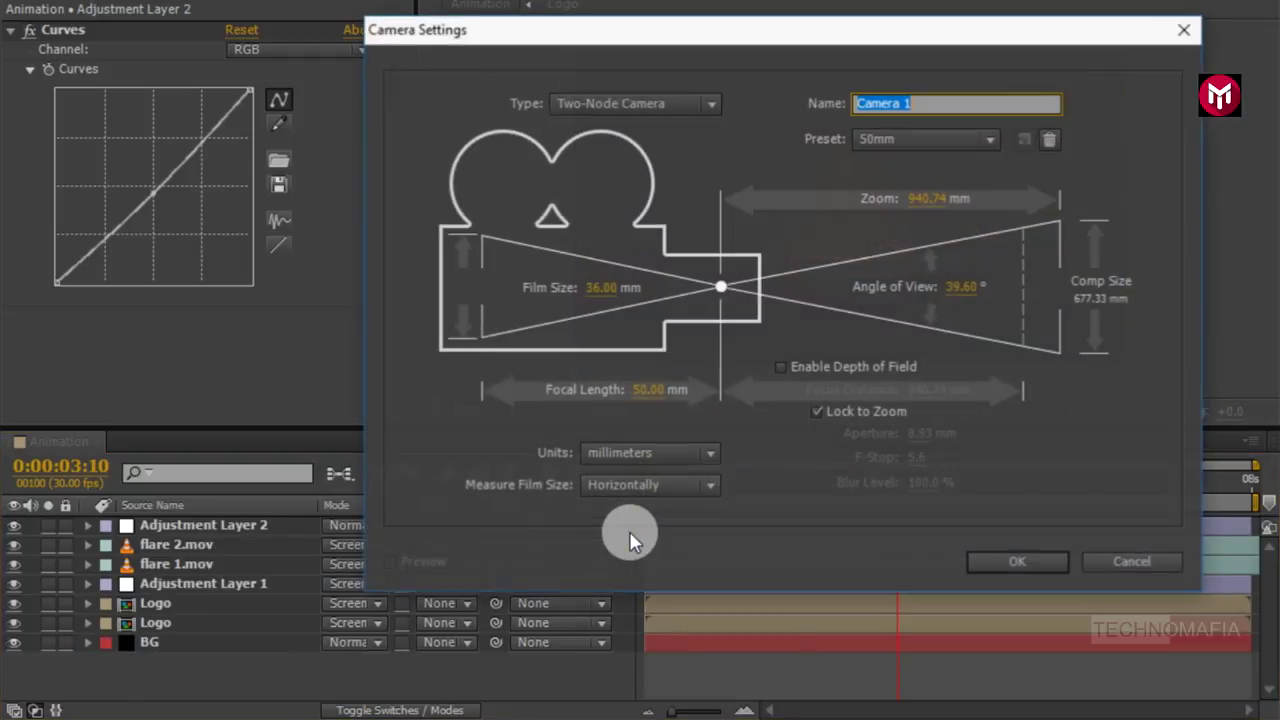
left_click(990, 559)
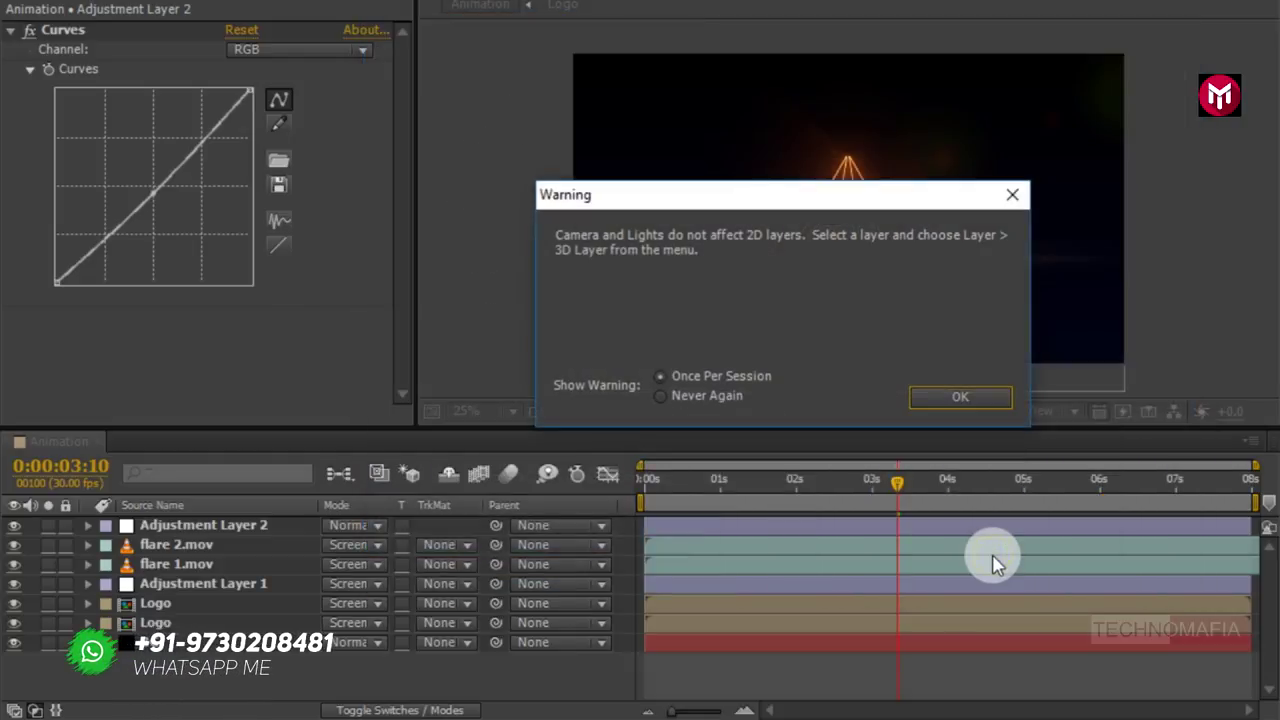
left_click(945, 399)
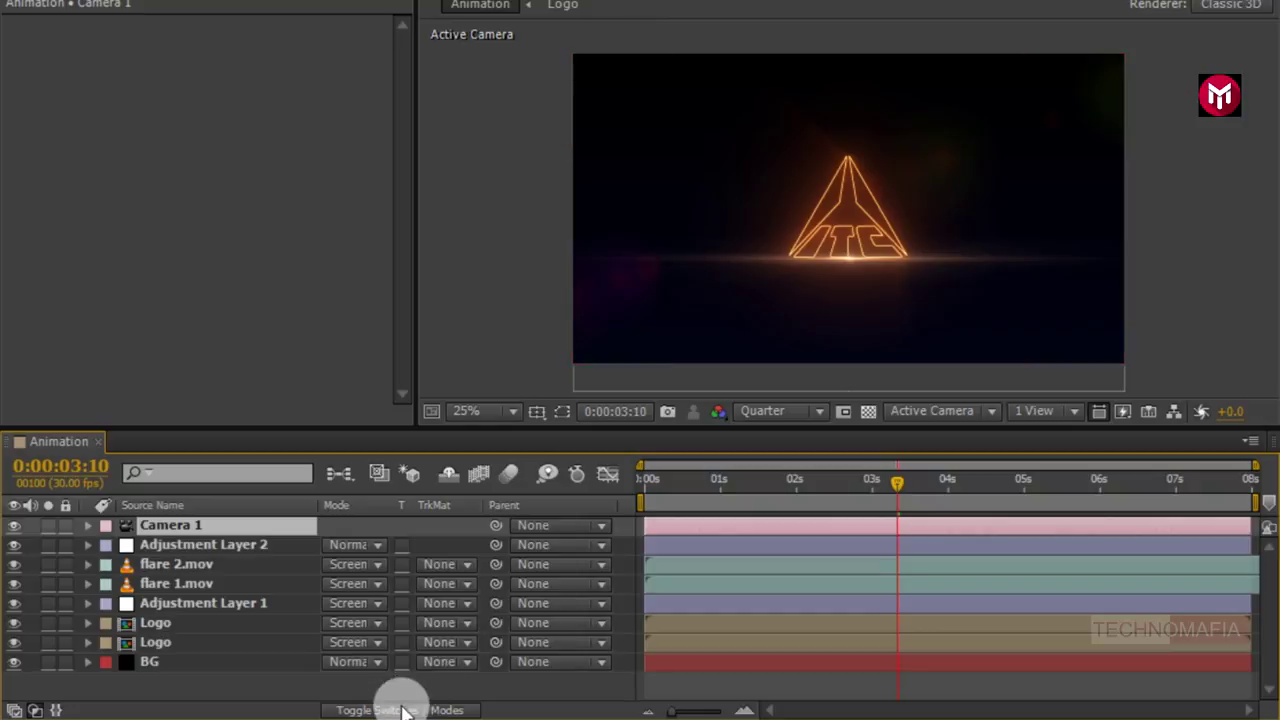
left_click(399, 709)
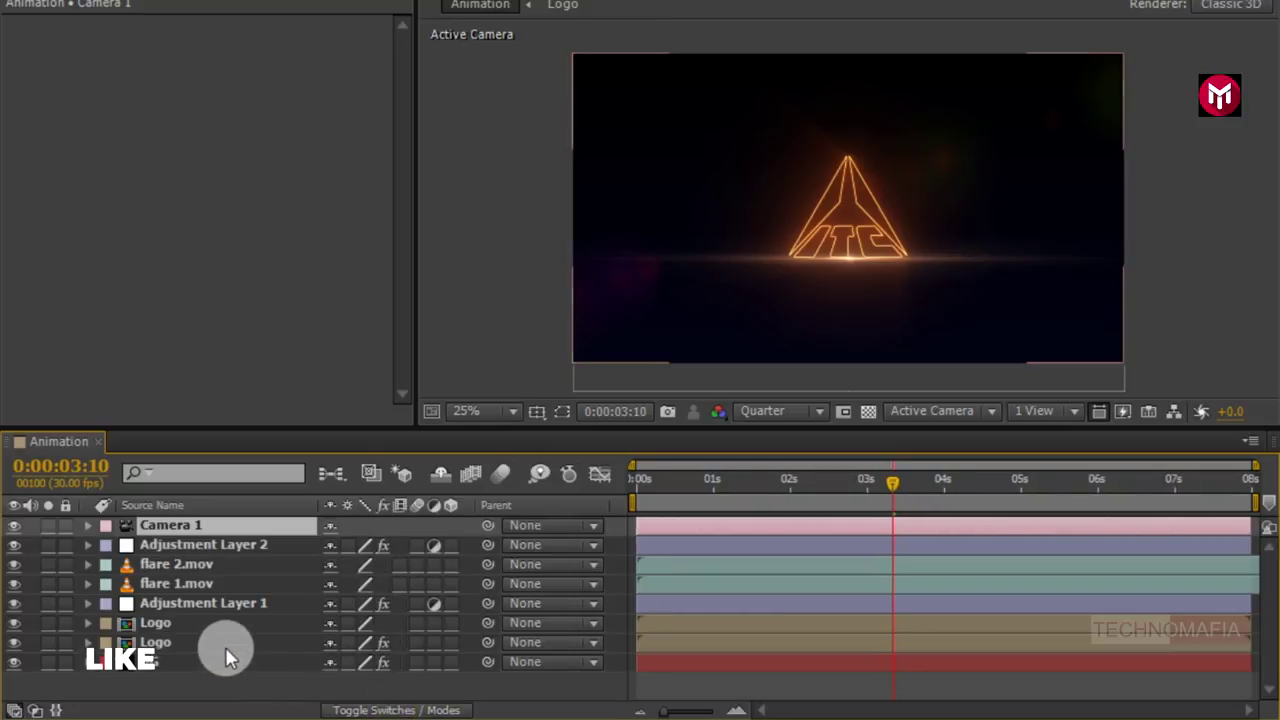
left_click(449, 628)
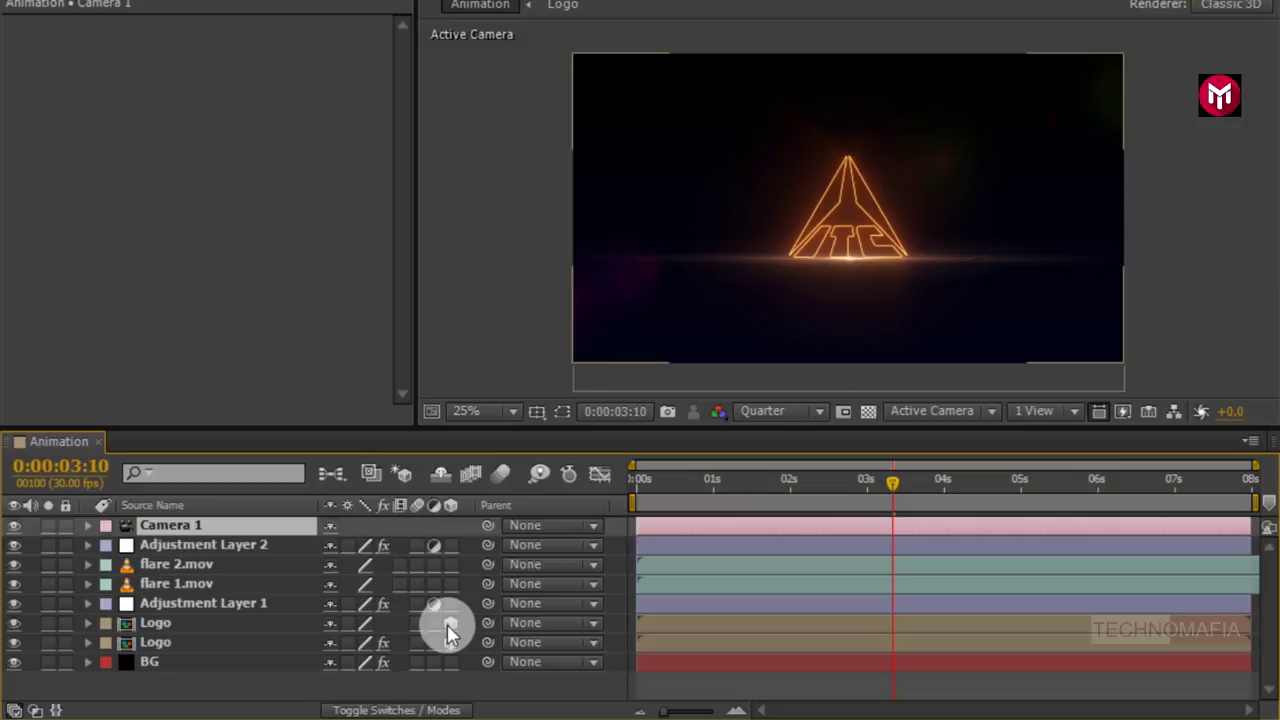
- Add a new Null Object layer, Null 1, and make it 3D
right_click(260, 680)
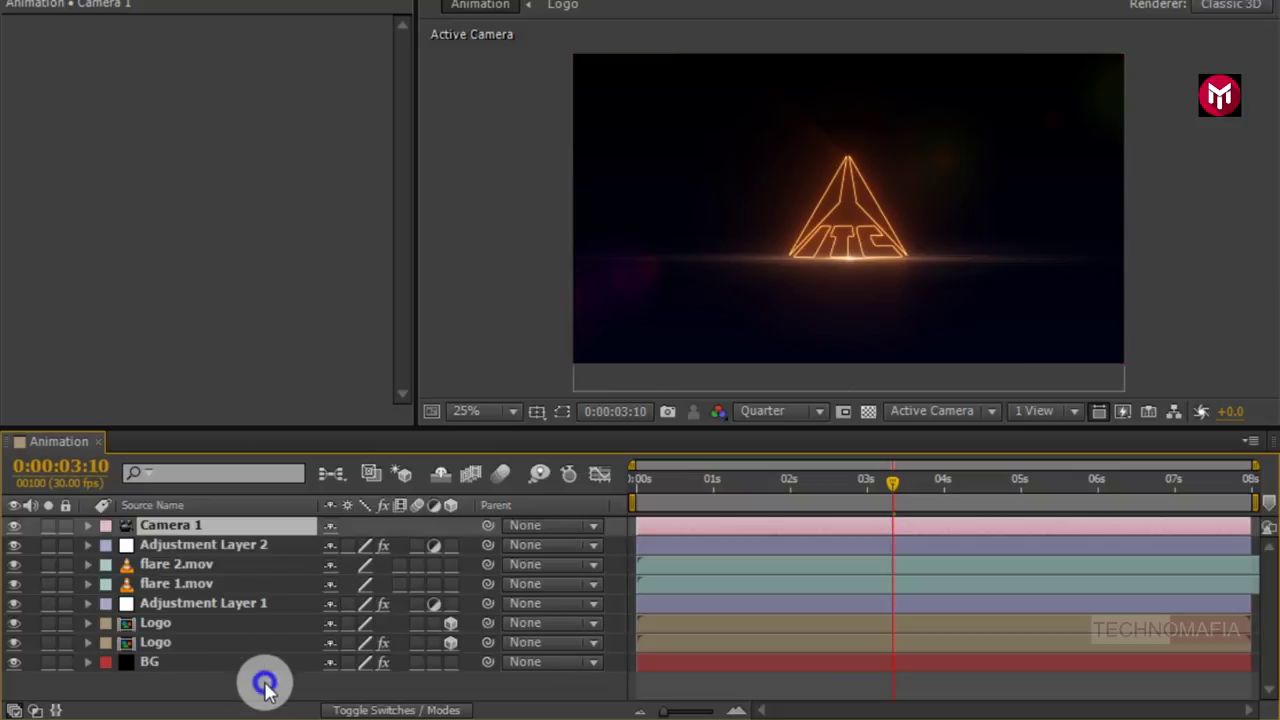
mouse_move(354, 442)
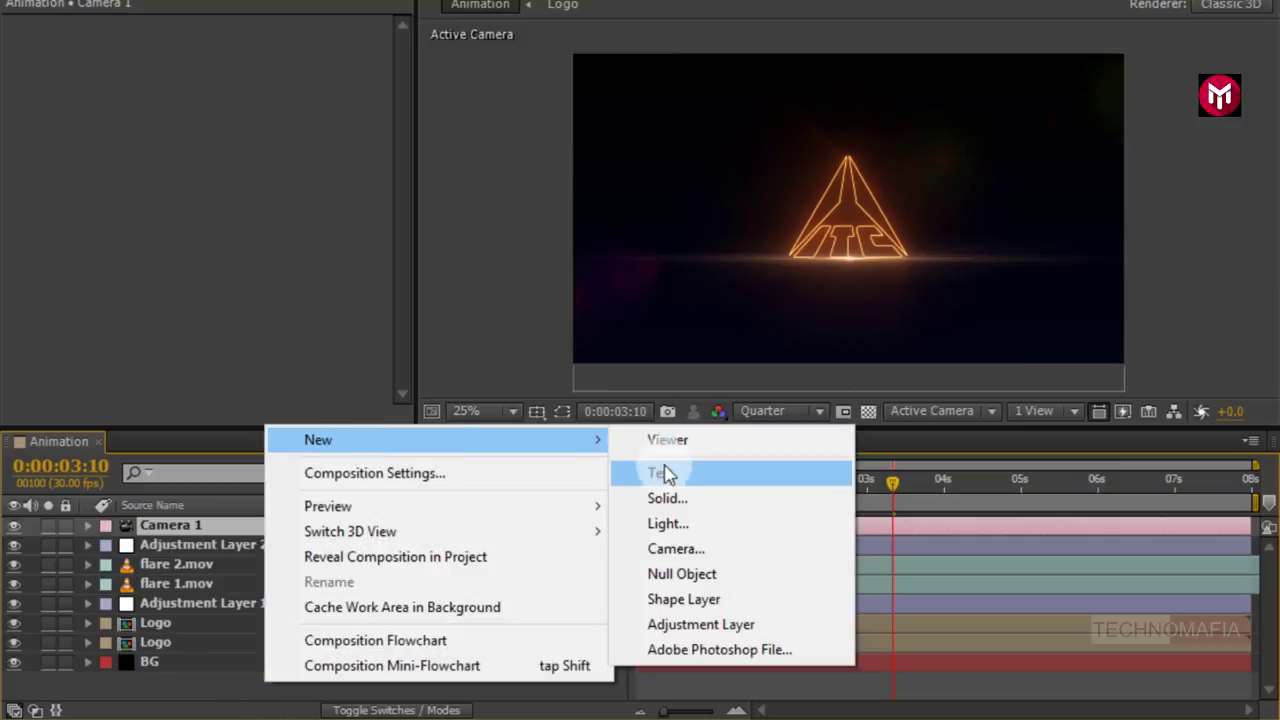
left_click(677, 576)
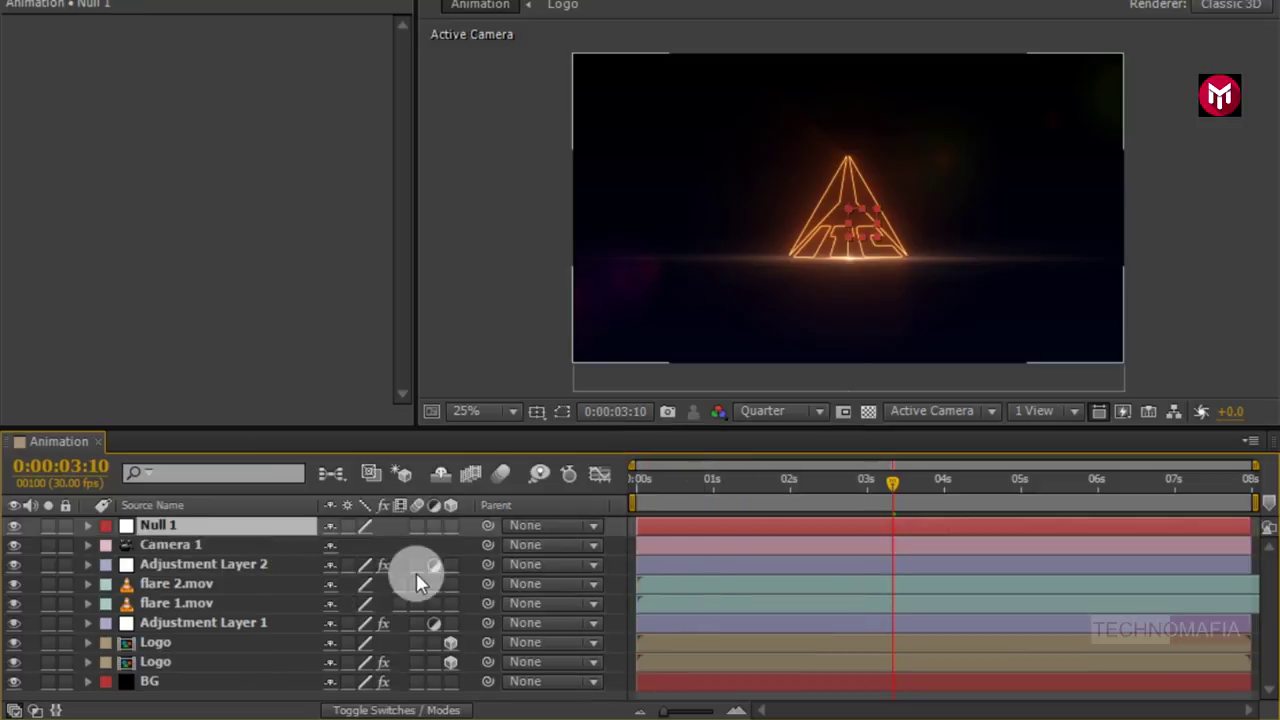
left_click(451, 525)
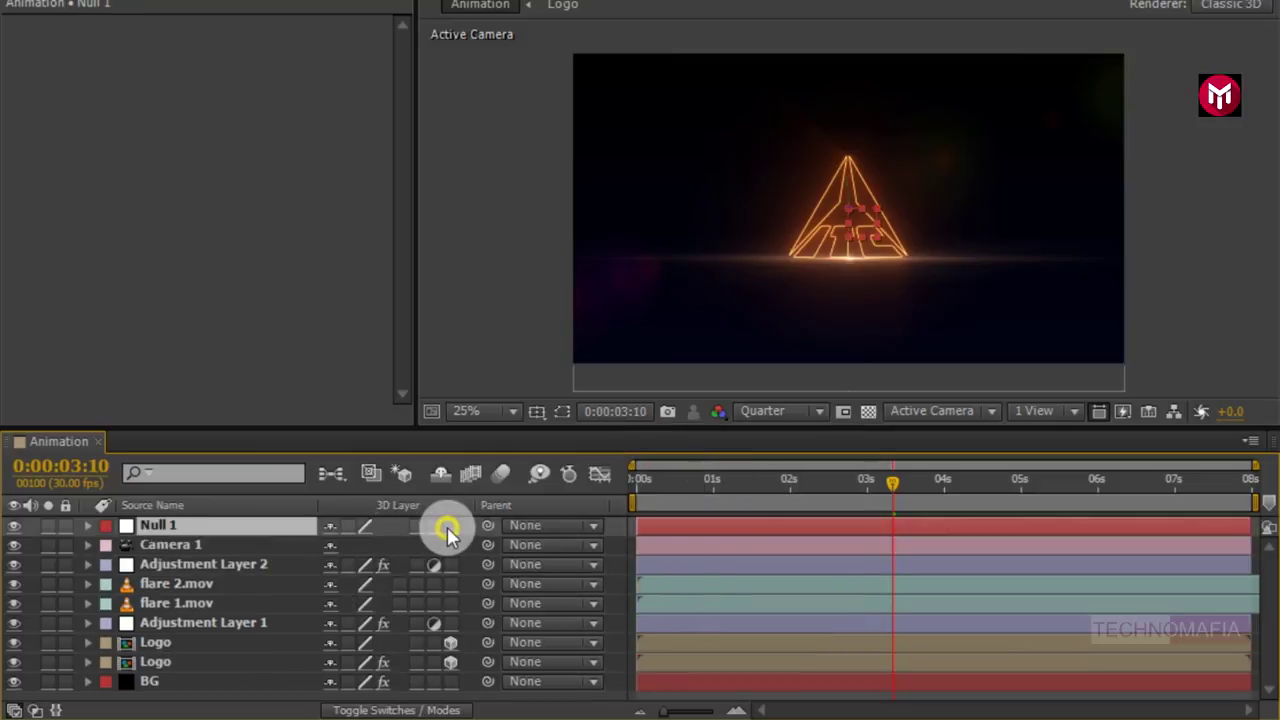
- Parent Camera 1 to Null 1 and return to 0s
left_click(208, 547)
left_click(518, 545)
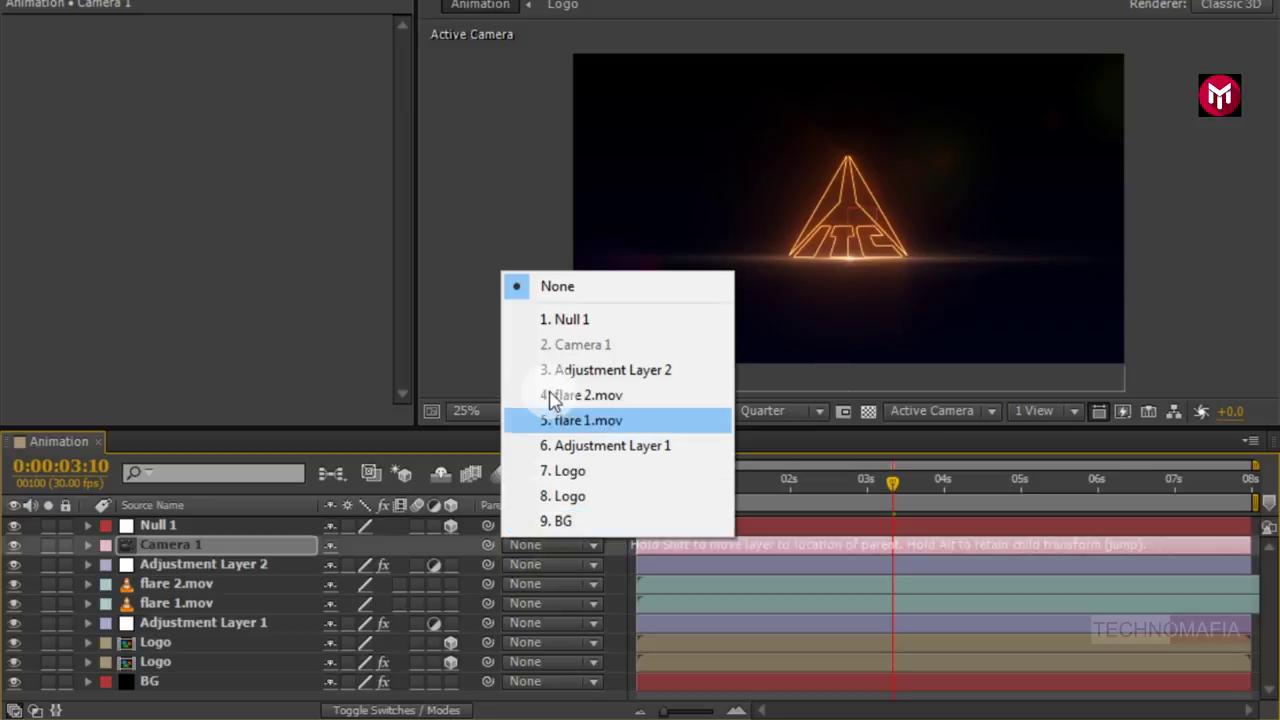
left_click(551, 321)
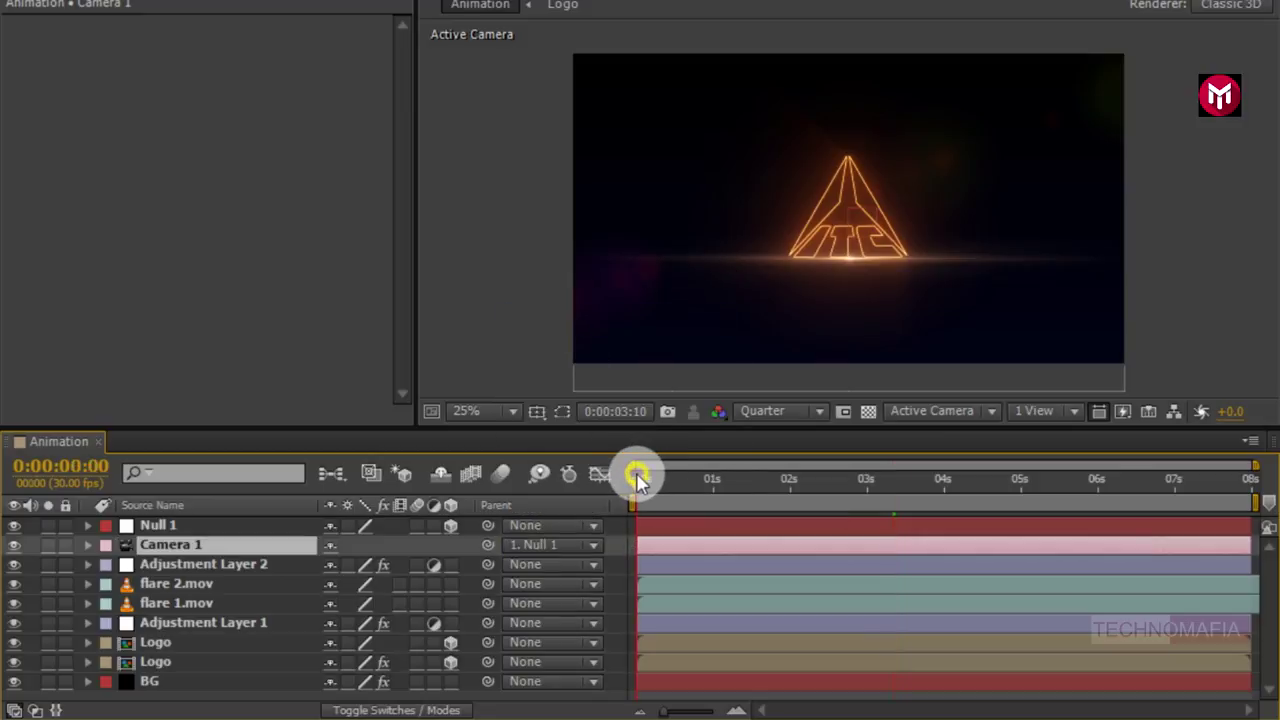
left_click(641, 482)
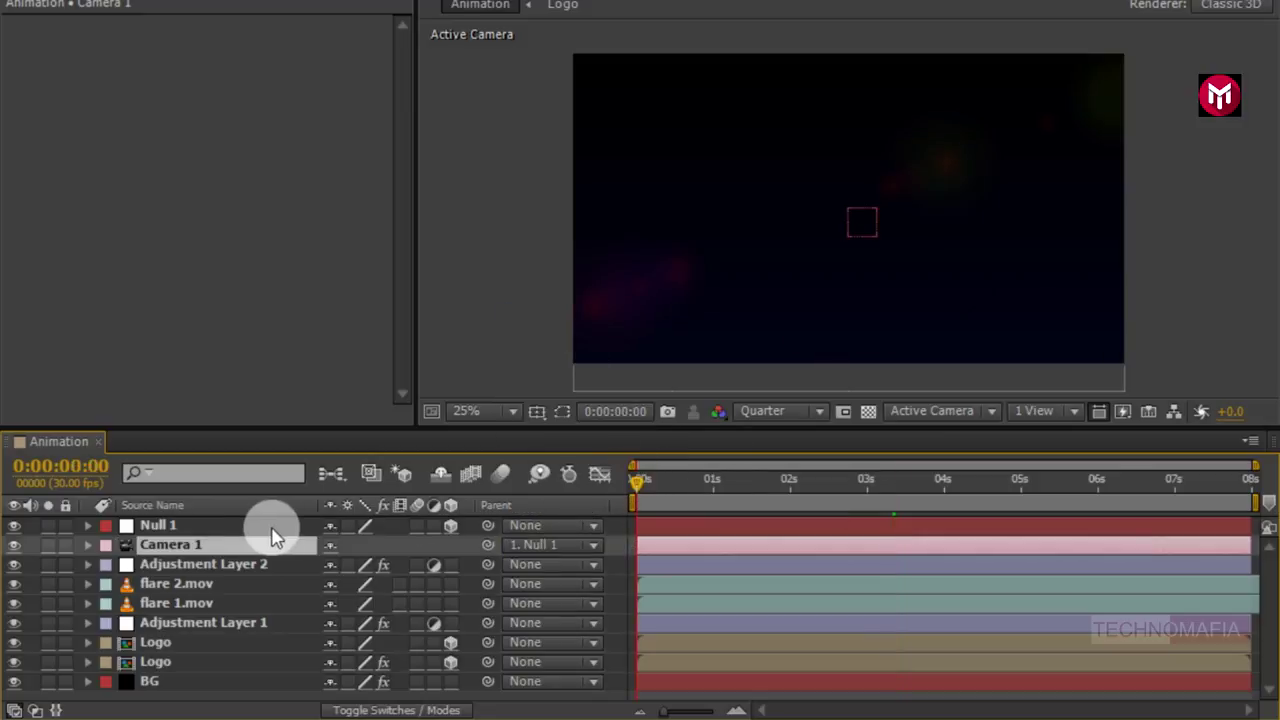
- Set a starting Position keyframe for Null 1 at 0s with Z at 0
left_click(212, 527)
key("p")
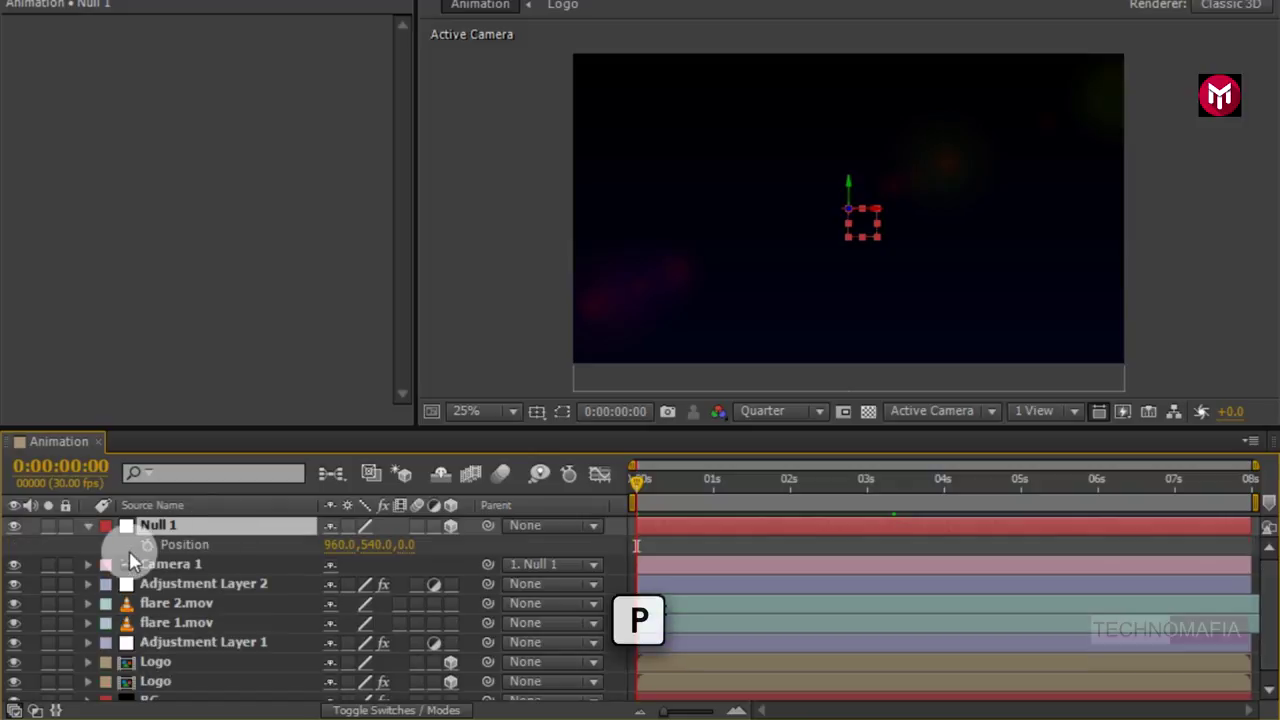
left_click(147, 545)
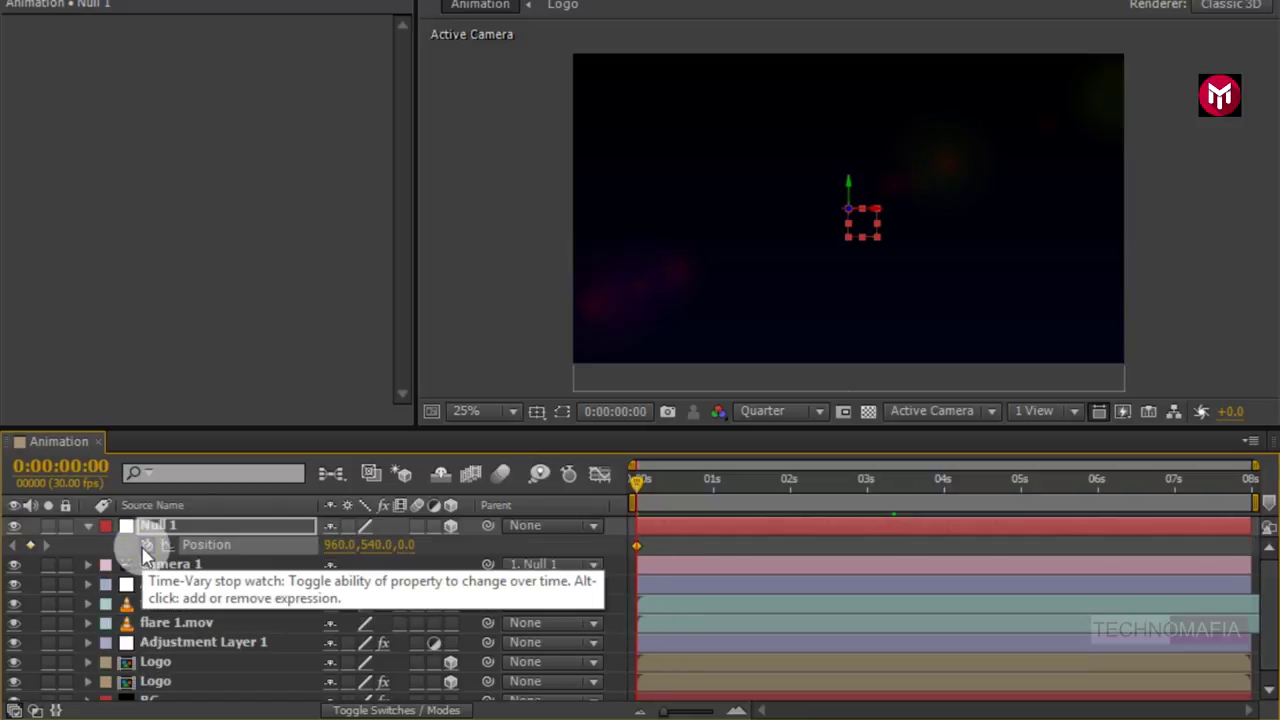
- Keyframe Null 1's Position Z to 218 on the last frame, 0:00:07:29
left_click(1245, 482)
left_click_drag(1248, 482, 1251, 478)
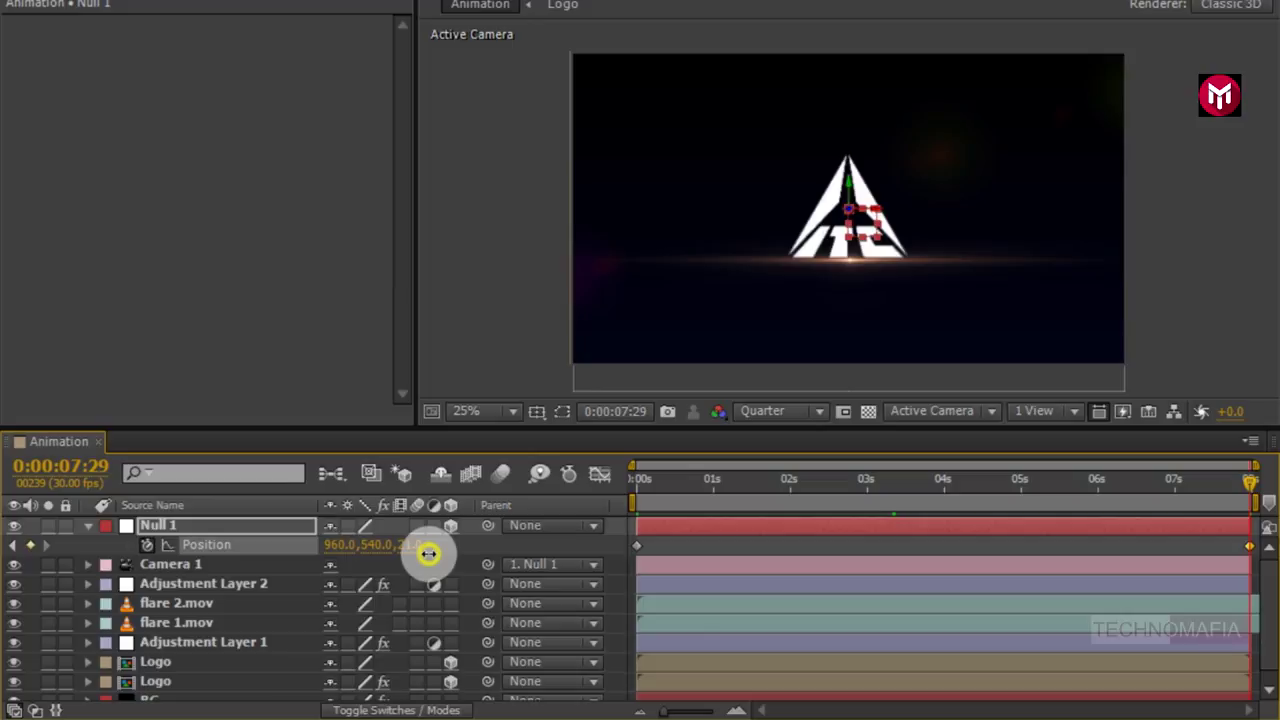
left_click_drag(428, 553, 555, 553)
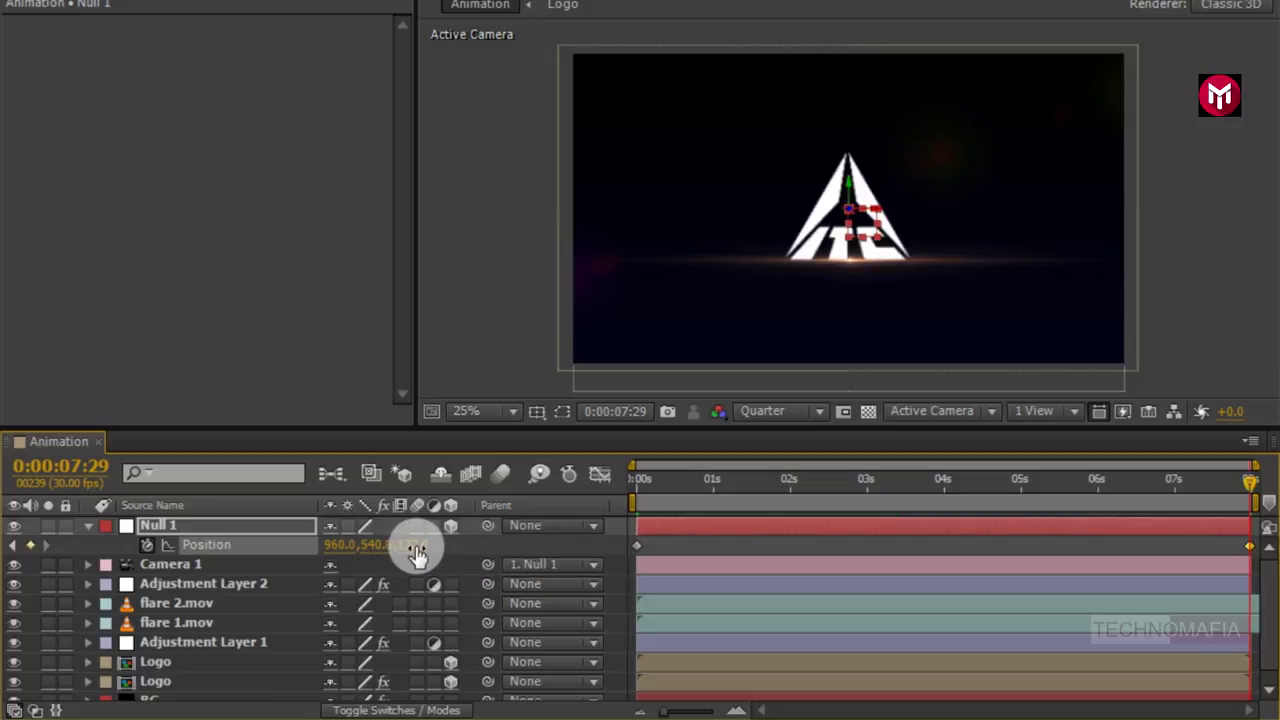
left_click_drag(411, 544, 513, 546)
left_click(634, 481)
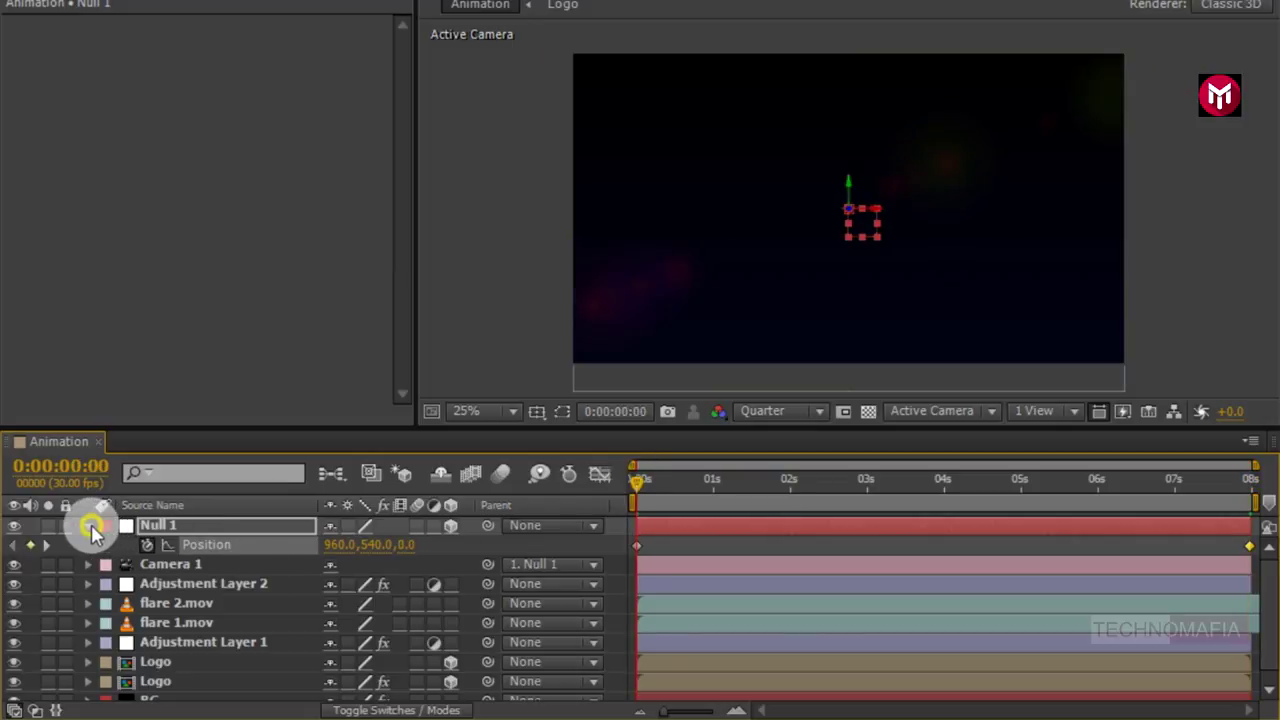
left_click(90, 528)
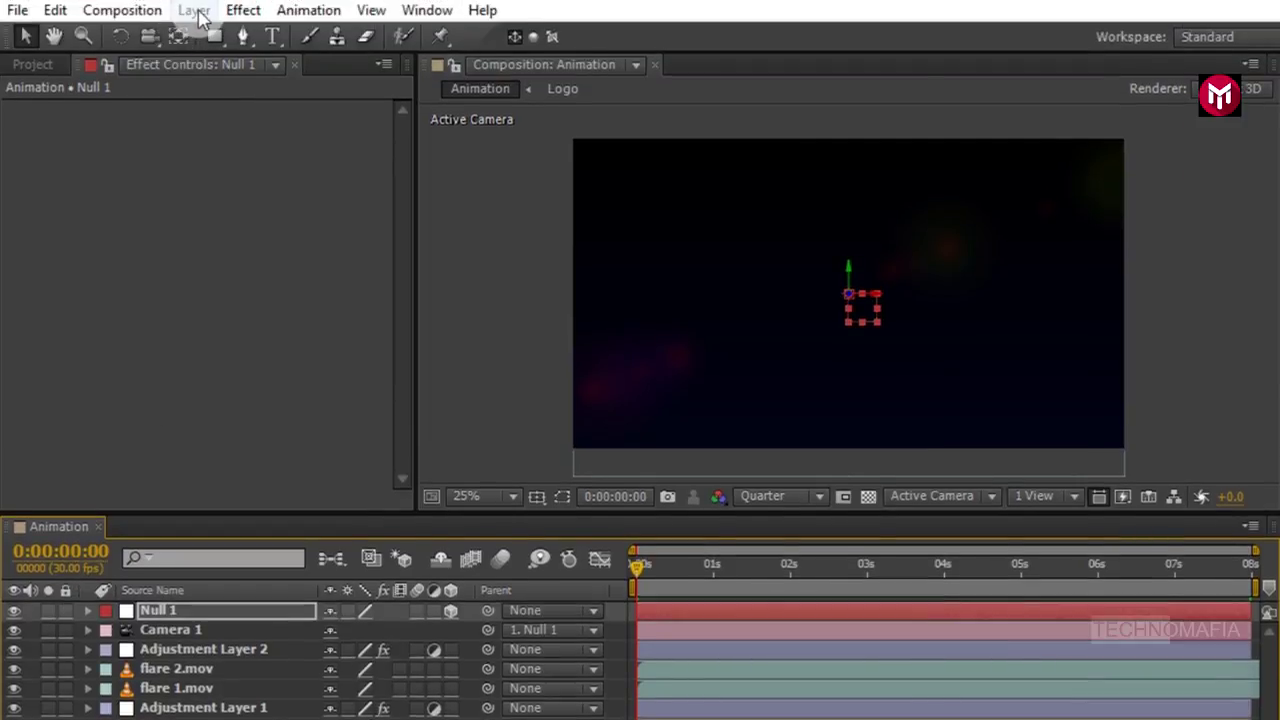
left_click(194, 10)
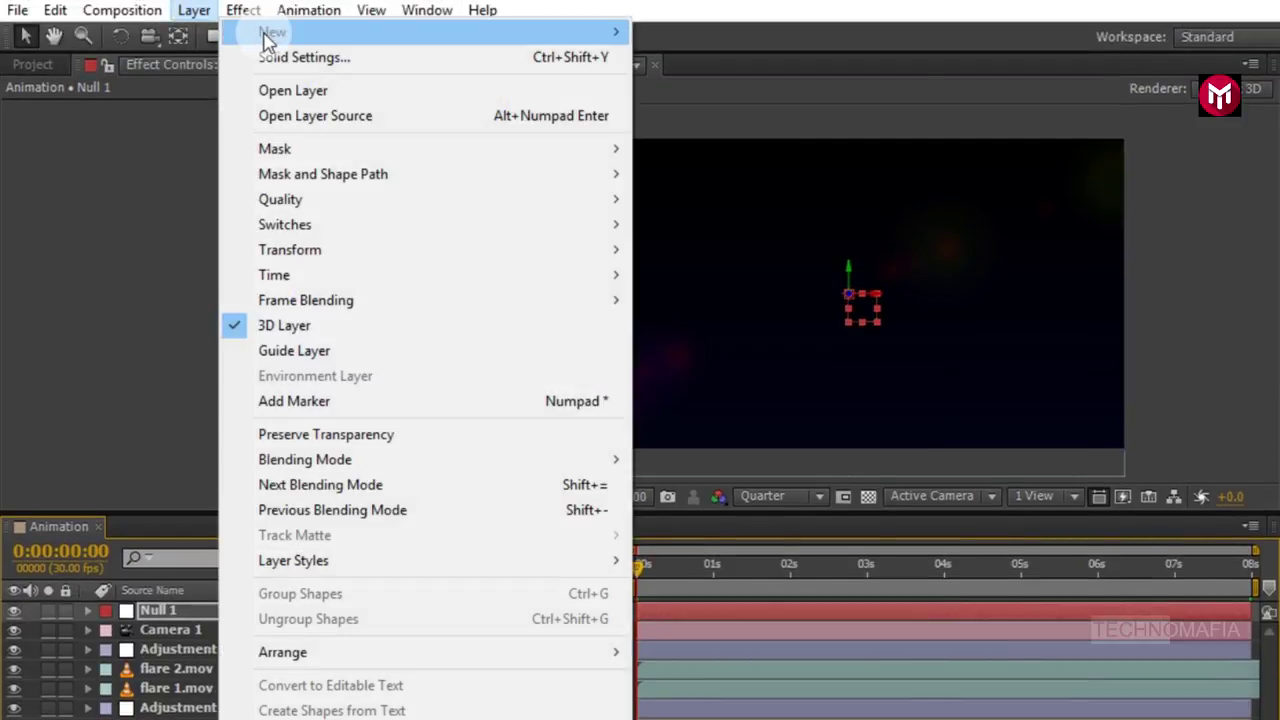
- Create a black 1920x1080 solid layer named Frame
mouse_move(497, 40)
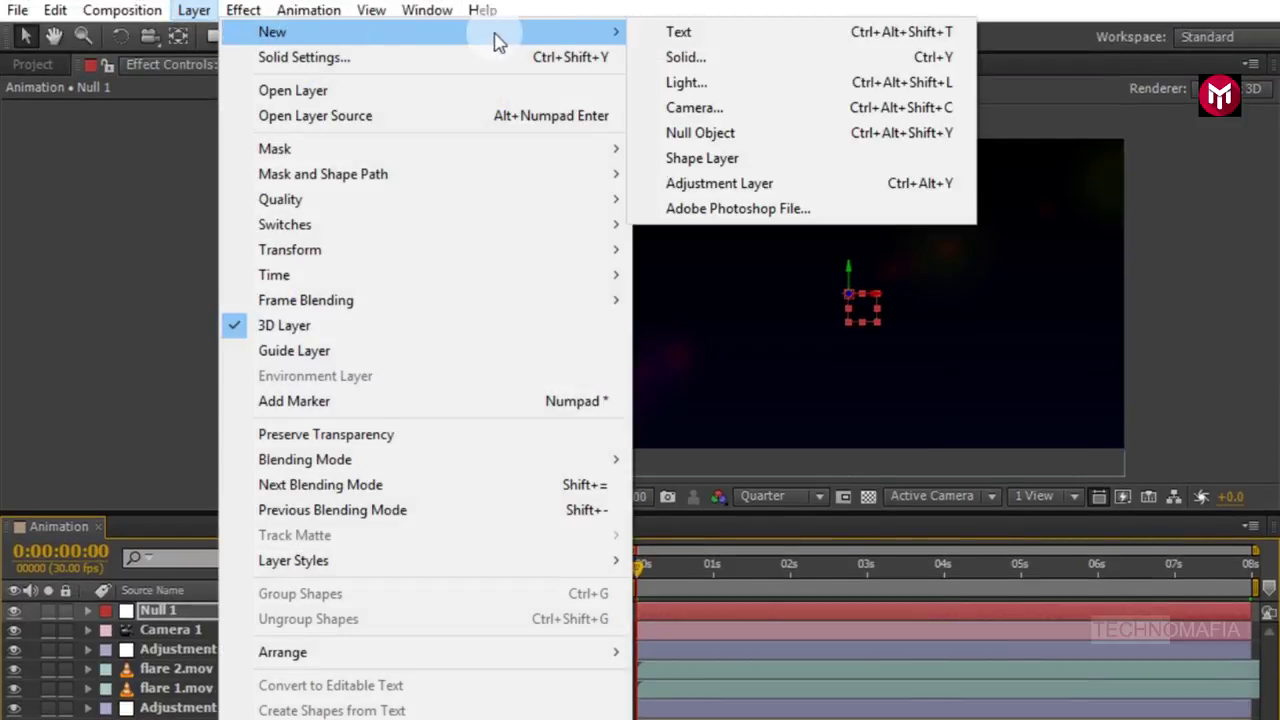
left_click(703, 66)
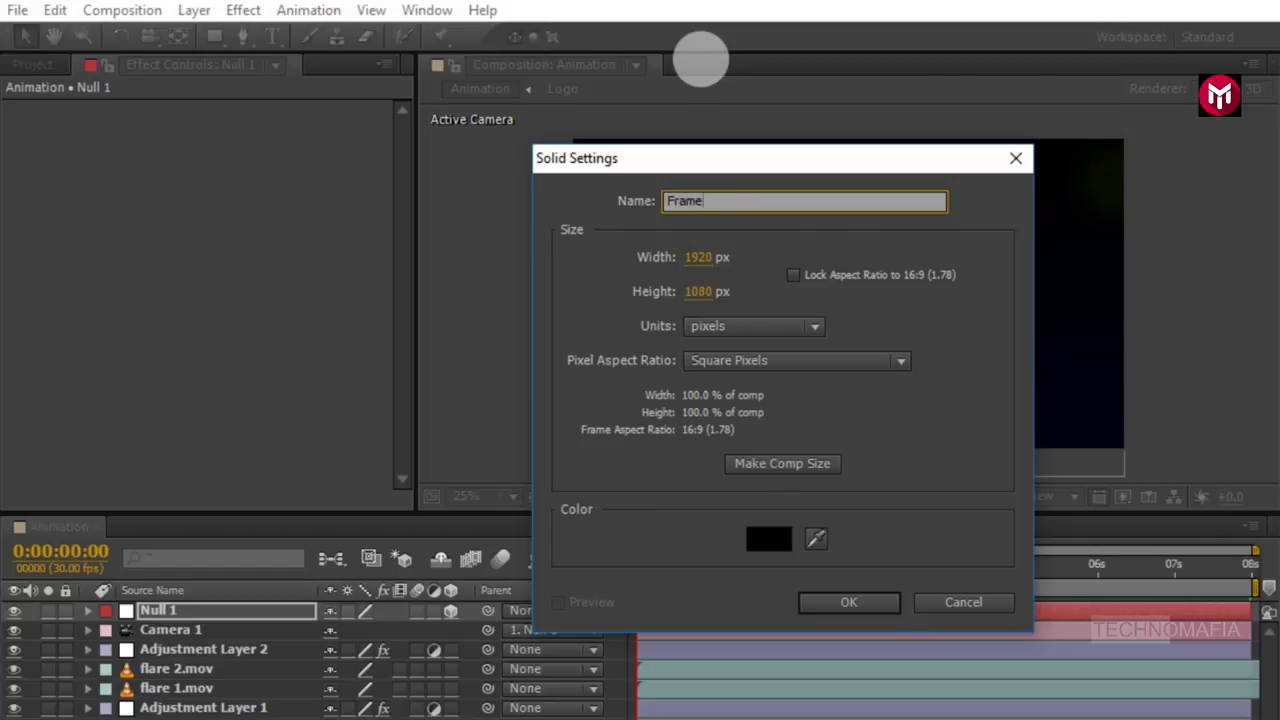
left_click(849, 602)
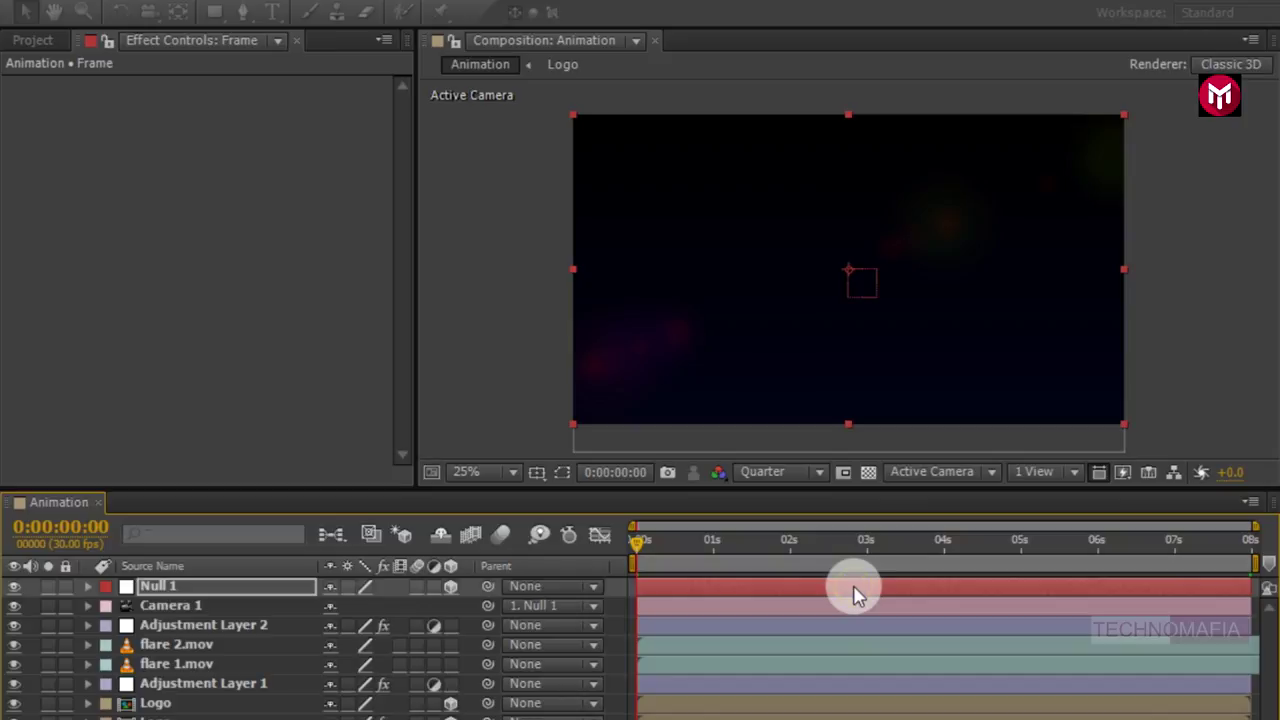
- With safe guides shown, draw a rectangle mask on Frame and set it to Subtract
left_click(535, 470)
left_click(545, 499)
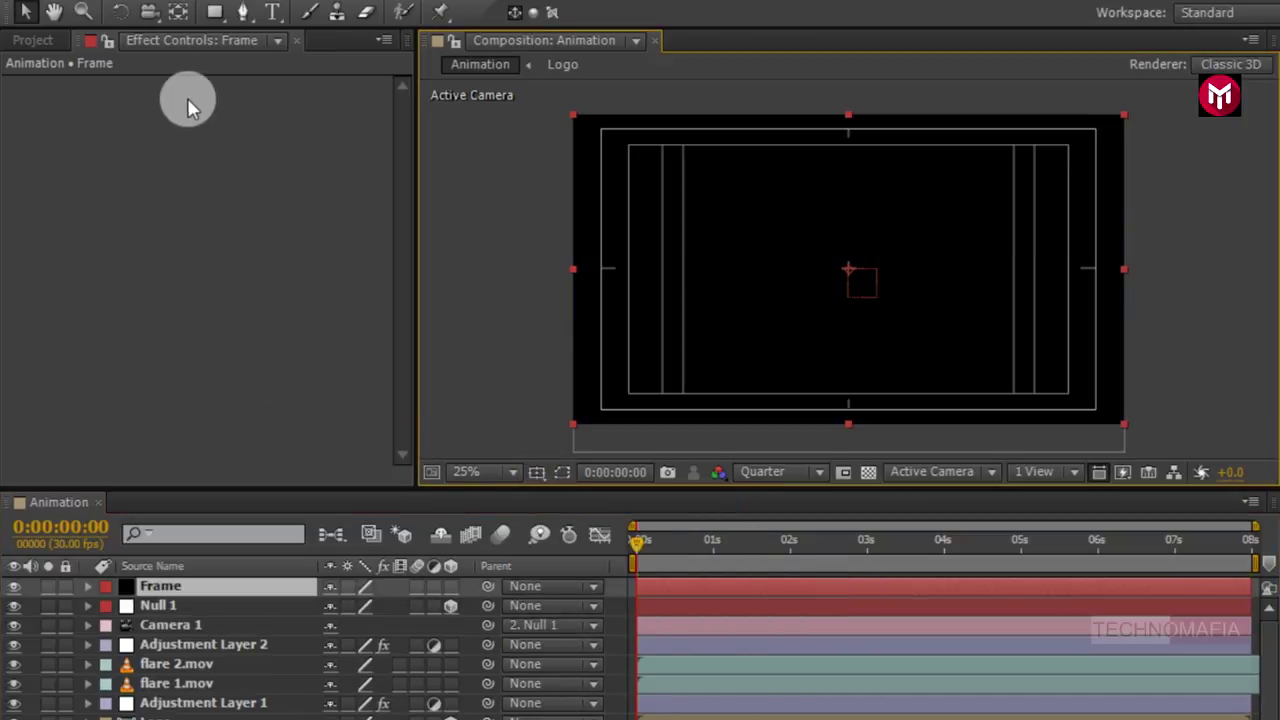
left_click(215, 13)
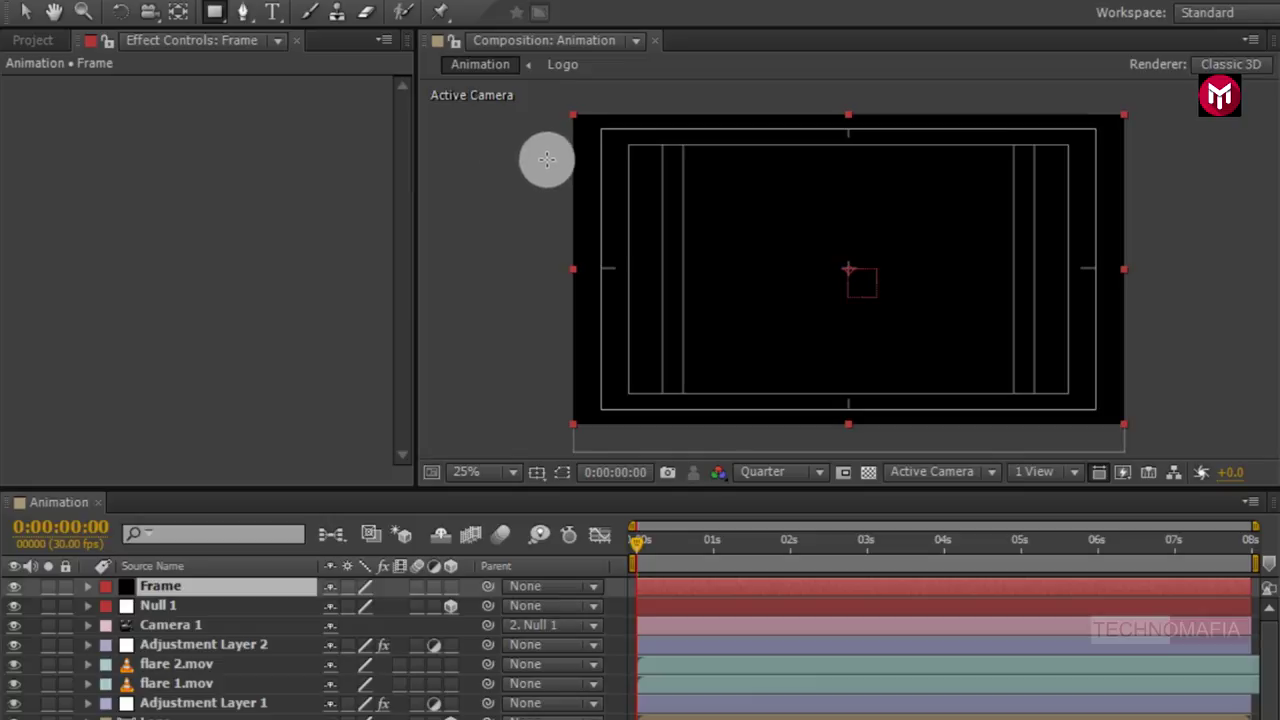
left_click_drag(540, 146, 1145, 393)
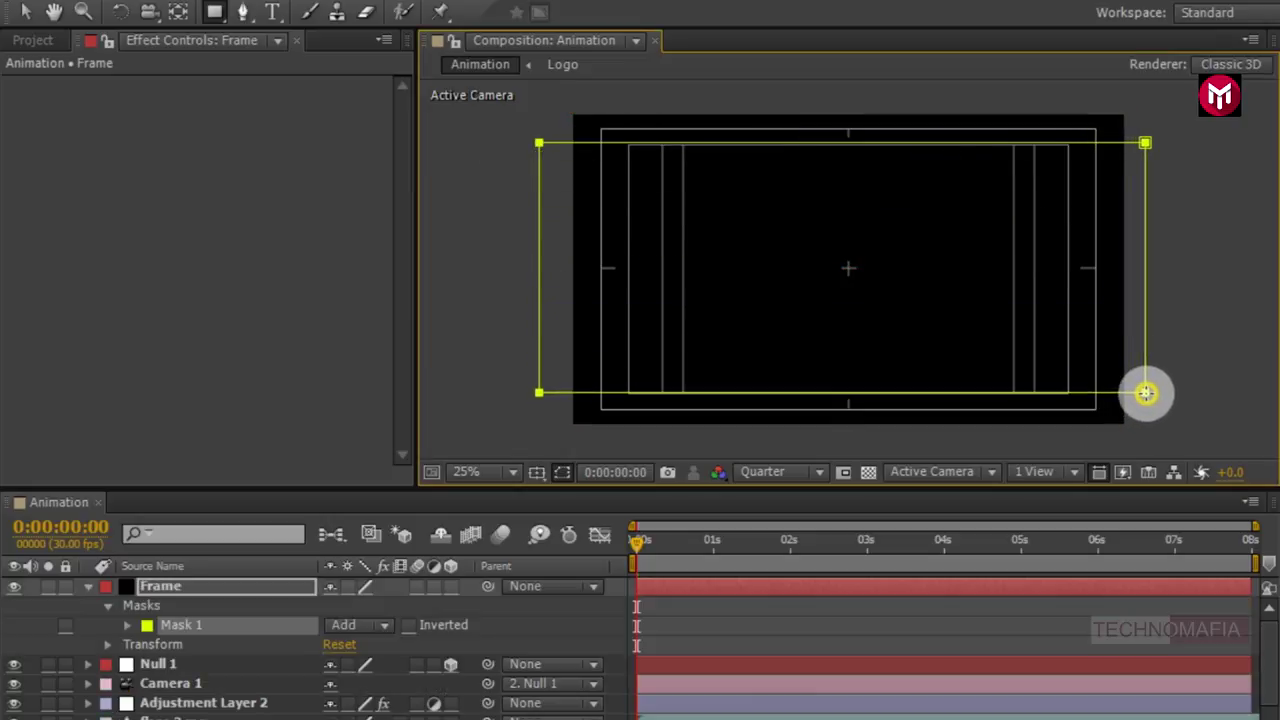
left_click(351, 625)
left_click(378, 505)
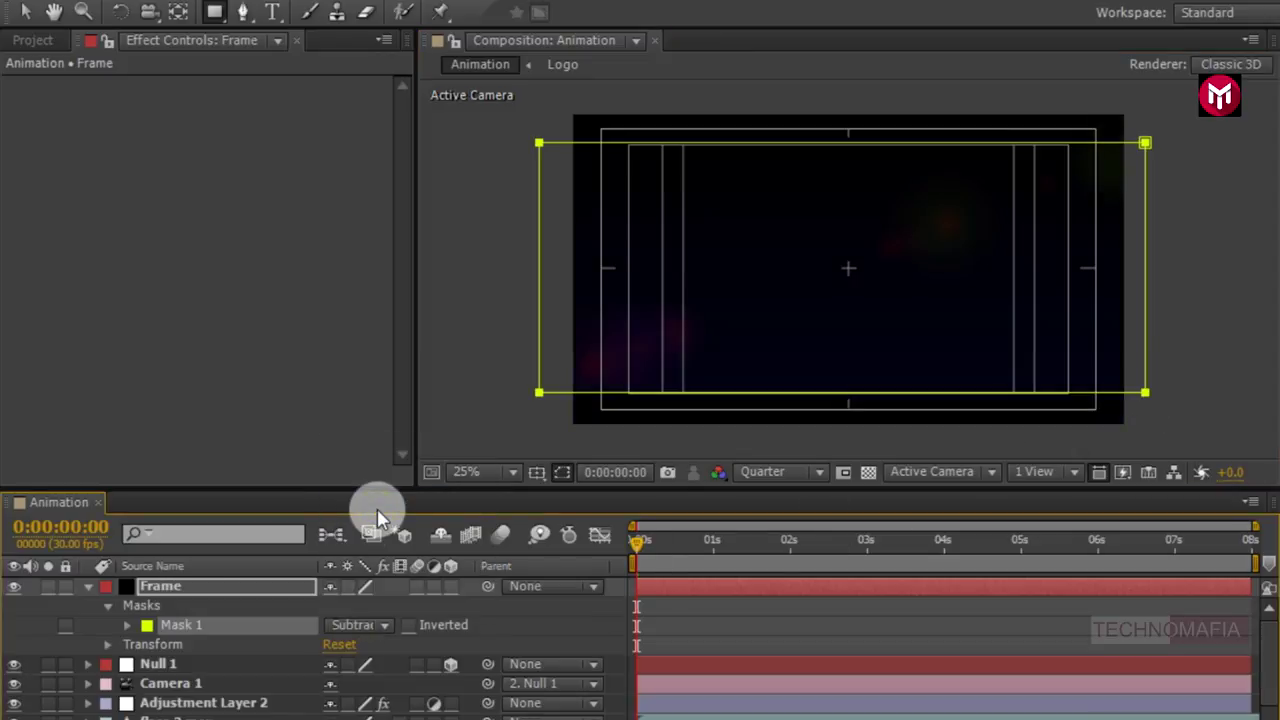
left_click(90, 588)
- Hide the safe area guides and preview the letterboxed animation
left_click(537, 472)
left_click(548, 500)
left_click(637, 545)
key("KP_0")
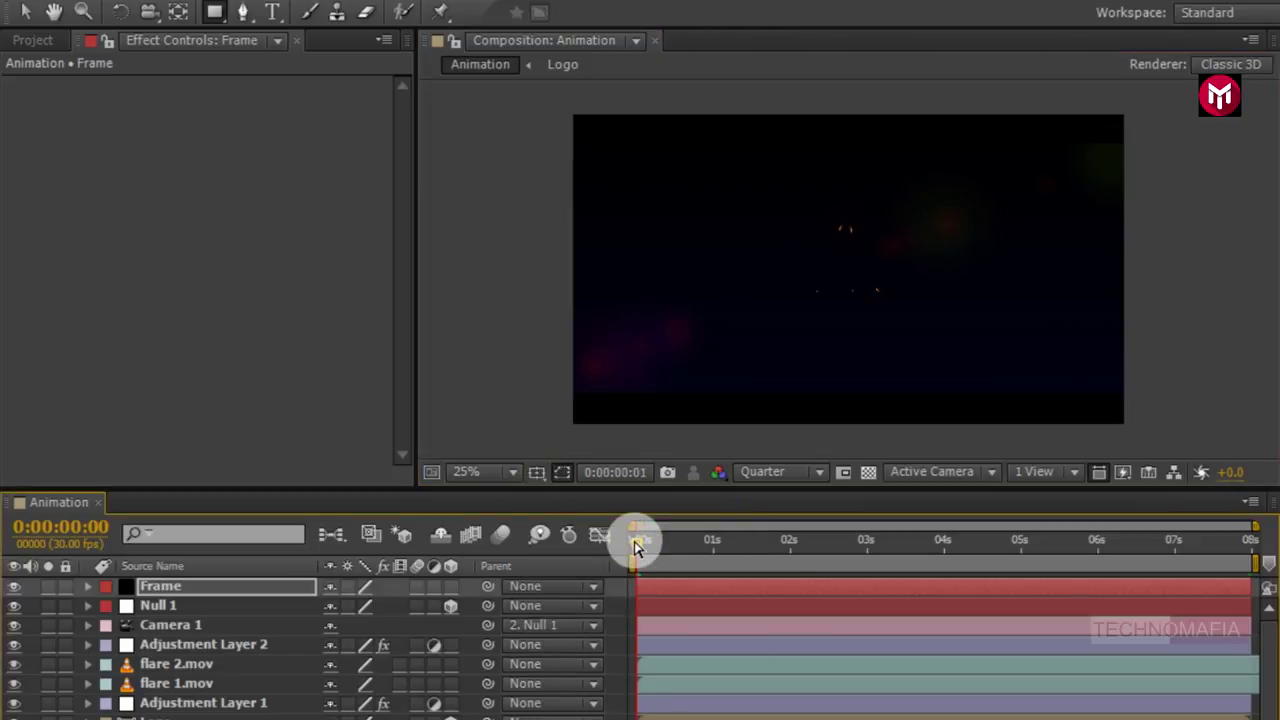